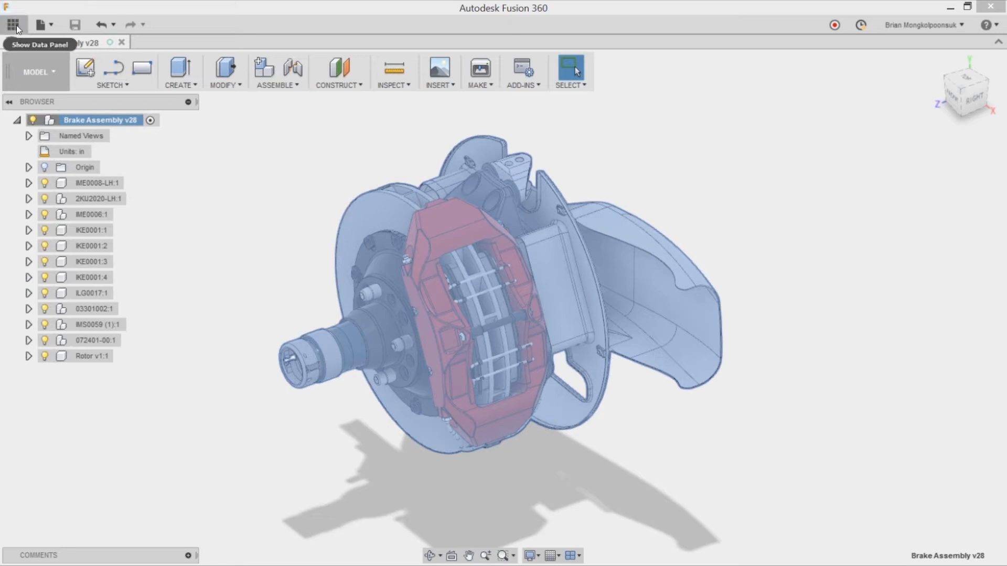
{"action": "left_click", "coordinate": [16, 25]}
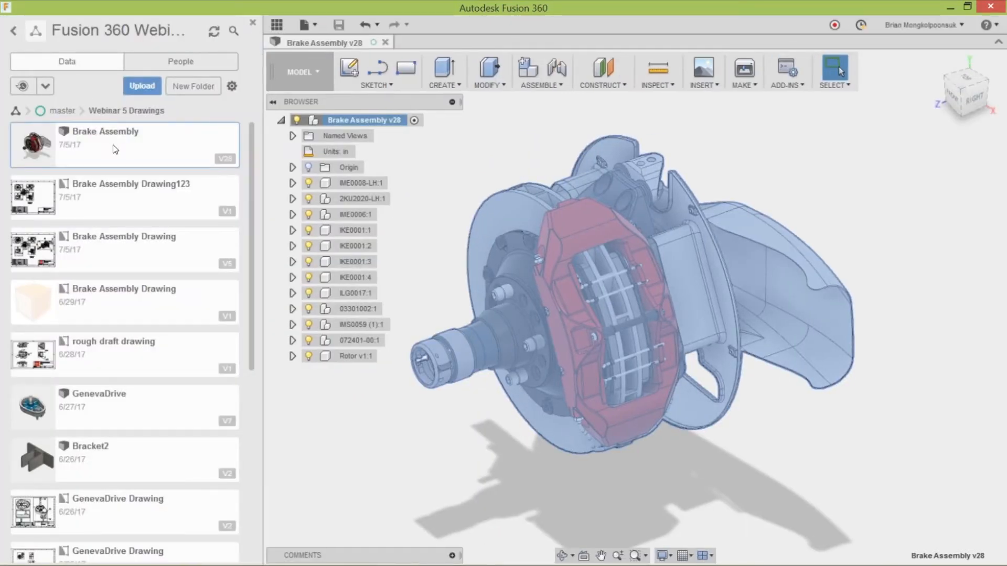
{"action": "right_click", "coordinate": [113, 147]}
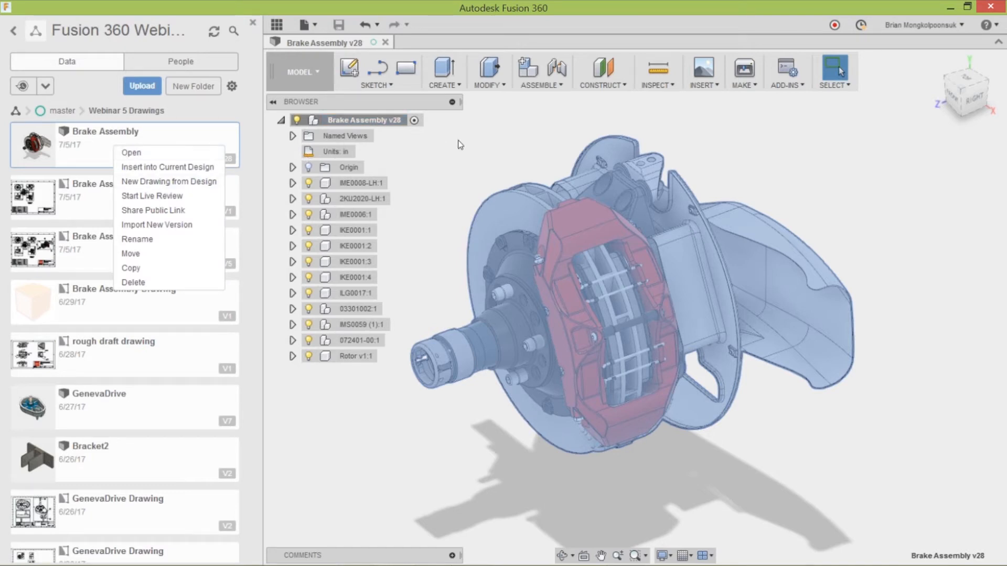
{"action": "left_click", "coordinate": [277, 25]}
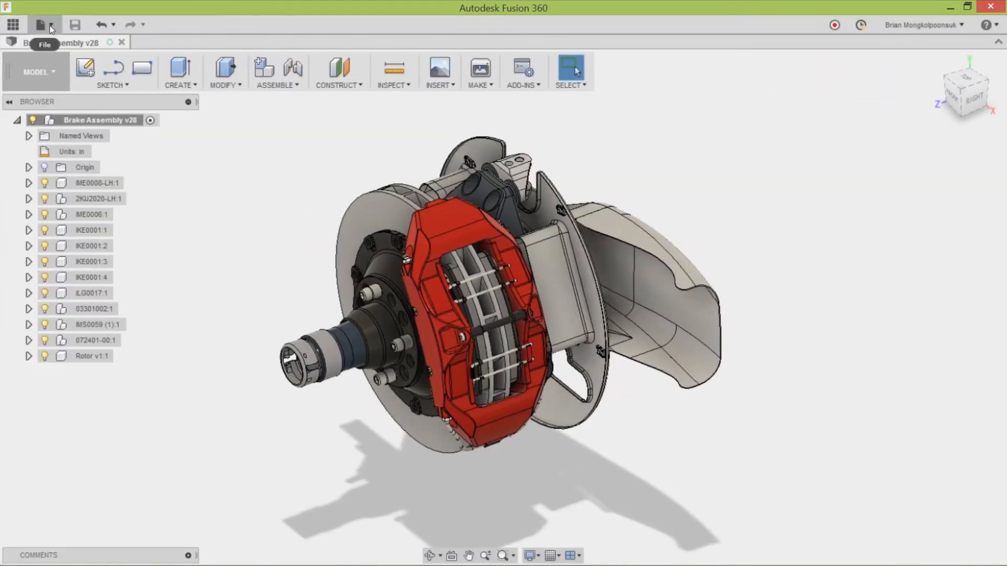
Step: Create a new drawing of the full brake assembly from scratch, using the ASME standard, inches and sheet size B (17in x 11in)
{"action": "left_click", "coordinate": [51, 27]}
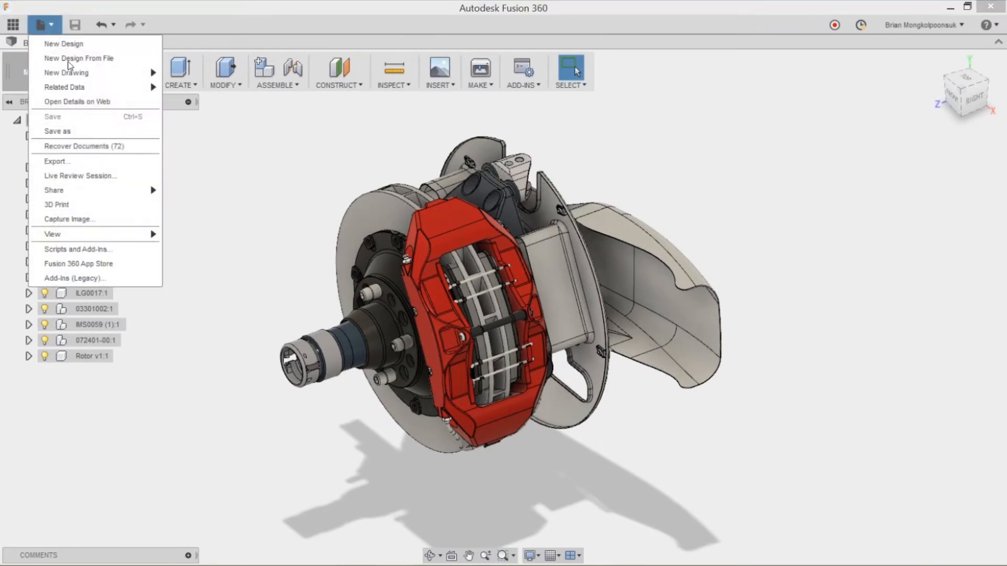
{"action": "mouse_move", "coordinate": [72, 69]}
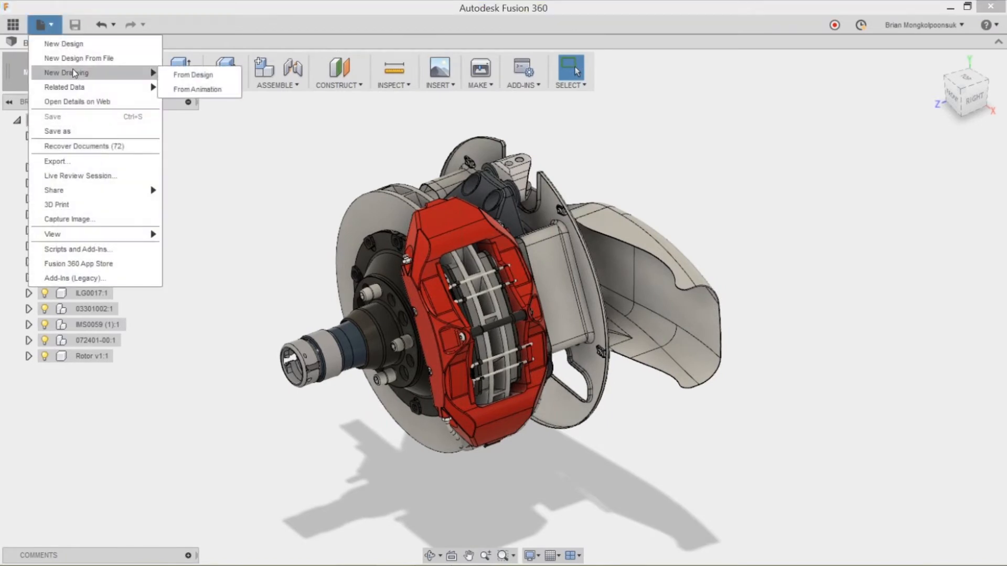
{"action": "left_click", "coordinate": [183, 75]}
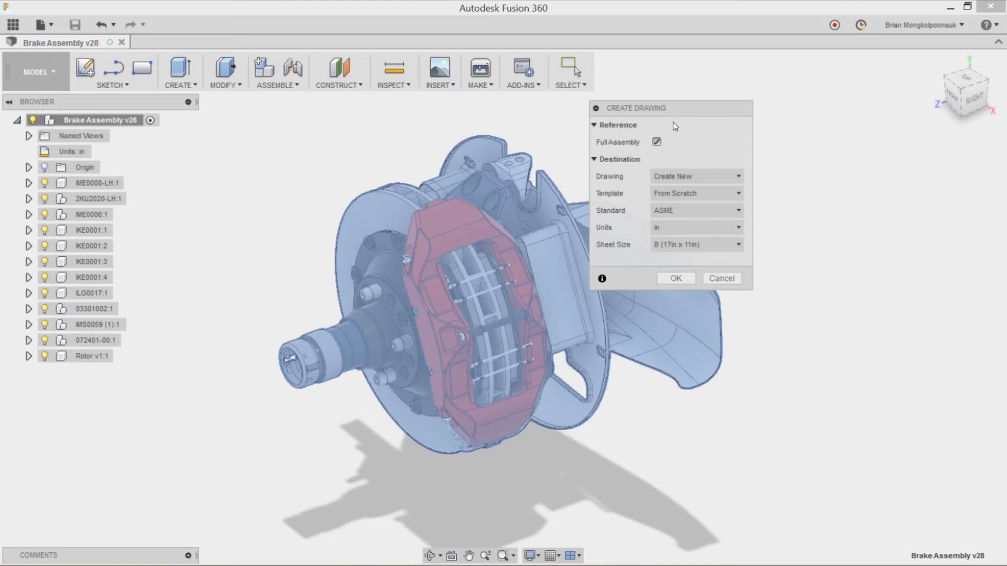
{"action": "left_click_drag", "start_coordinate": [677, 109], "coordinate": [795, 97]}
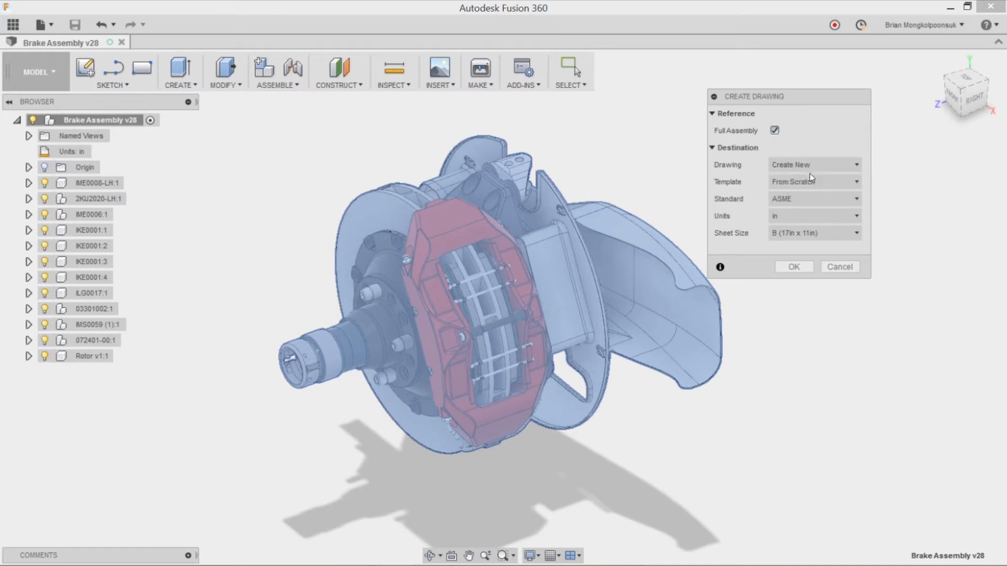
{"action": "left_click", "coordinate": [797, 201]}
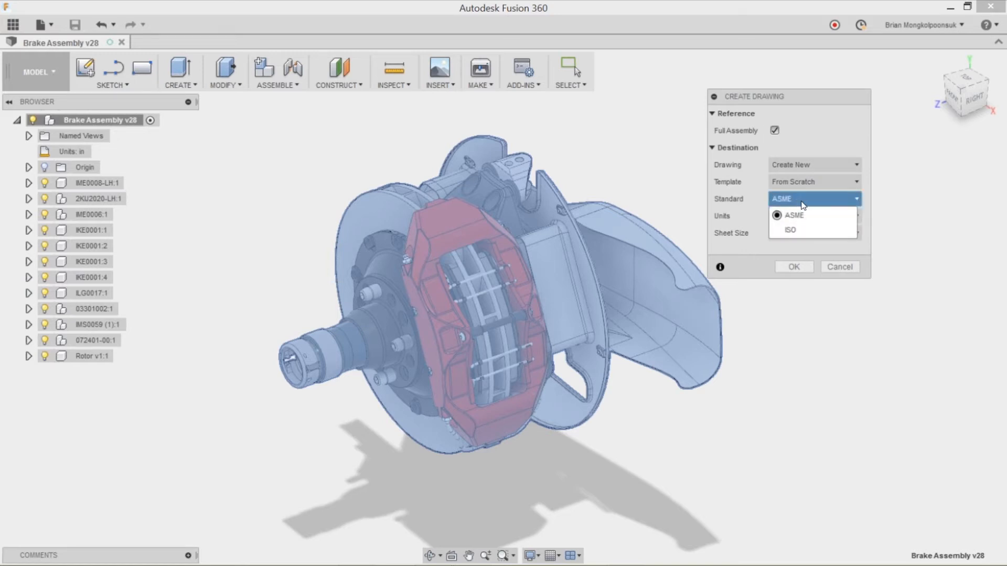
{"action": "left_click", "coordinate": [801, 201]}
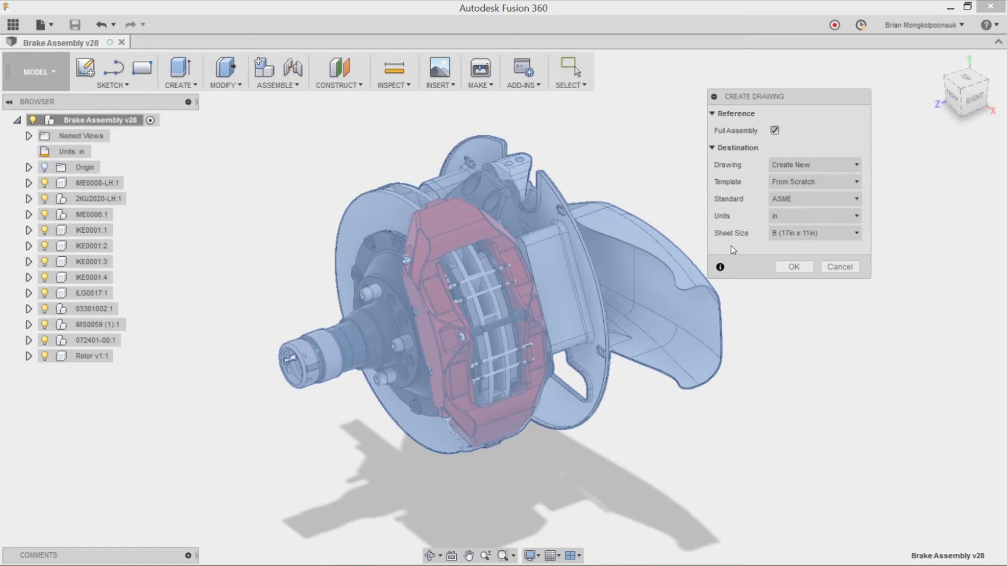
{"action": "left_click", "coordinate": [798, 235]}
{"action": "left_click", "coordinate": [798, 235]}
{"action": "left_click", "coordinate": [796, 268]}
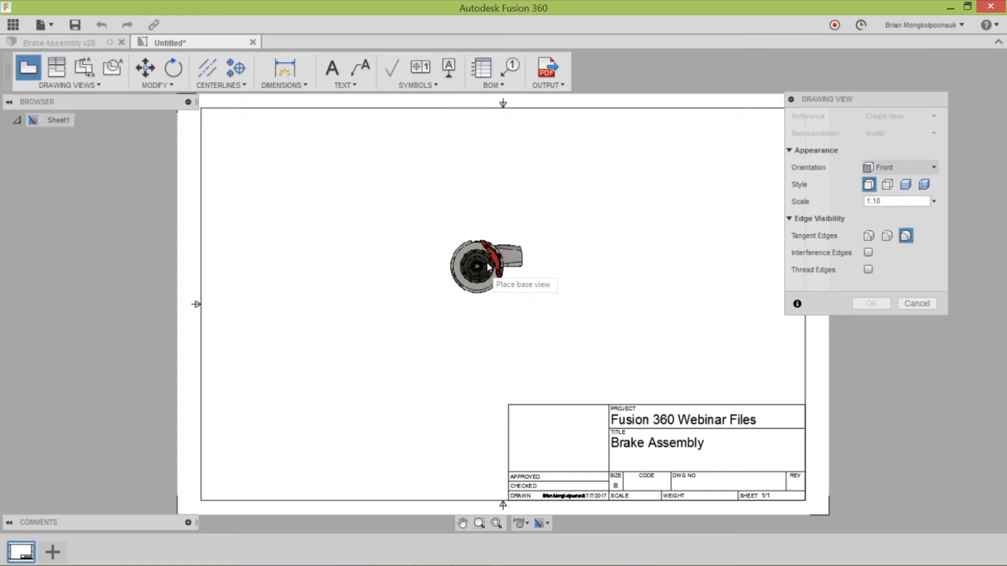
Step: Place the assembly's front view as the base view at 1:5 scale in the left half of the sheet
{"action": "left_click", "coordinate": [933, 201]}
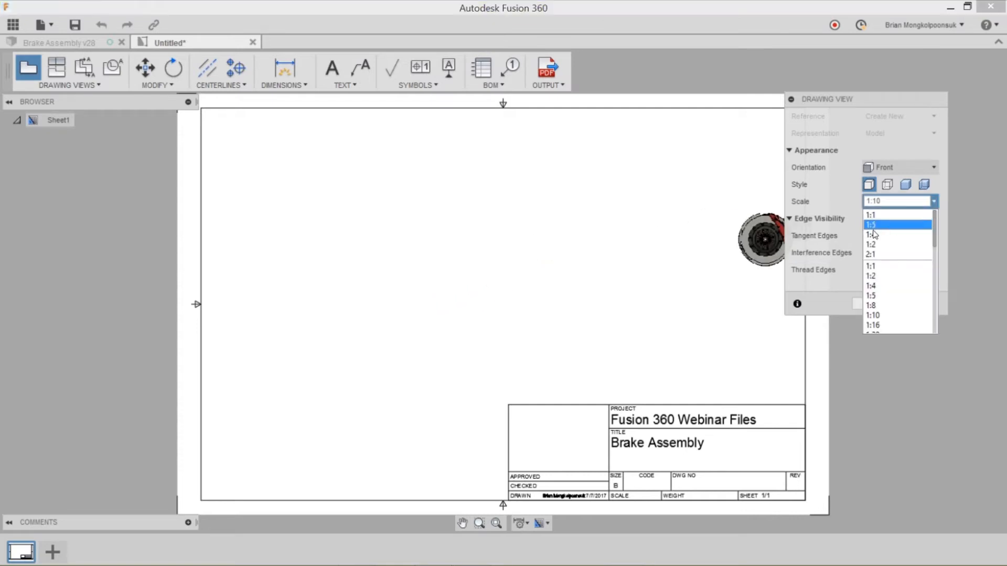
{"action": "left_click", "coordinate": [873, 225]}
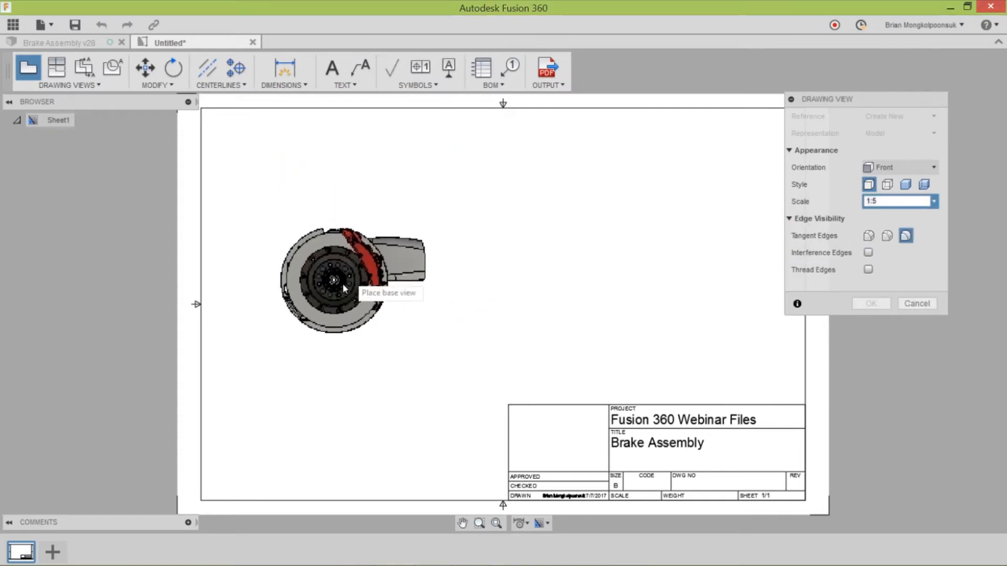
{"action": "left_click", "coordinate": [331, 278]}
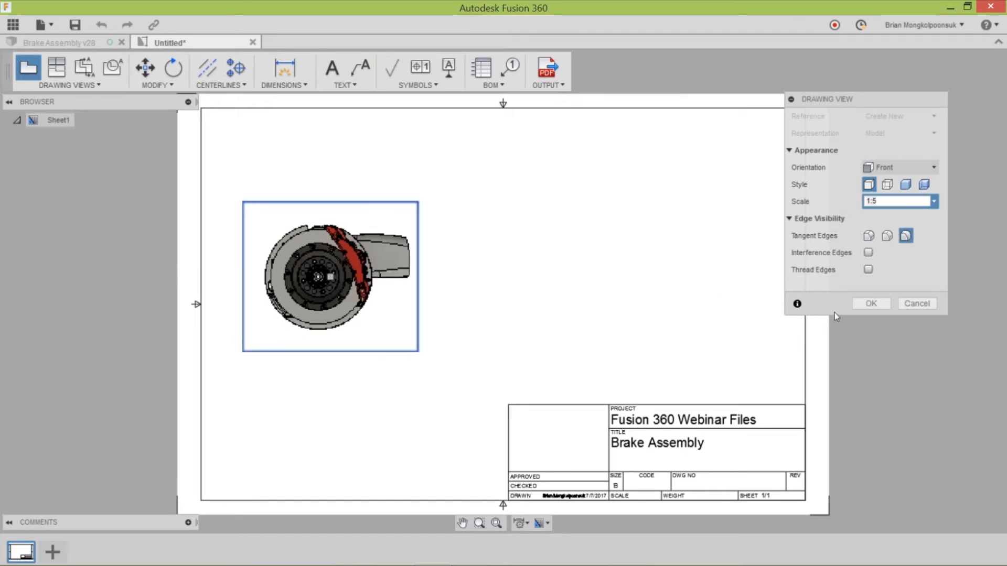
{"action": "left_click", "coordinate": [861, 303]}
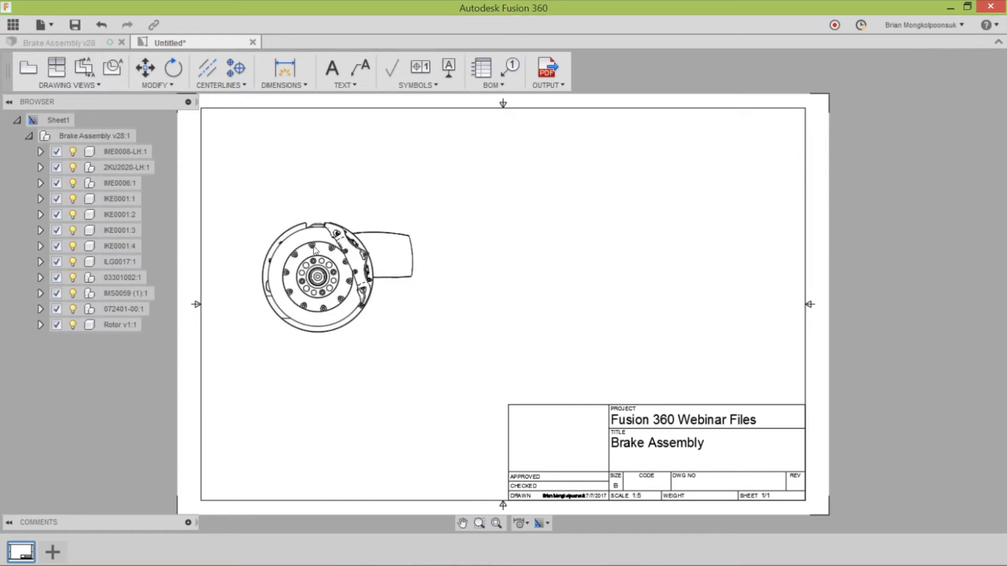
Step: Project three views from the front view: one to its right, one below it, and an isometric diagonally up and to the right
{"action": "left_click", "coordinate": [57, 71]}
{"action": "left_click", "coordinate": [367, 270]}
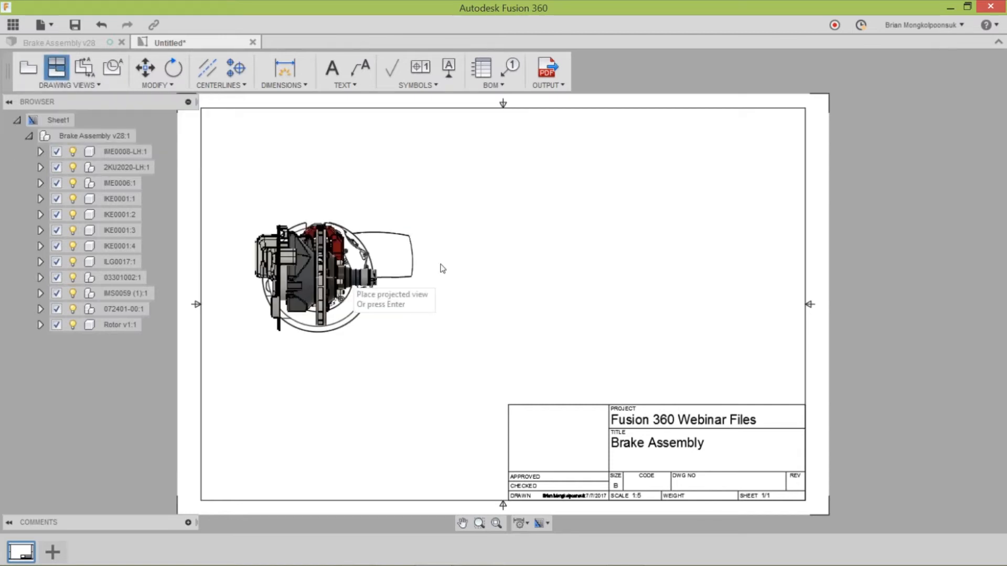
{"action": "left_click", "coordinate": [524, 275]}
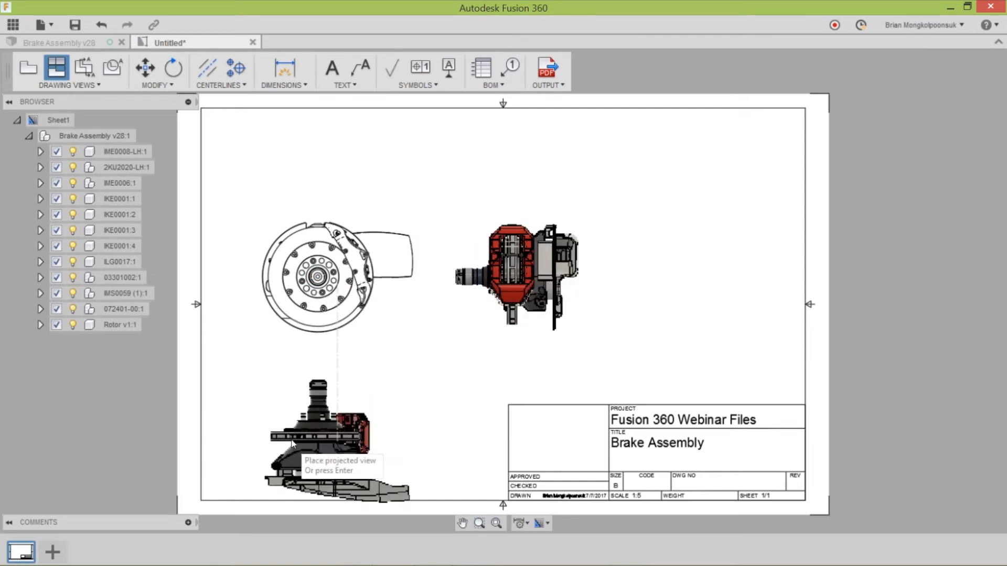
{"action": "left_click", "coordinate": [290, 422]}
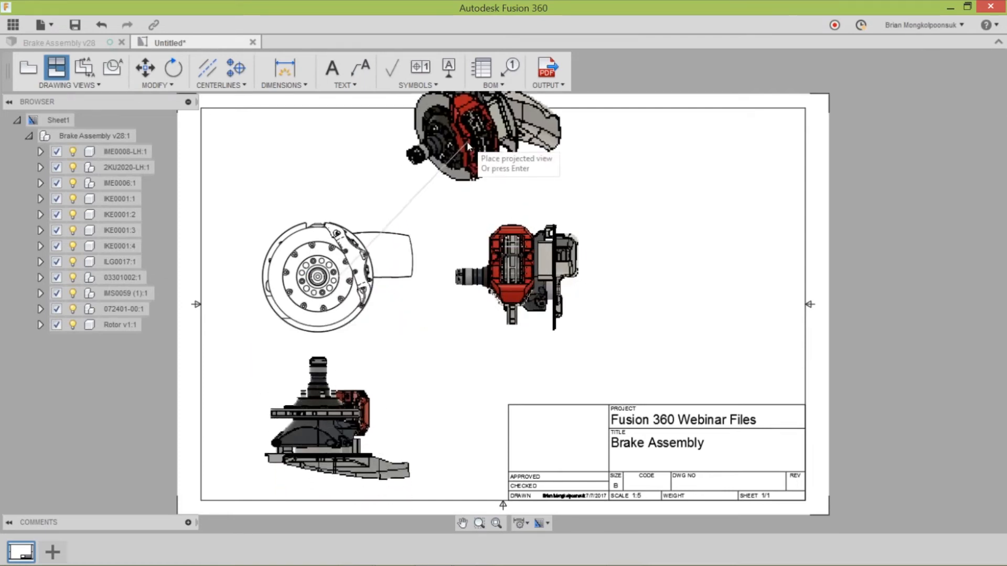
{"action": "left_click", "coordinate": [468, 157]}
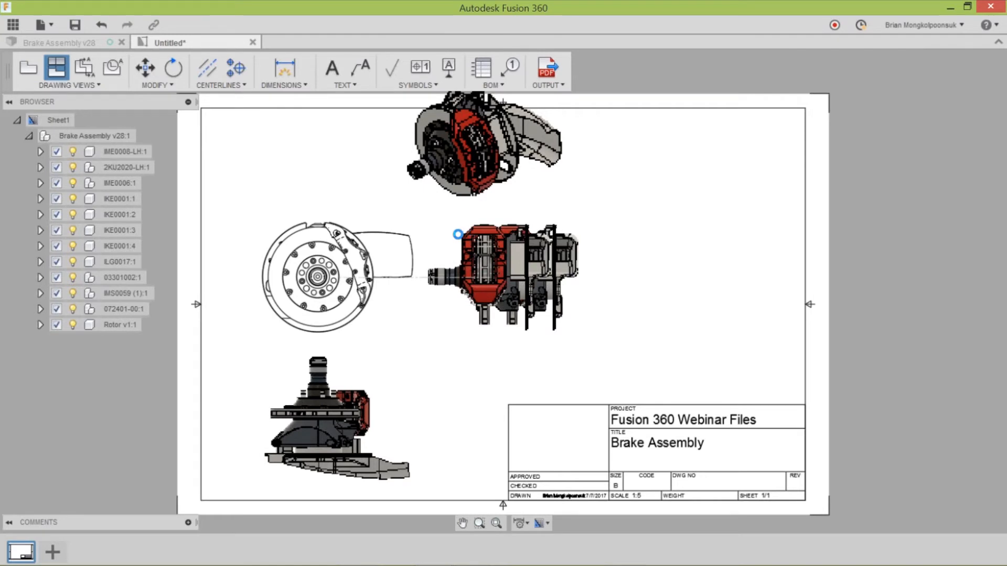
{"action": "key", "text": "Return"}
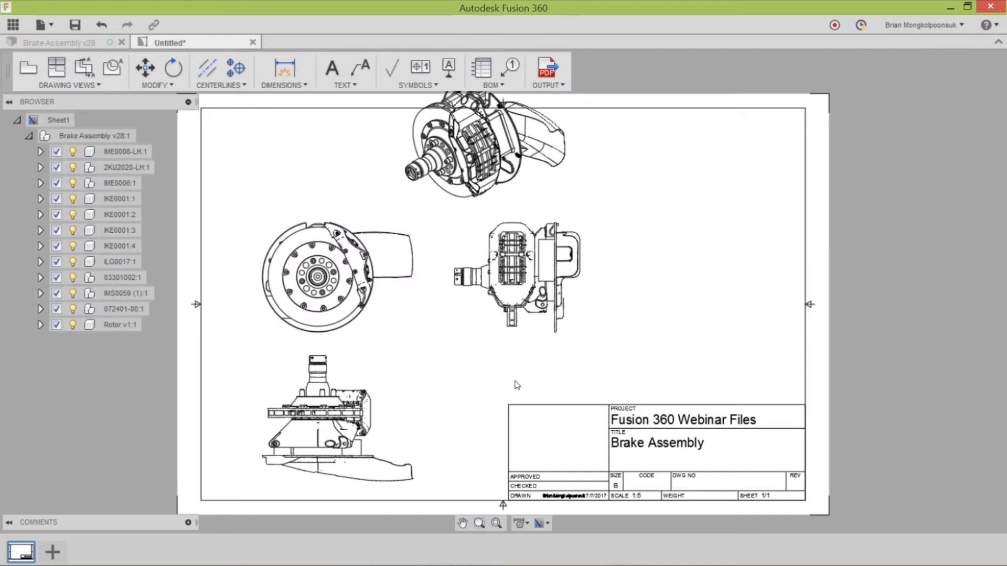
Step: Change the sheet size to C (22in x 17in)
{"action": "left_click", "coordinate": [545, 522]}
{"action": "mouse_move", "coordinate": [553, 508]}
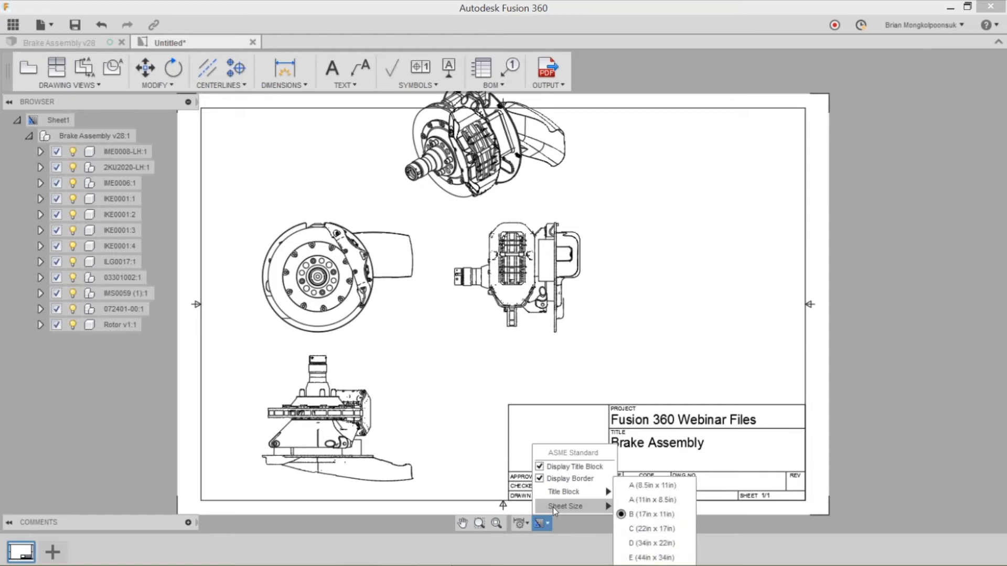
{"action": "left_click", "coordinate": [647, 529]}
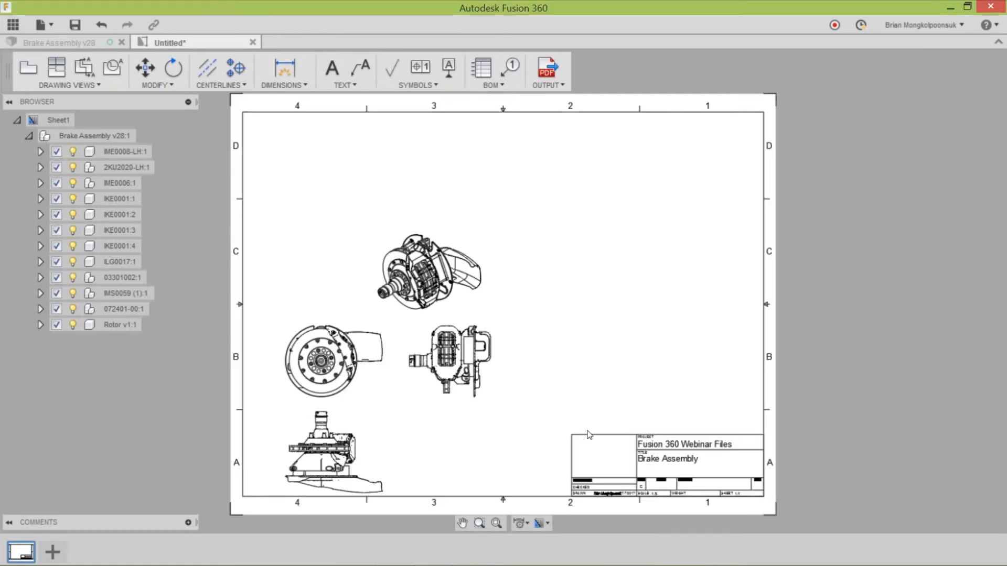
Step: Shift the isometric view to the right and raise the front view with its aligned side view into the sheet's upper area
{"action": "left_click", "coordinate": [425, 283]}
{"action": "left_click_drag", "start_coordinate": [430, 272], "coordinate": [505, 274]}
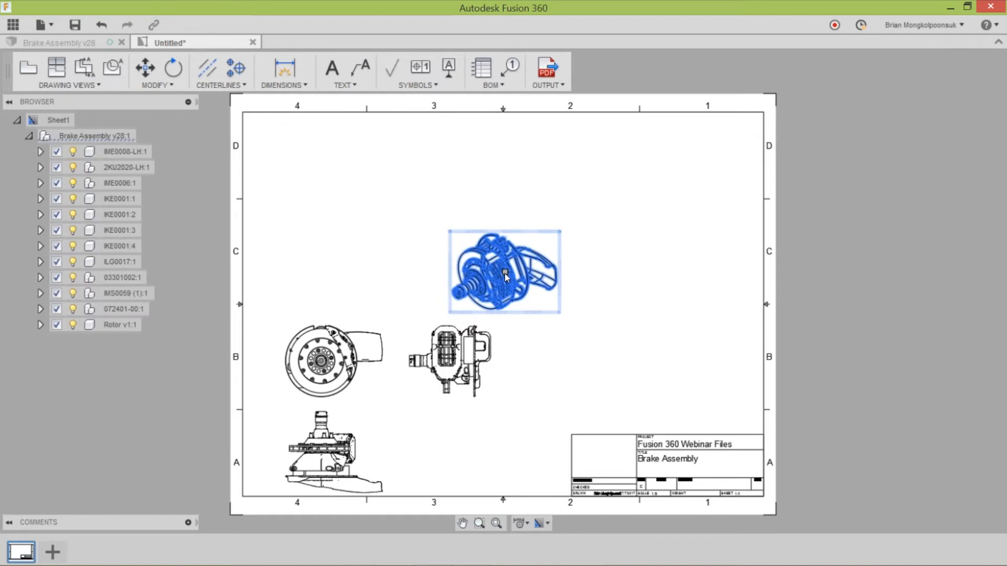
{"action": "left_click", "coordinate": [335, 362]}
{"action": "left_click_drag", "start_coordinate": [336, 363], "coordinate": [332, 223]}
Step: Move the isometric view below the front and side views, and raise the lower projected view away from the sheet border
{"action": "left_click", "coordinate": [505, 271]}
{"action": "left_click_drag", "start_coordinate": [505, 271], "coordinate": [405, 330]}
{"action": "left_click", "coordinate": [336, 455]}
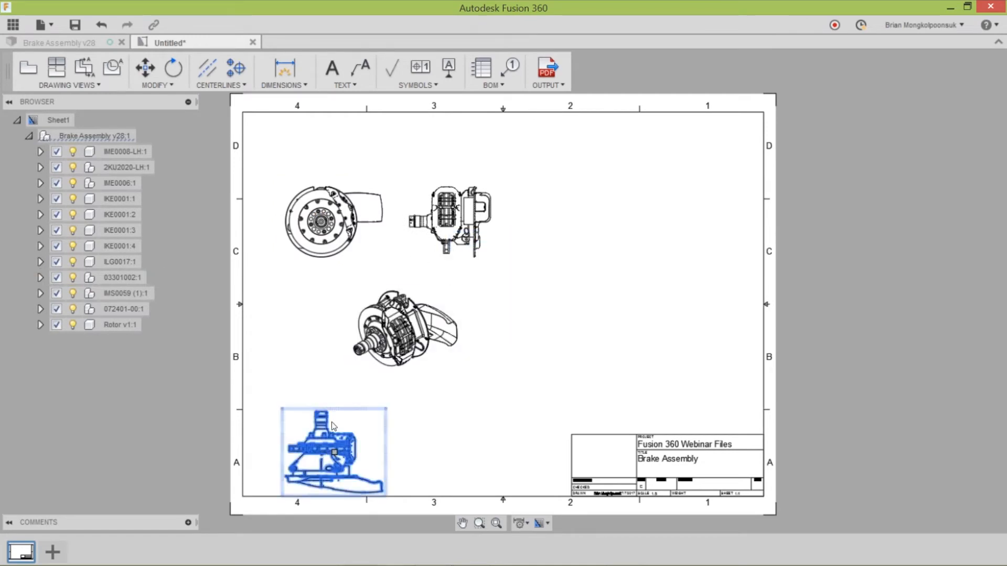
{"action": "left_click_drag", "start_coordinate": [336, 454], "coordinate": [335, 434]}
{"action": "left_click", "coordinate": [496, 329]}
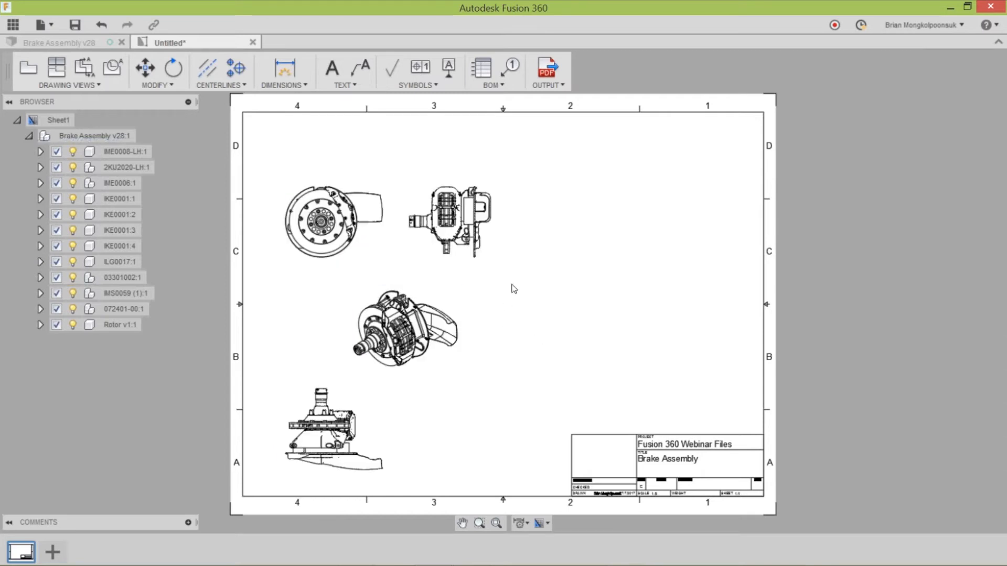
{"action": "scroll", "coordinate": [510, 231], "scroll_direction": "up", "scroll_amount": 3}
{"action": "scroll", "coordinate": [509, 235], "scroll_direction": "up", "scroll_amount": 3}
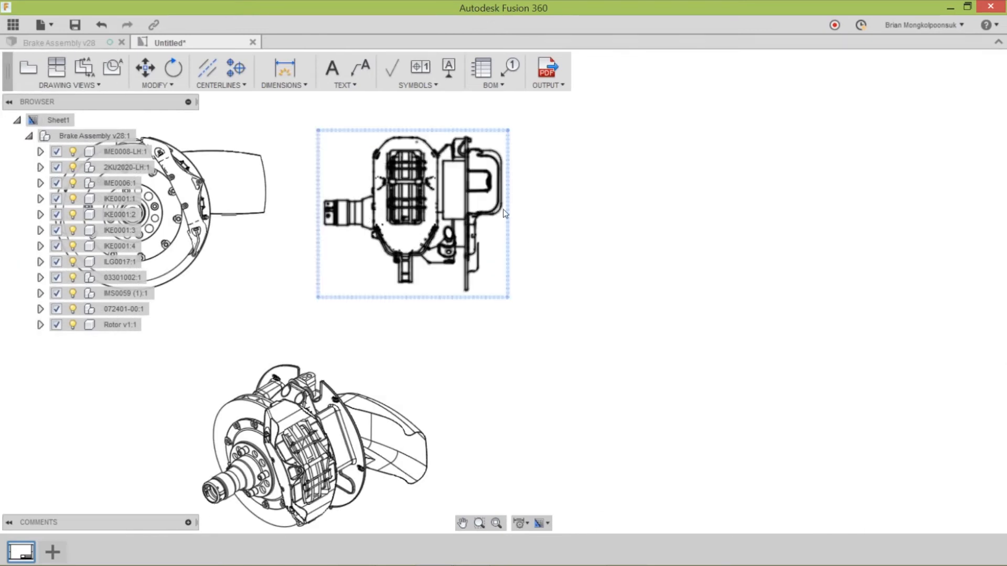
{"action": "scroll", "coordinate": [519, 206], "scroll_direction": "down", "scroll_amount": 2}
{"action": "scroll", "coordinate": [545, 215], "scroll_direction": "down", "scroll_amount": 4}
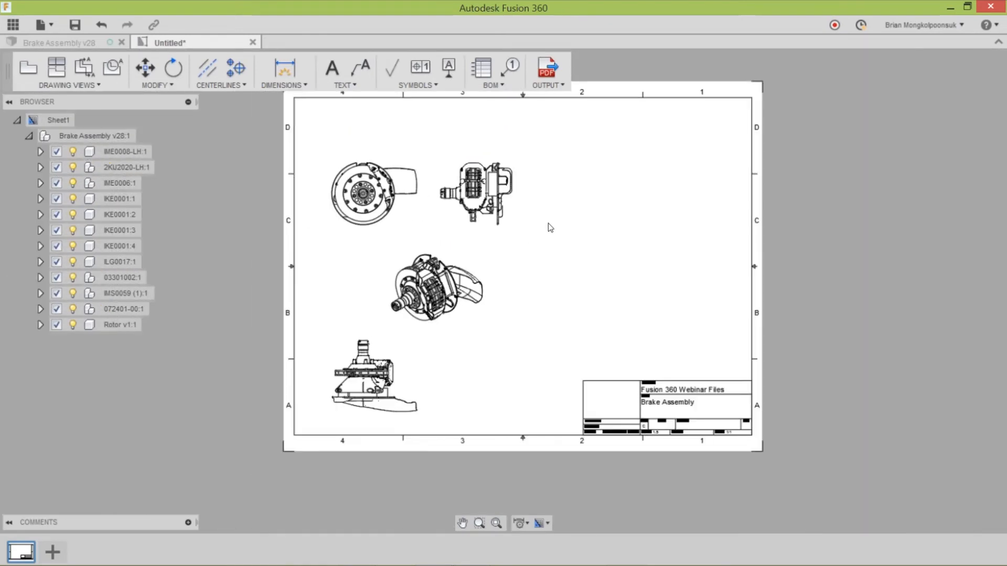
{"action": "scroll", "coordinate": [591, 186], "scroll_direction": "up", "scroll_amount": 1}
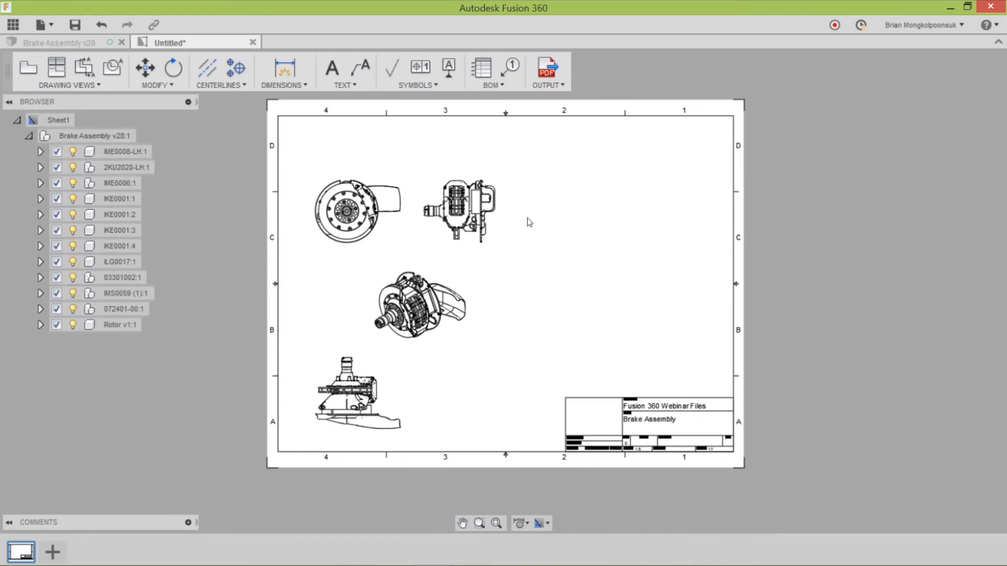
Step: Create a section view from a horizontal cut across the full width of the side view, placing it below, beside the lower projected view
{"action": "left_click", "coordinate": [85, 68]}
{"action": "scroll", "coordinate": [506, 174], "scroll_direction": "up", "scroll_amount": 2}
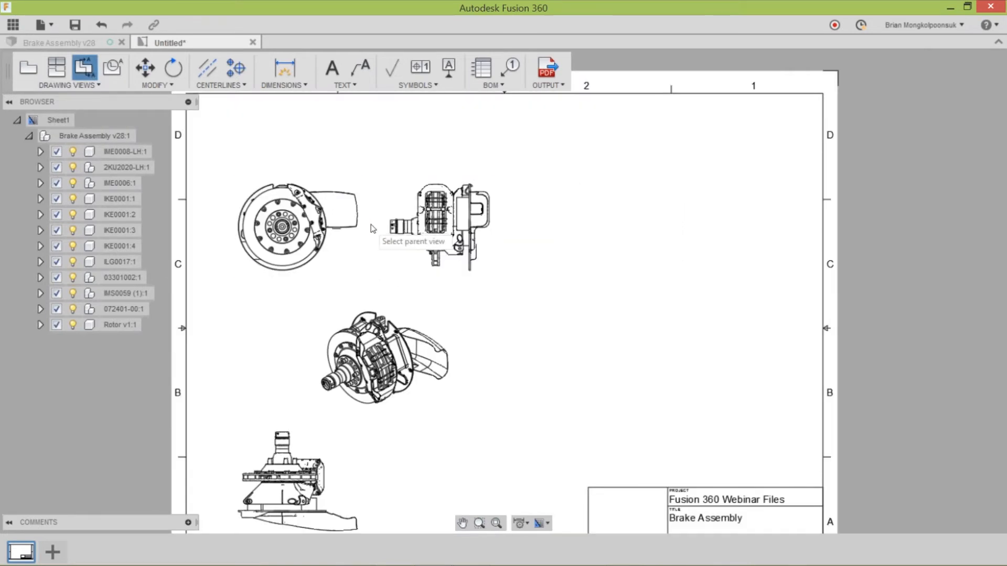
{"action": "left_click", "coordinate": [387, 229]}
{"action": "left_click", "coordinate": [383, 226]}
{"action": "left_click", "coordinate": [496, 225]}
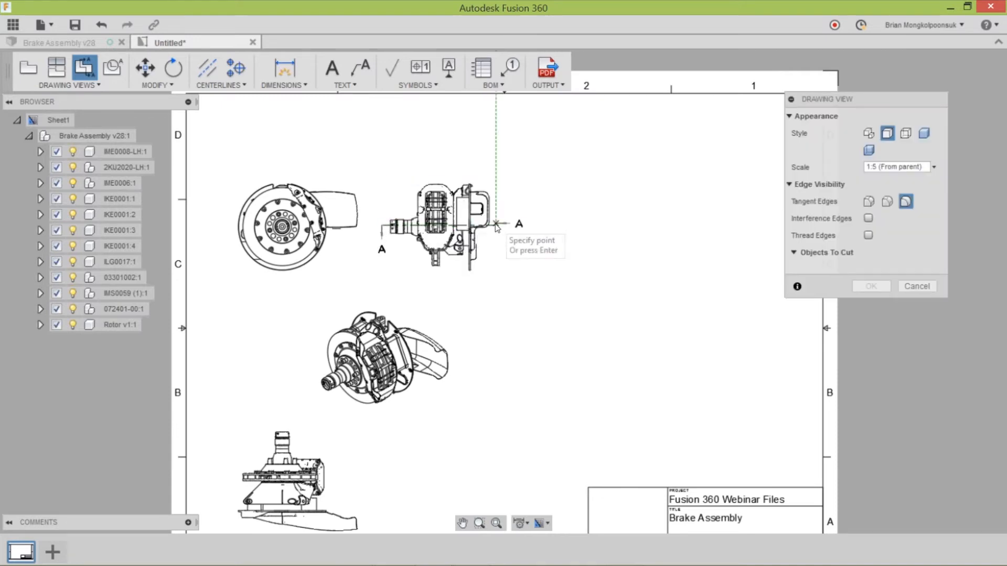
{"action": "key", "text": "Return"}
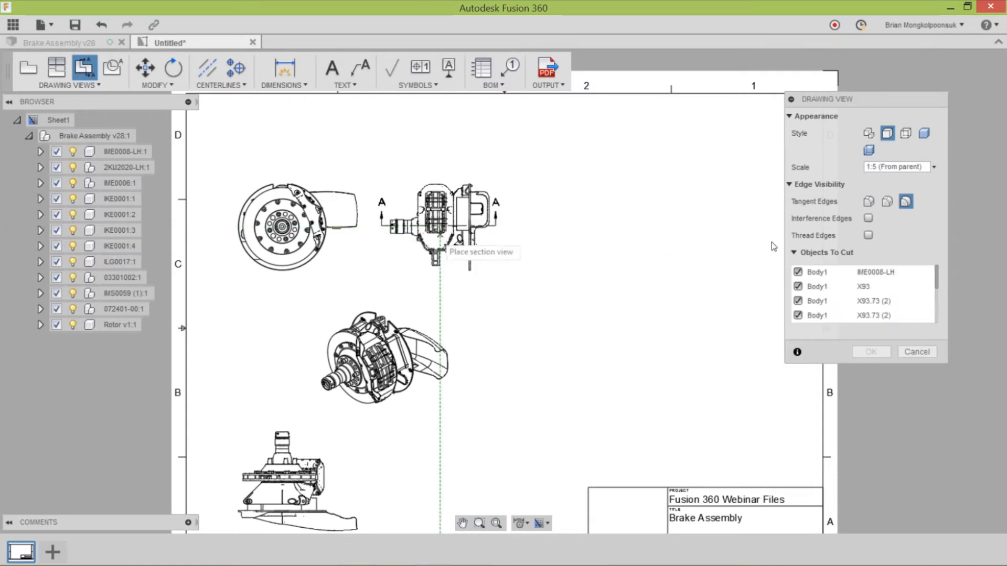
{"action": "scroll", "coordinate": [451, 362], "scroll_direction": "down", "scroll_amount": 3}
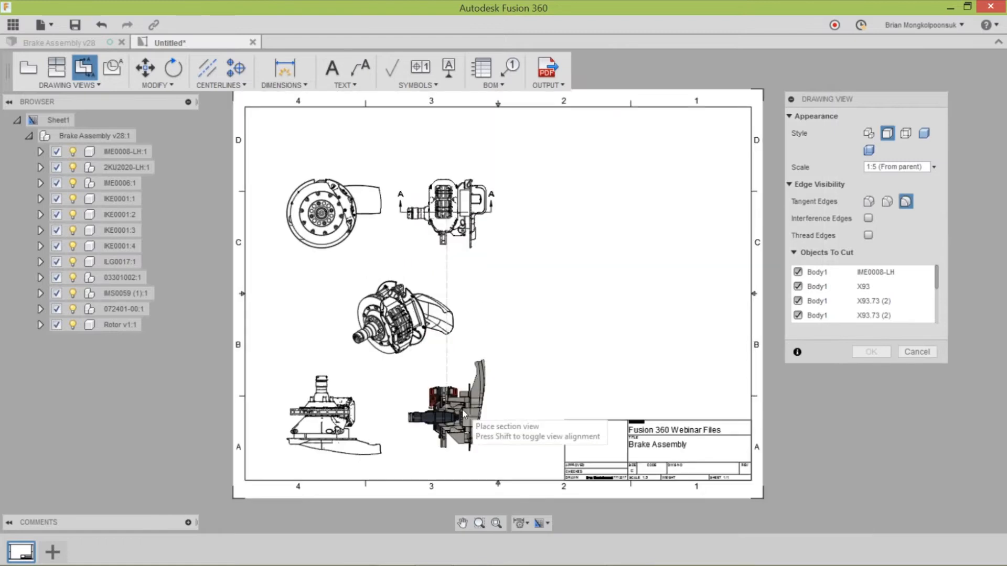
{"action": "left_click", "coordinate": [459, 410]}
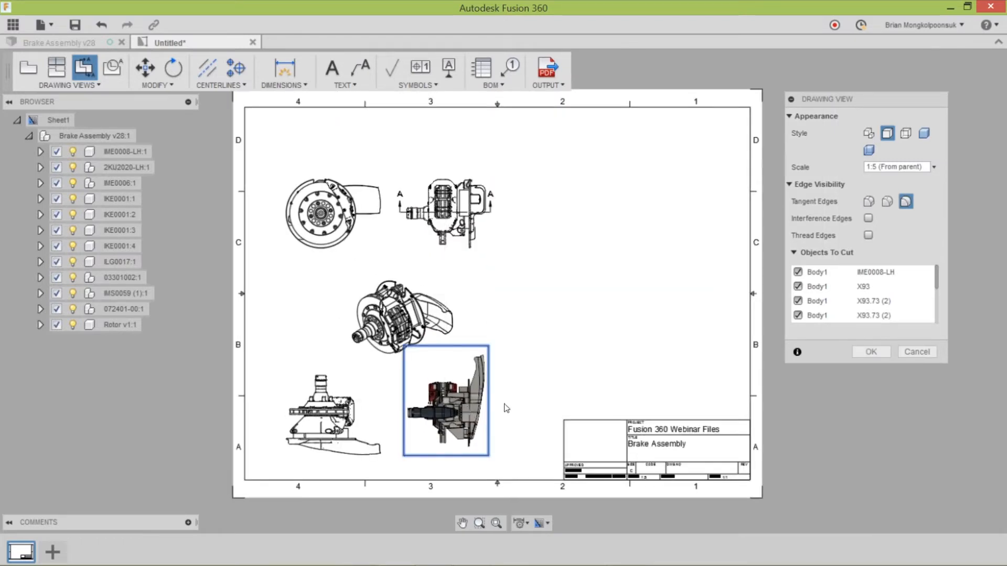
{"action": "left_click", "coordinate": [871, 352]}
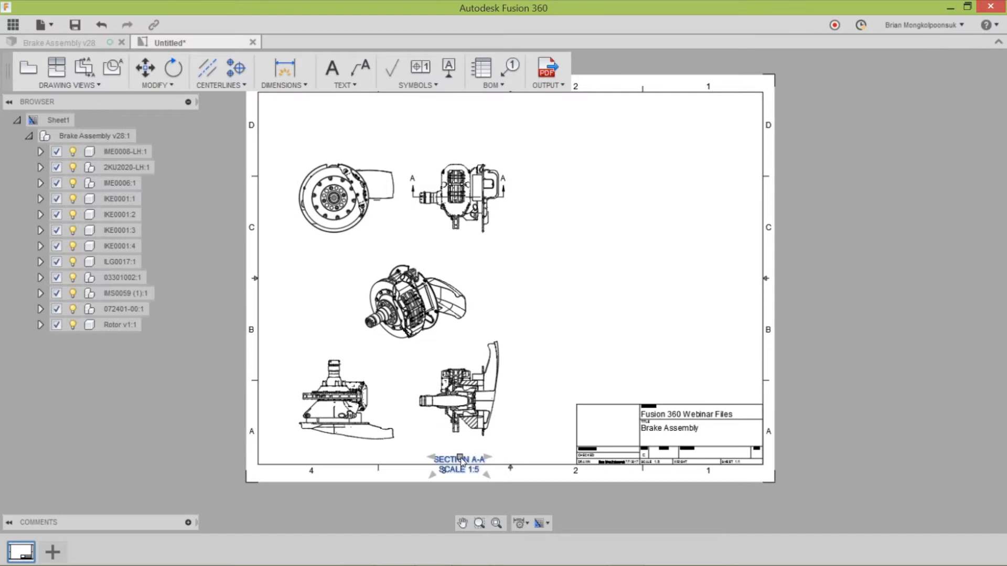
Step: Move the section view's label up closer to the view so it clears the sheet border
{"action": "scroll", "coordinate": [468, 478], "scroll_direction": "up", "scroll_amount": 2}
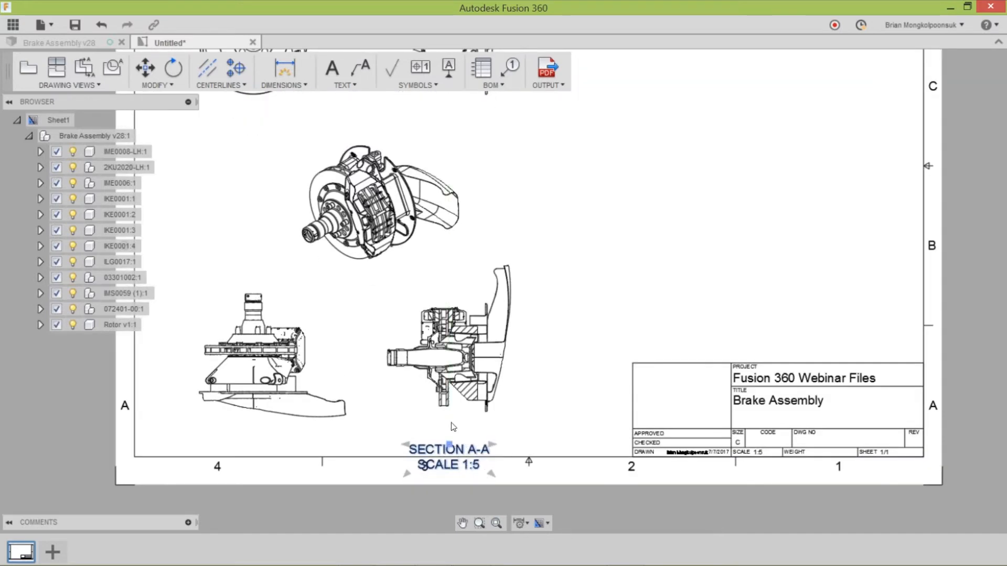
{"action": "scroll", "coordinate": [596, 384], "scroll_direction": "up", "scroll_amount": 3}
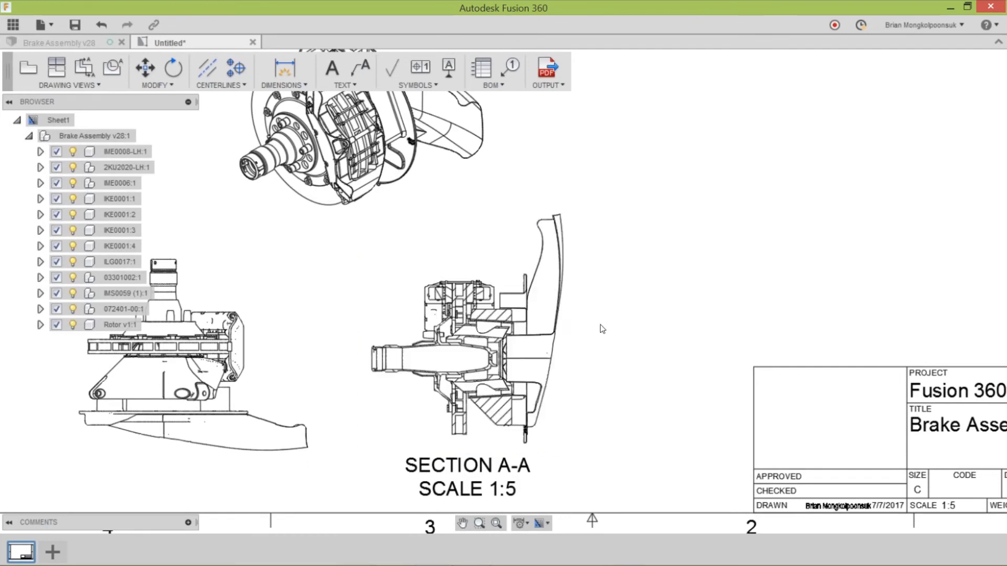
Step: Examine the hatched cut faces and overall placement of the section view on the sheet
{"action": "scroll", "coordinate": [601, 331], "scroll_direction": "down", "scroll_amount": 2}
{"action": "scroll", "coordinate": [654, 366], "scroll_direction": "up", "scroll_amount": 1}
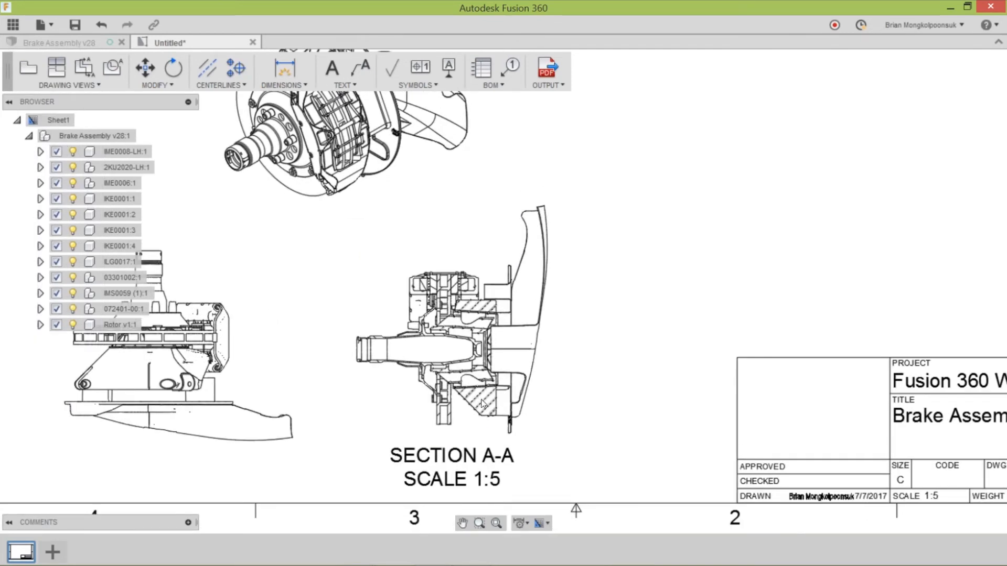
{"action": "scroll", "coordinate": [579, 303], "scroll_direction": "down", "scroll_amount": 3}
{"action": "scroll", "coordinate": [536, 350], "scroll_direction": "up", "scroll_amount": 3}
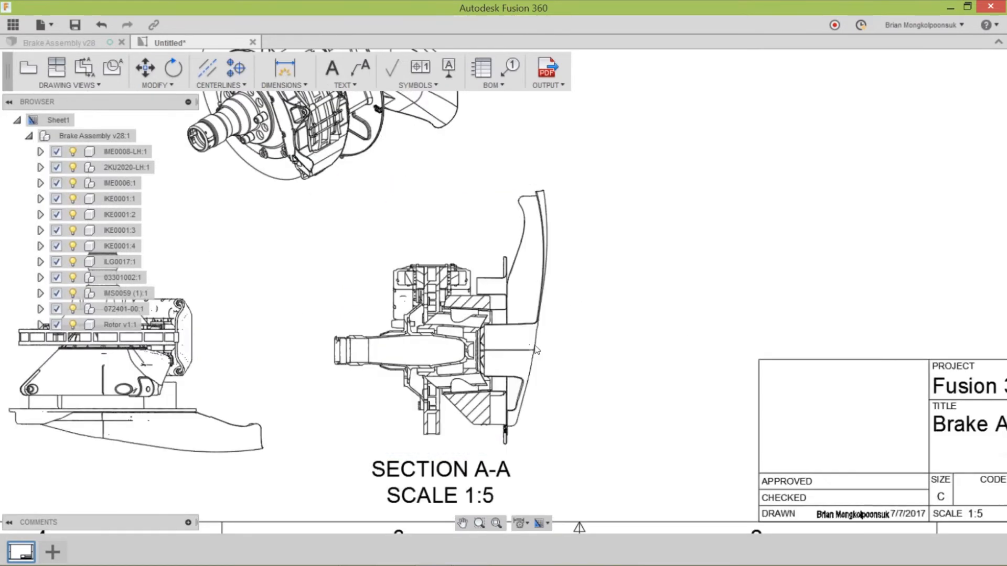
{"action": "scroll", "coordinate": [536, 350], "scroll_direction": "down", "scroll_amount": 3}
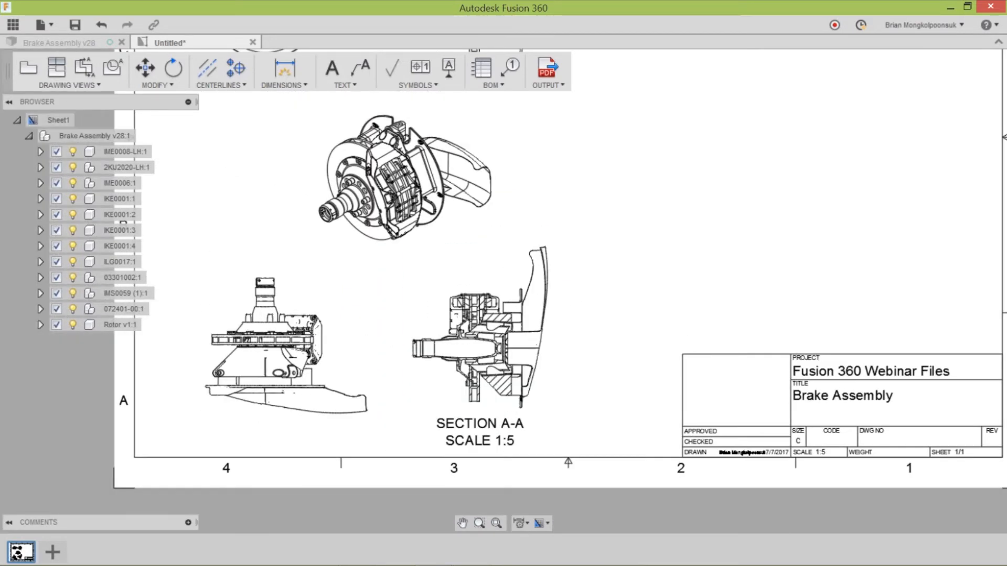
{"action": "scroll", "coordinate": [602, 337], "scroll_direction": "down", "scroll_amount": 1}
{"action": "scroll", "coordinate": [446, 298], "scroll_direction": "up", "scroll_amount": 2}
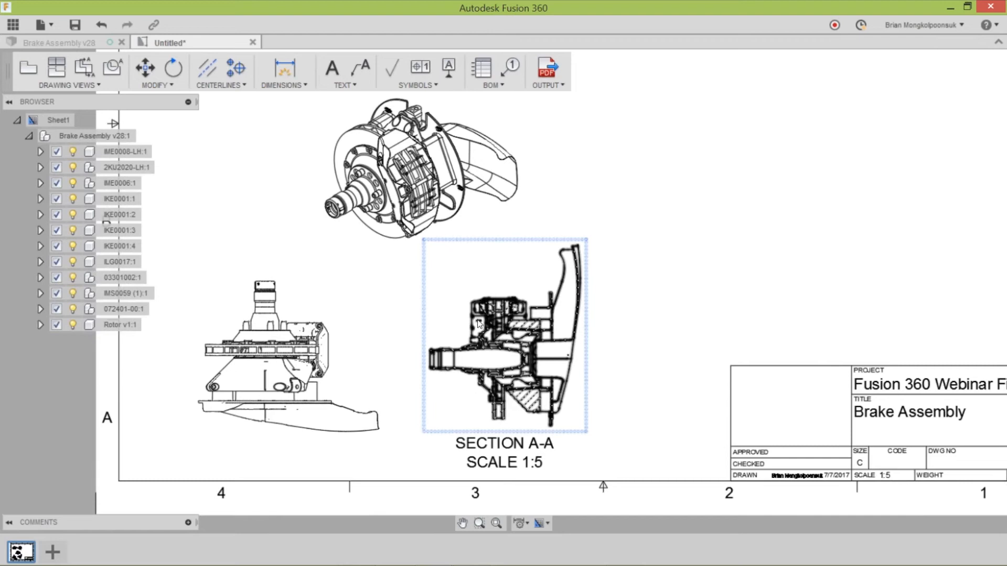
{"action": "scroll", "coordinate": [523, 332], "scroll_direction": "down", "scroll_amount": 3}
{"action": "scroll", "coordinate": [571, 334], "scroll_direction": "up", "scroll_amount": 3}
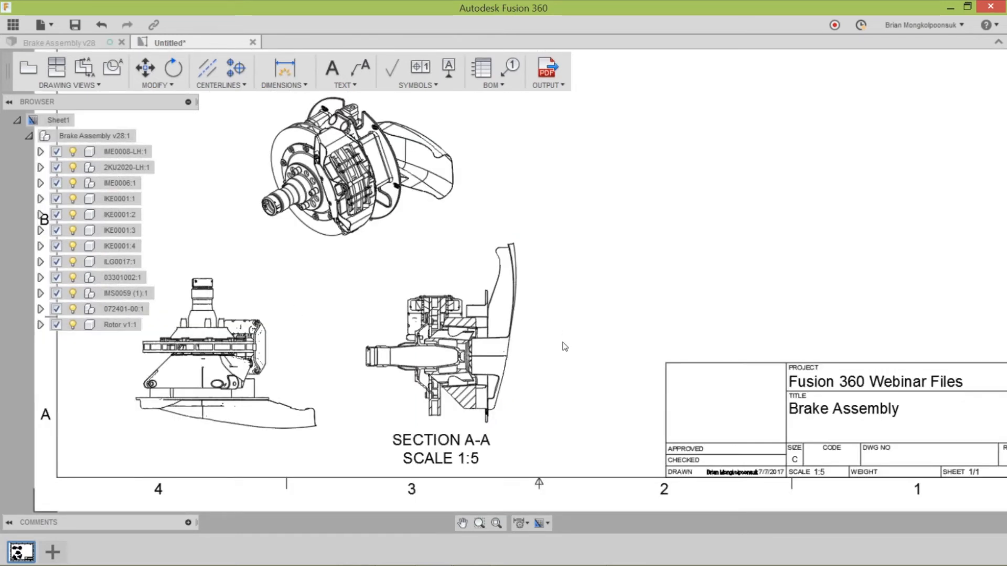
{"action": "scroll", "coordinate": [580, 353], "scroll_direction": "down", "scroll_amount": 1}
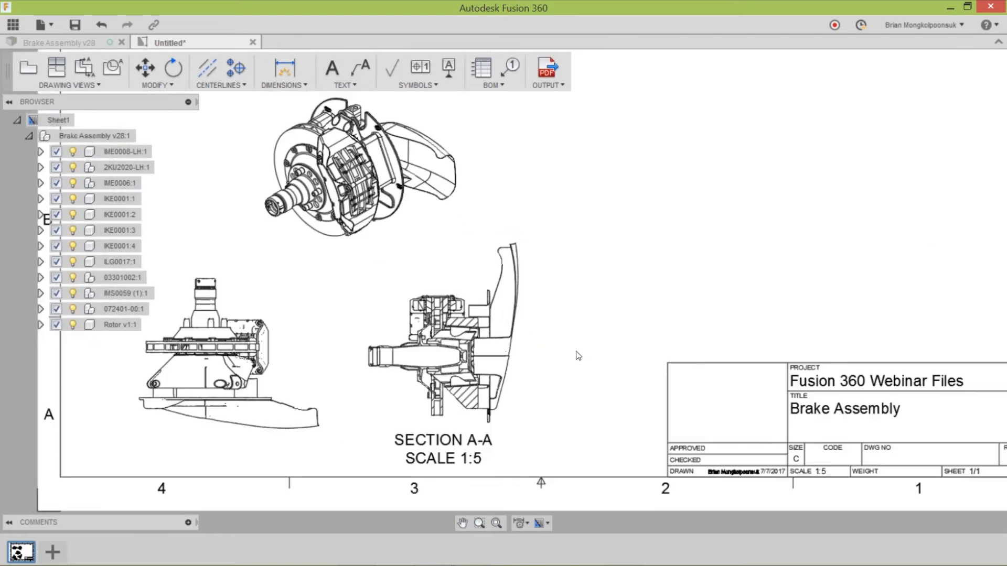
{"action": "scroll", "coordinate": [571, 352], "scroll_direction": "up", "scroll_amount": 2}
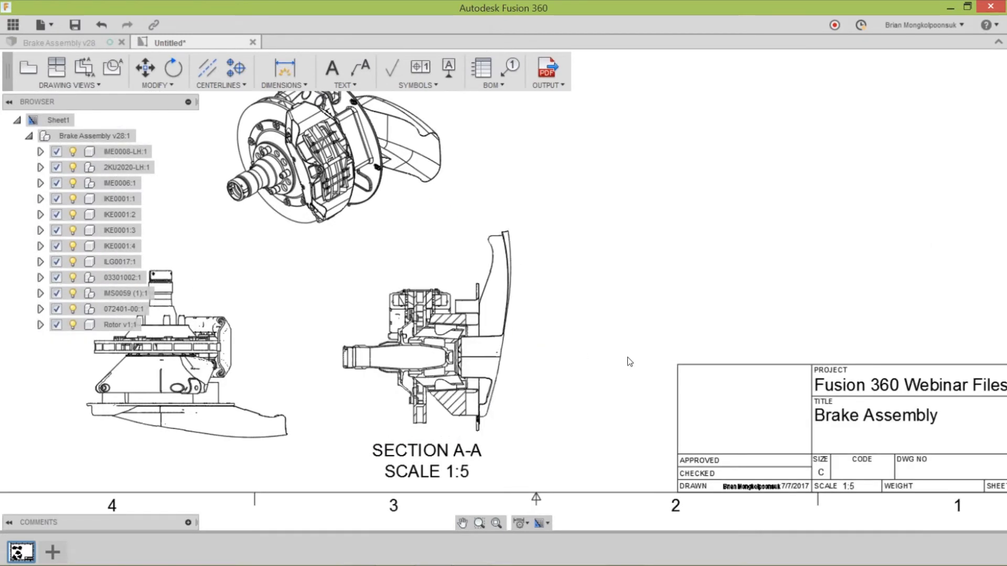
Step: Change the section view's appearance style to Shaded
{"action": "scroll", "coordinate": [552, 363], "scroll_direction": "down", "scroll_amount": 5}
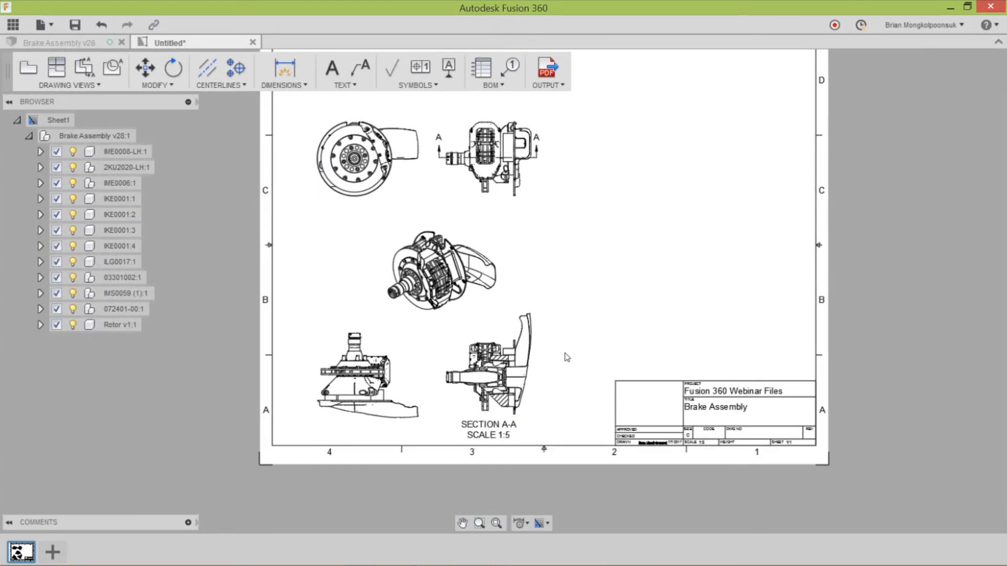
{"action": "left_click", "coordinate": [534, 373]}
{"action": "double_click", "coordinate": [534, 373]}
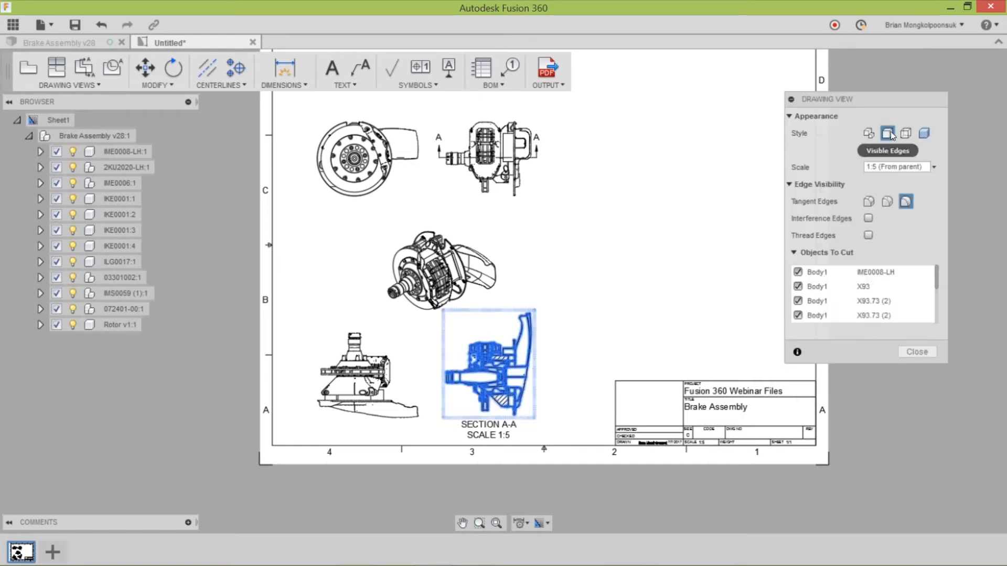
{"action": "left_click", "coordinate": [925, 134]}
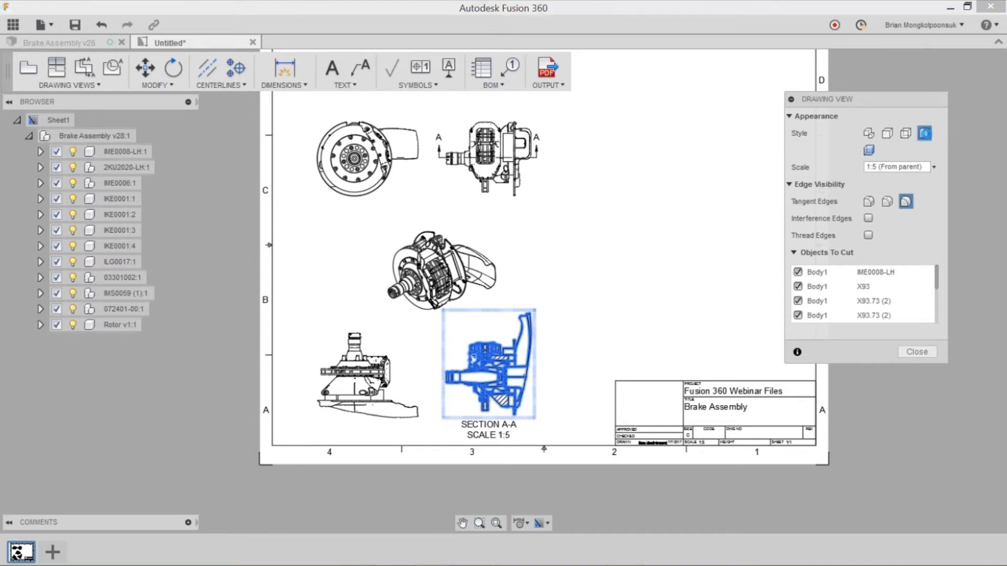
{"action": "left_click", "coordinate": [917, 352]}
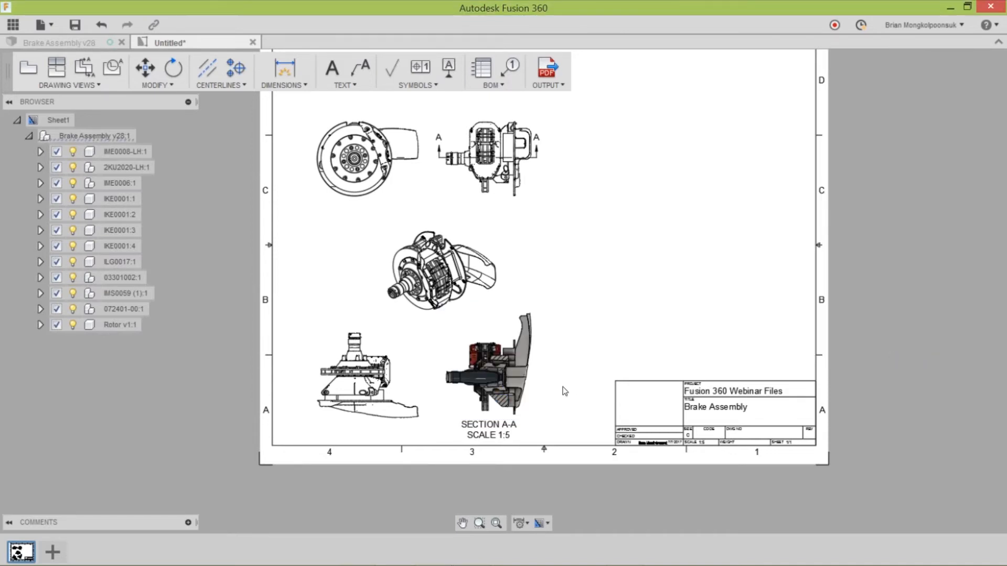
{"action": "scroll", "coordinate": [539, 388], "scroll_direction": "up", "scroll_amount": 5}
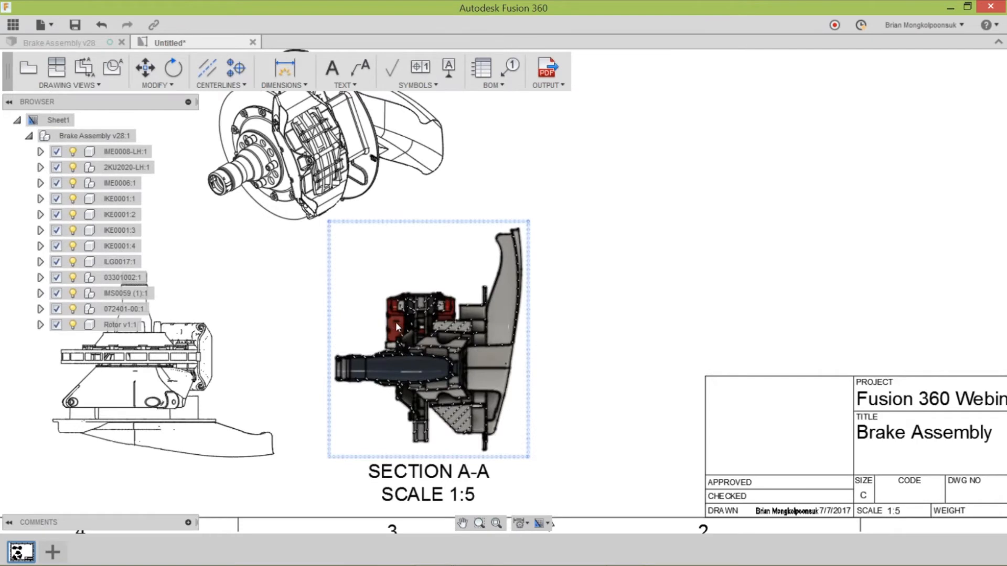
Step: Change the isometric view's appearance style to Shaded
{"action": "scroll", "coordinate": [589, 350], "scroll_direction": "down", "scroll_amount": 5}
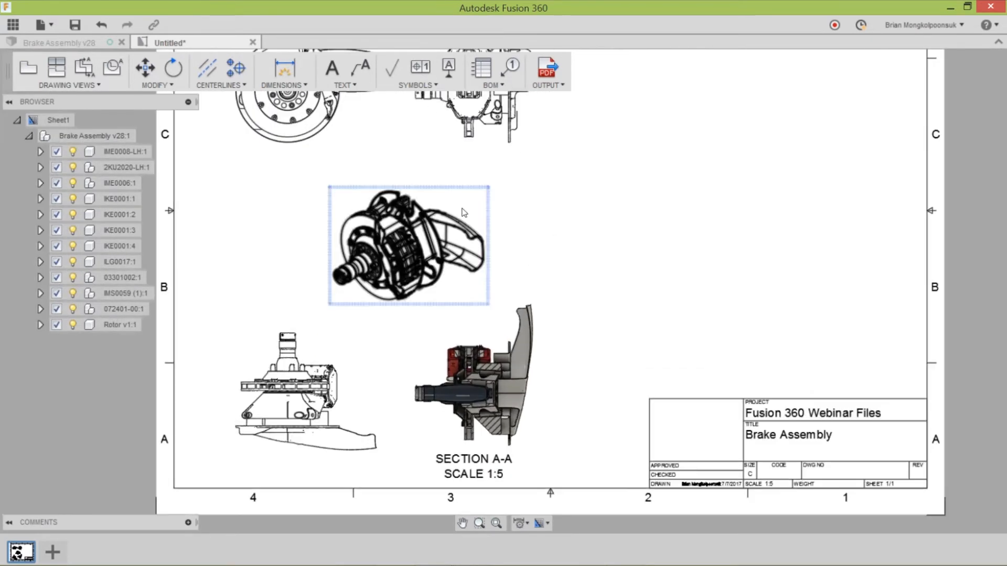
{"action": "left_click", "coordinate": [465, 208]}
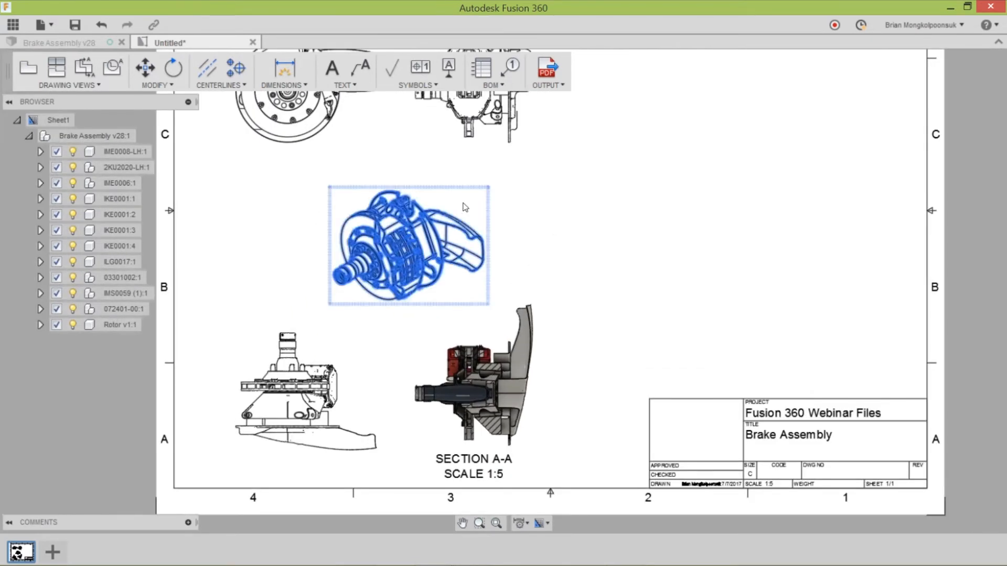
{"action": "double_click", "coordinate": [465, 207]}
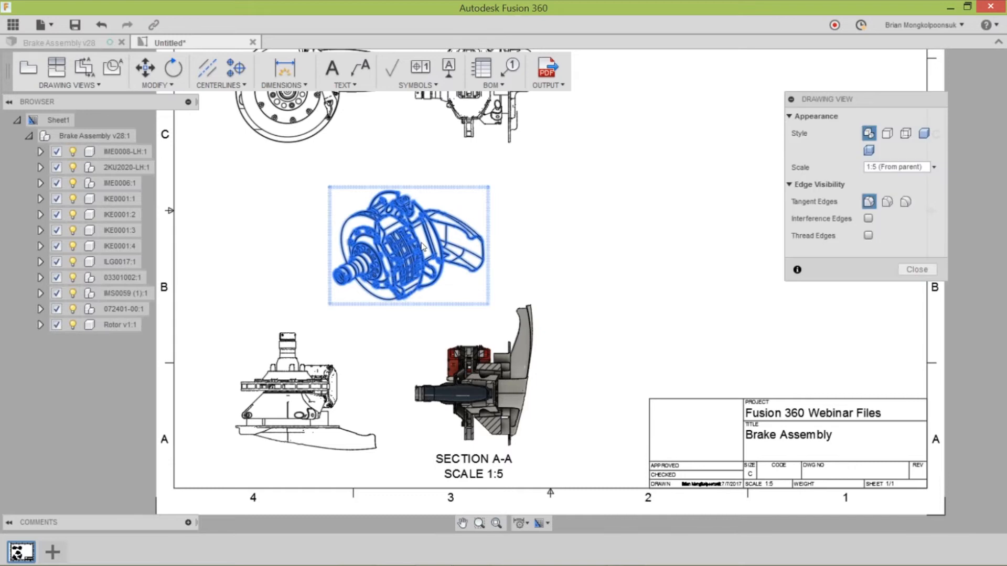
{"action": "left_click", "coordinate": [922, 134]}
{"action": "left_click", "coordinate": [917, 269]}
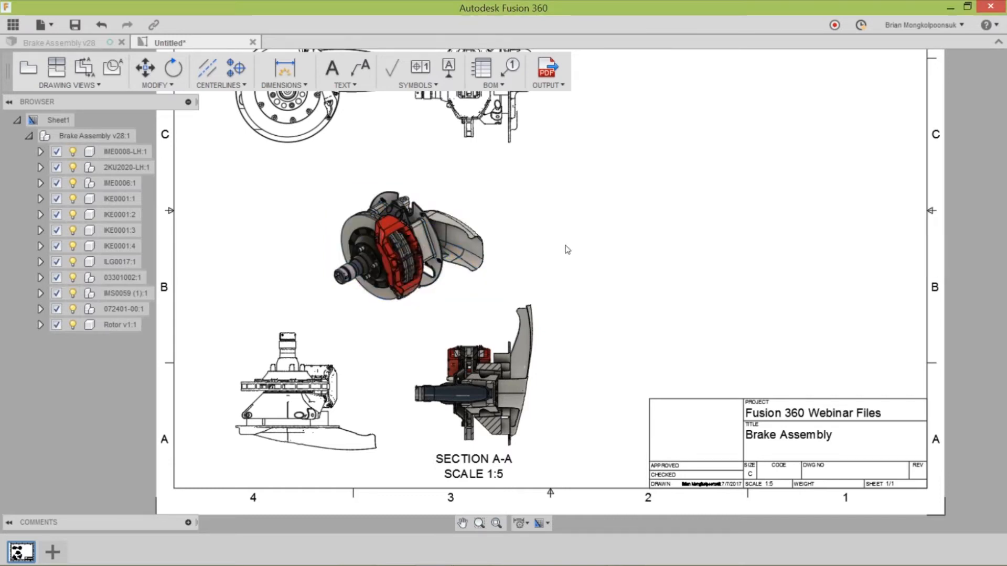
Step: Move the isometric view slightly up the sheet to leave room for a label below it
{"action": "scroll", "coordinate": [462, 289], "scroll_direction": "down", "scroll_amount": 2}
{"action": "scroll", "coordinate": [507, 288], "scroll_direction": "up", "scroll_amount": 1}
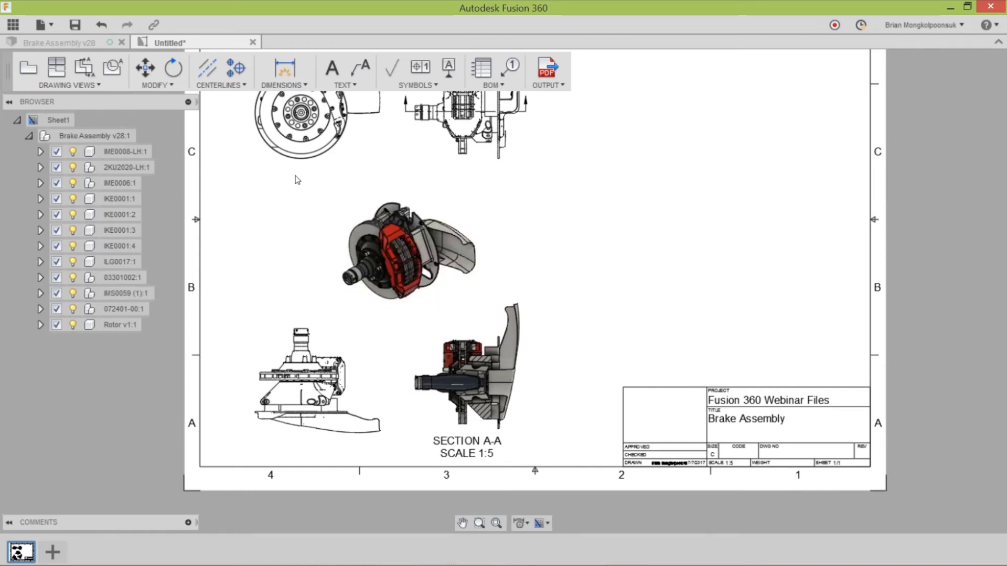
{"action": "left_click_drag", "start_coordinate": [402, 257], "coordinate": [396, 235]}
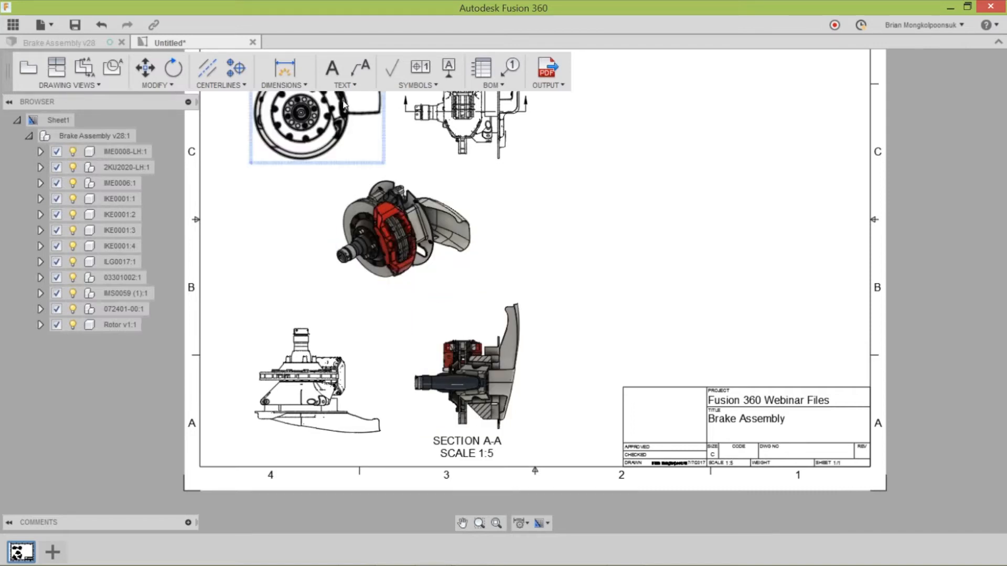
Step: Add the text label "Isometric View" directly below the isometric view
{"action": "left_click", "coordinate": [333, 68]}
{"action": "left_click", "coordinate": [352, 289]}
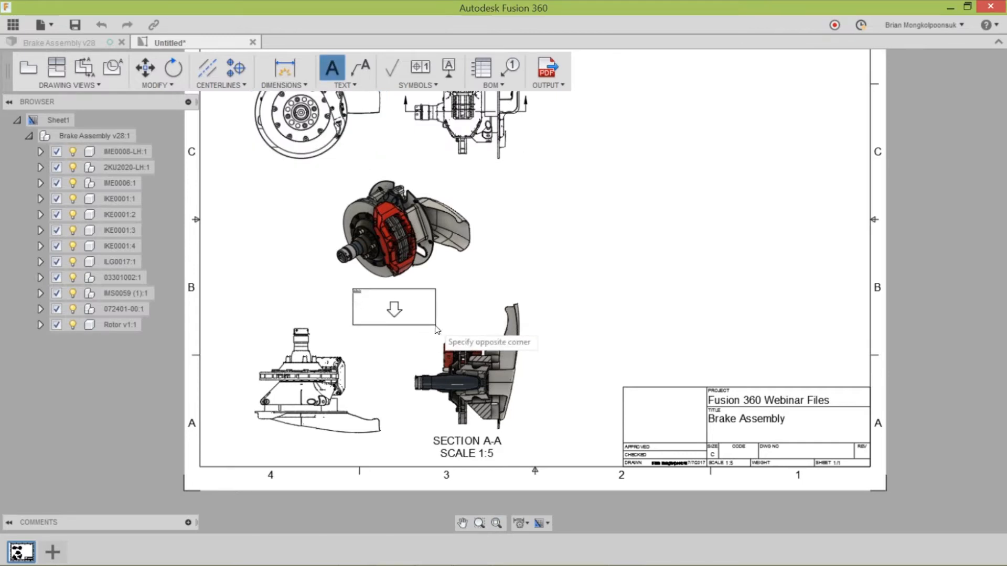
{"action": "left_click", "coordinate": [447, 330]}
{"action": "type", "text": "so"}
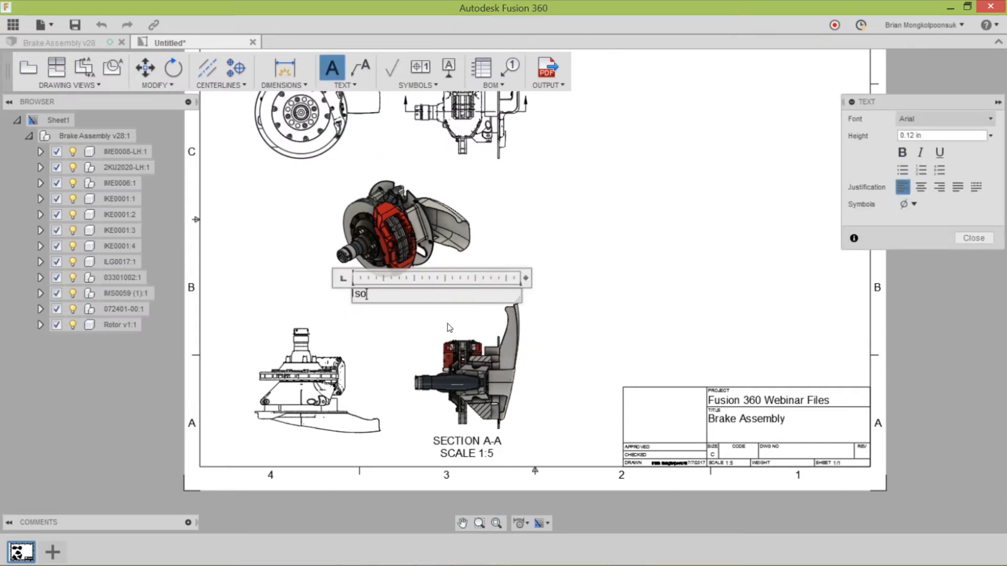
{"action": "type", "text": "metric View"}
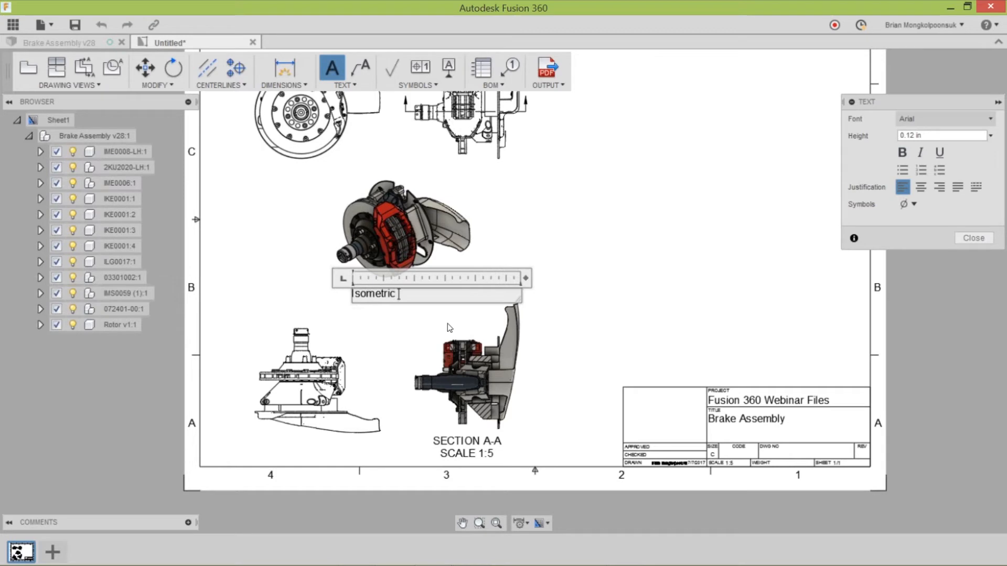
{"action": "left_click", "coordinate": [973, 239]}
Step: Set the text height of the whole "Isometric View" label to 0.3 in
{"action": "double_click", "coordinate": [376, 292]}
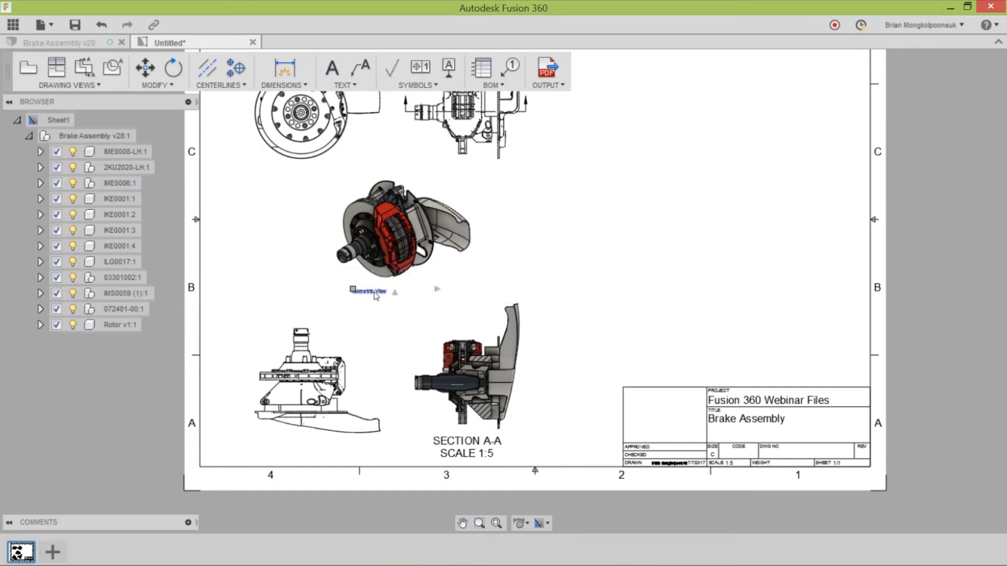
{"action": "left_click_drag", "start_coordinate": [423, 295], "coordinate": [351, 295]}
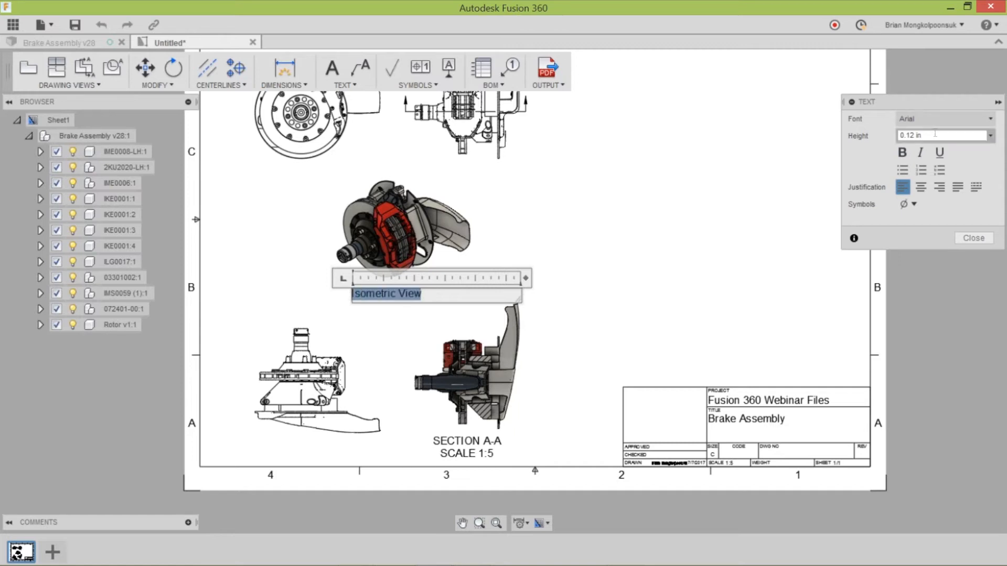
{"action": "left_click_drag", "start_coordinate": [935, 134], "coordinate": [868, 139]}
{"action": "type", "text": ".3"}
{"action": "left_click", "coordinate": [970, 238]}
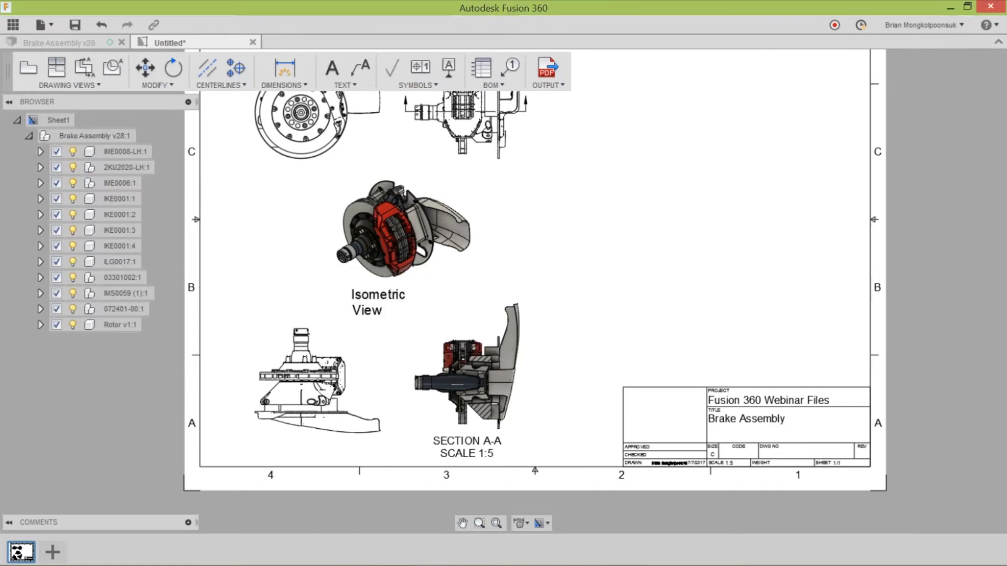
{"action": "left_click", "coordinate": [352, 295]}
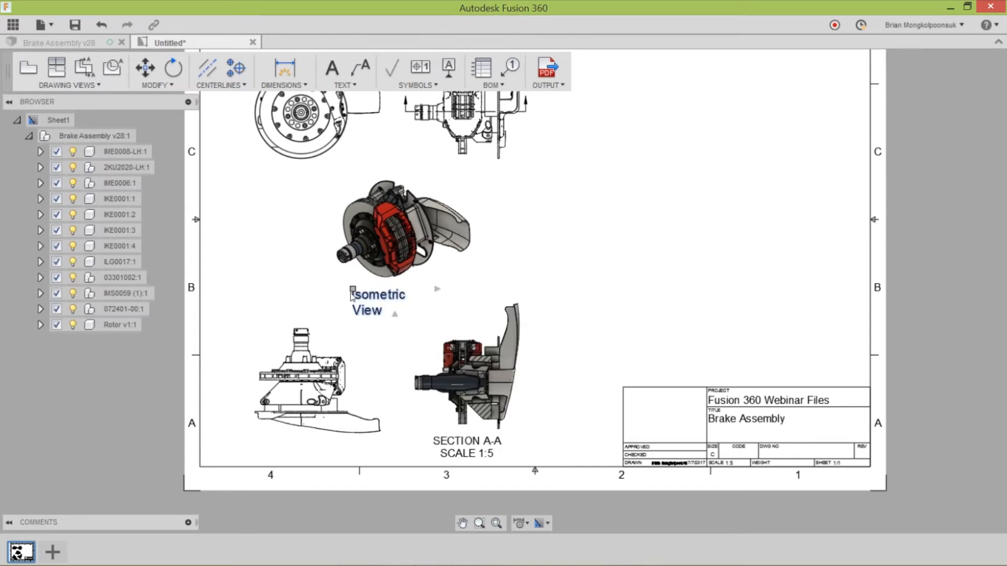
{"action": "left_click", "coordinate": [353, 289]}
{"action": "left_click", "coordinate": [353, 290]}
{"action": "key", "text": "Escape"}
{"action": "scroll", "coordinate": [491, 331], "scroll_direction": "down", "scroll_amount": 3}
{"action": "scroll", "coordinate": [543, 276], "scroll_direction": "up", "scroll_amount": 1}
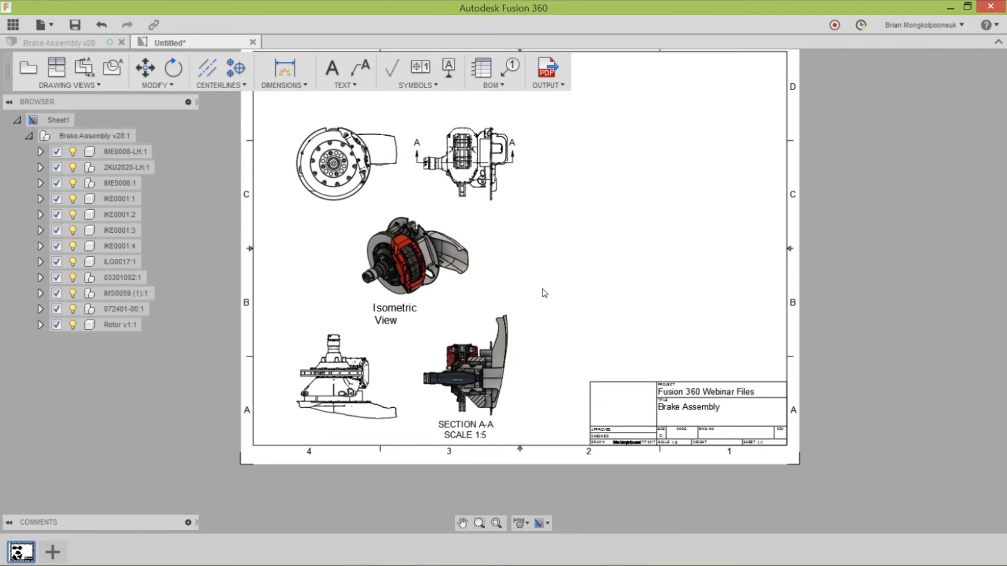
{"action": "scroll", "coordinate": [566, 261], "scroll_direction": "down", "scroll_amount": 2}
{"action": "scroll", "coordinate": [555, 301], "scroll_direction": "up", "scroll_amount": 1}
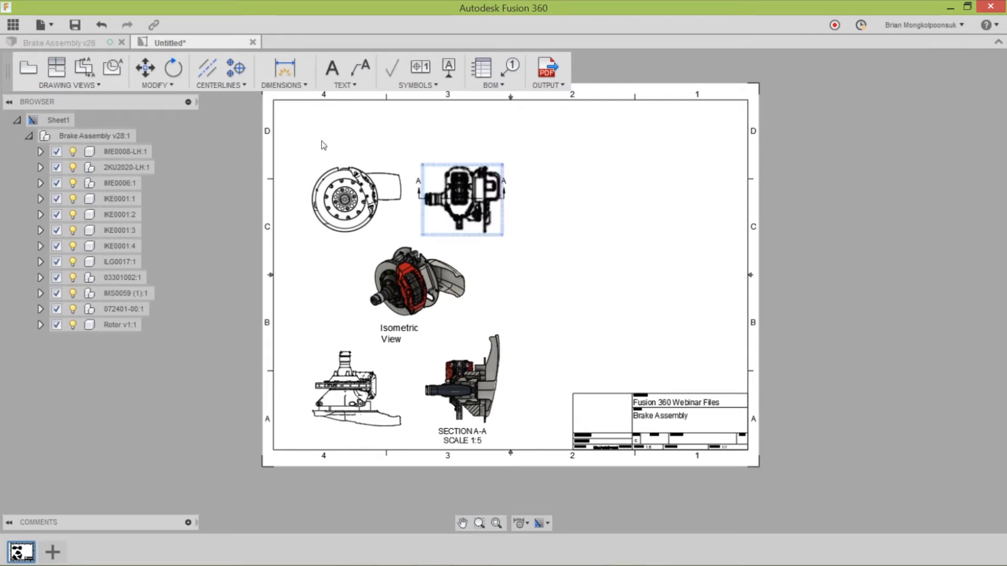
{"action": "left_click", "coordinate": [57, 77]}
{"action": "key", "text": "Escape"}
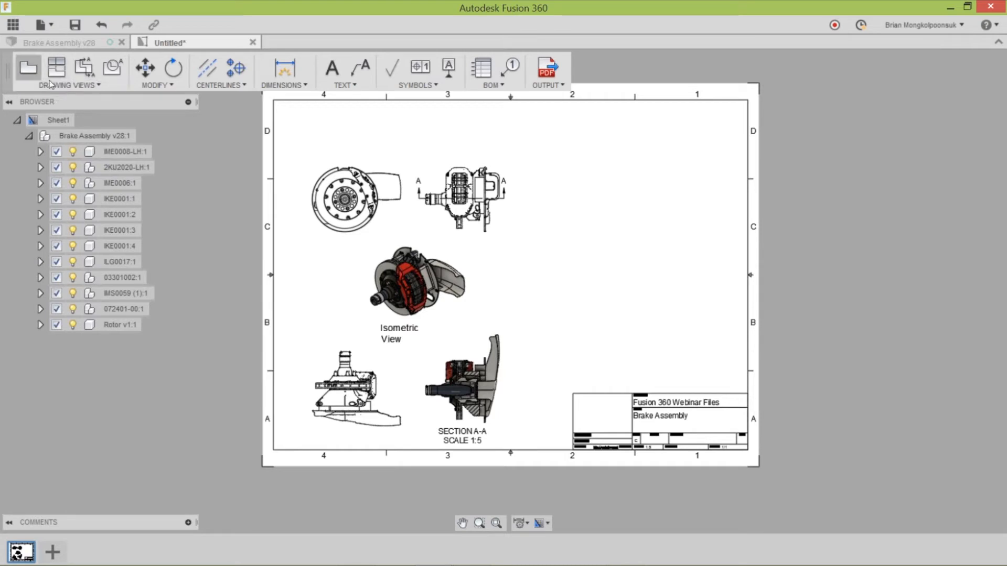
Step: Return to the Brake Assembly design and switch it to the Animation workspace
{"action": "left_click", "coordinate": [46, 42]}
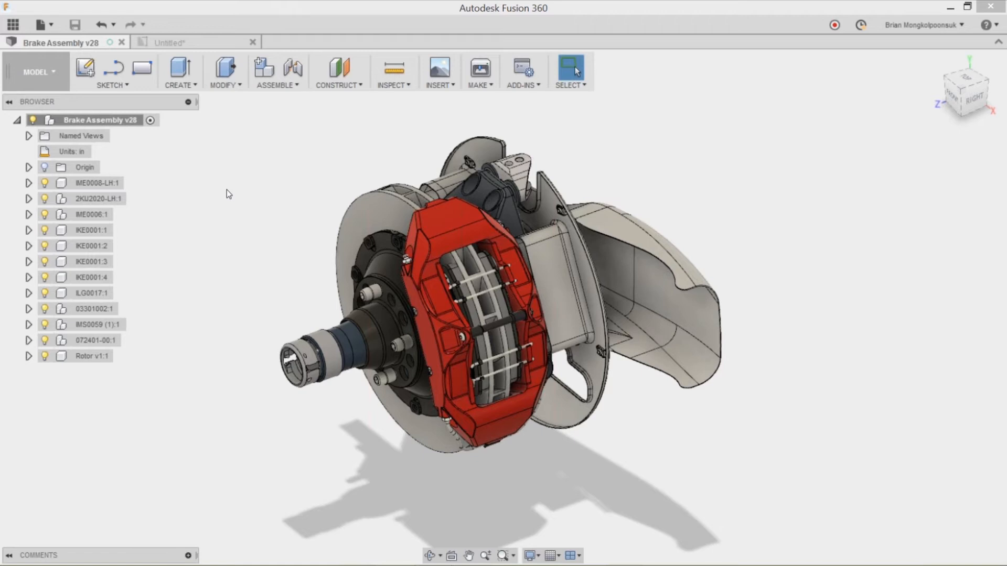
{"action": "left_click", "coordinate": [38, 71]}
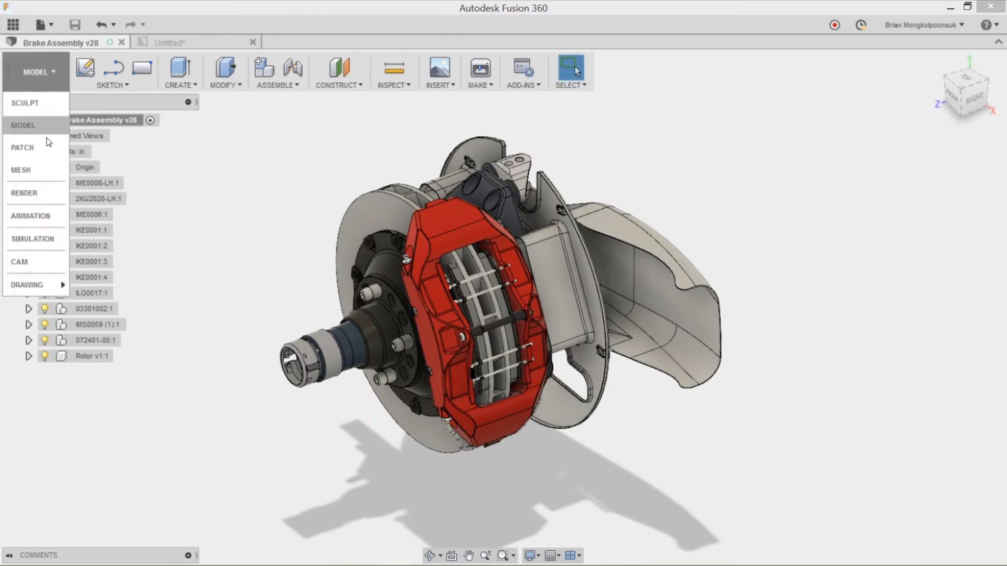
{"action": "left_click", "coordinate": [40, 216]}
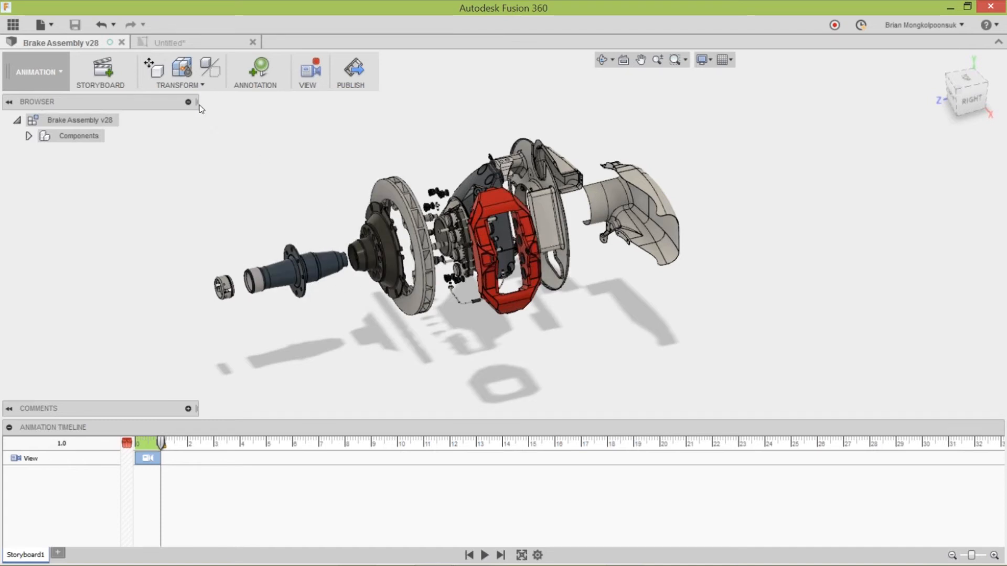
{"action": "left_click", "coordinate": [191, 88]}
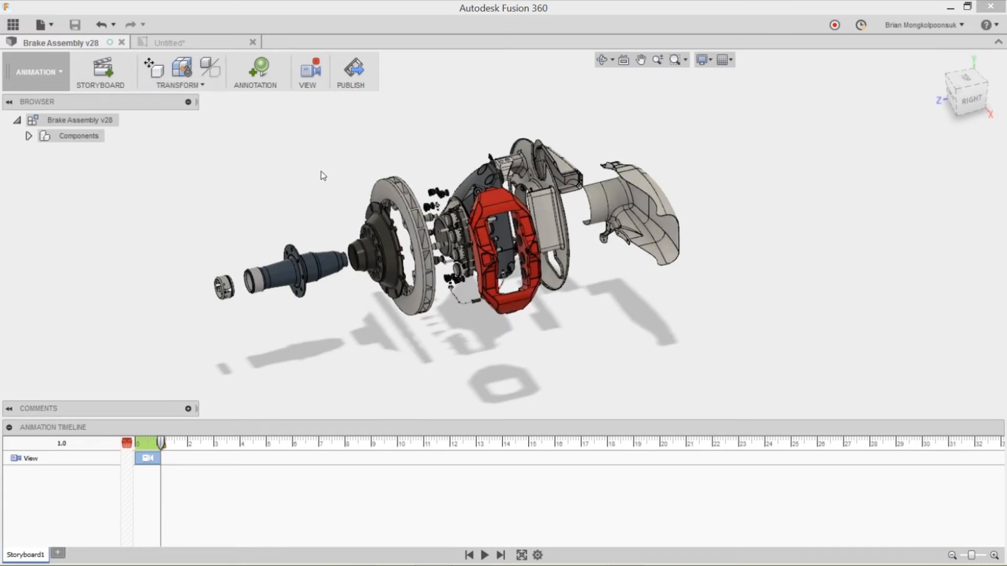
Step: Create a drawing from the animation using Storyboard1, with Sheet1 of the existing Untitled drawing as its destination
{"action": "left_click", "coordinate": [53, 30]}
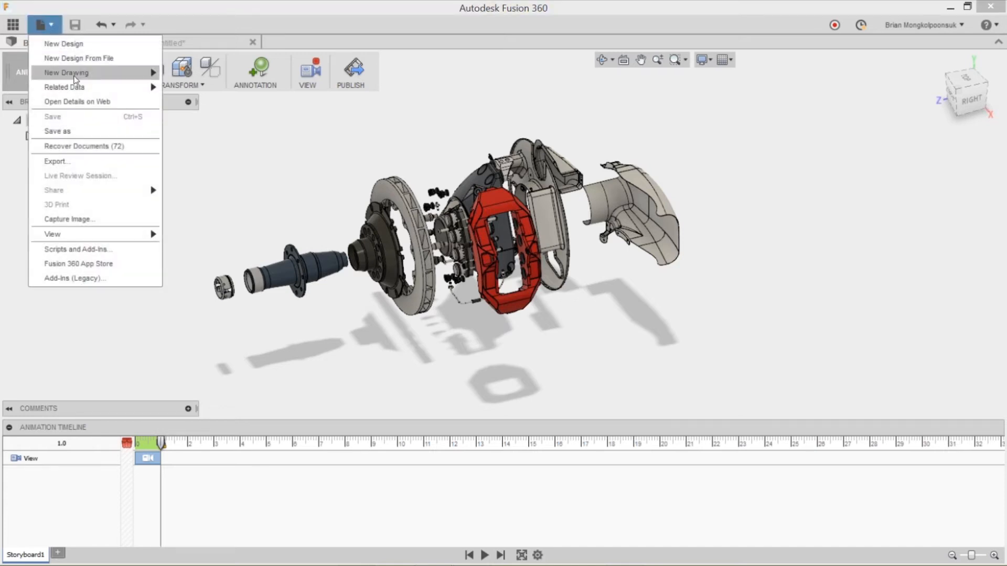
{"action": "mouse_move", "coordinate": [136, 74]}
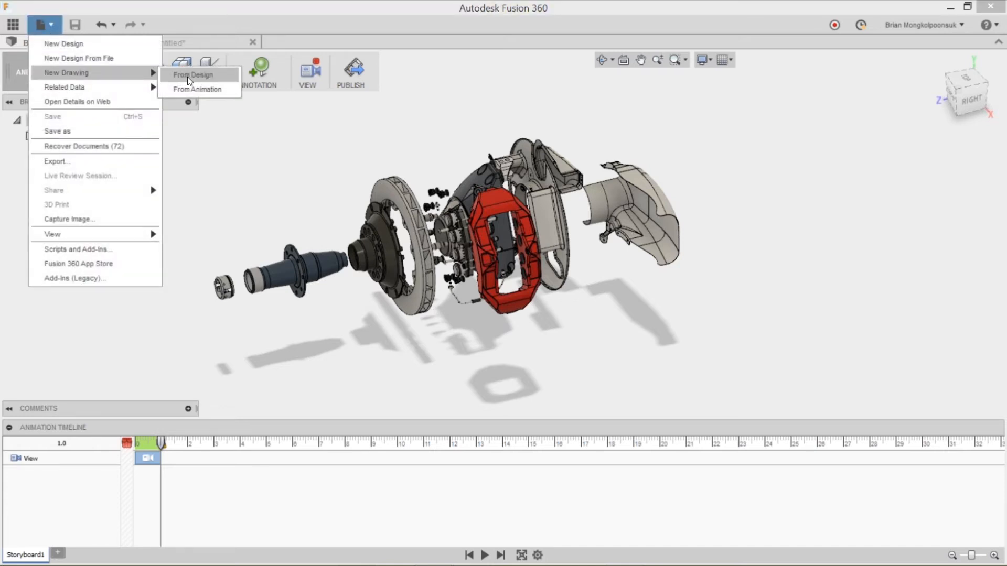
{"action": "left_click", "coordinate": [195, 90]}
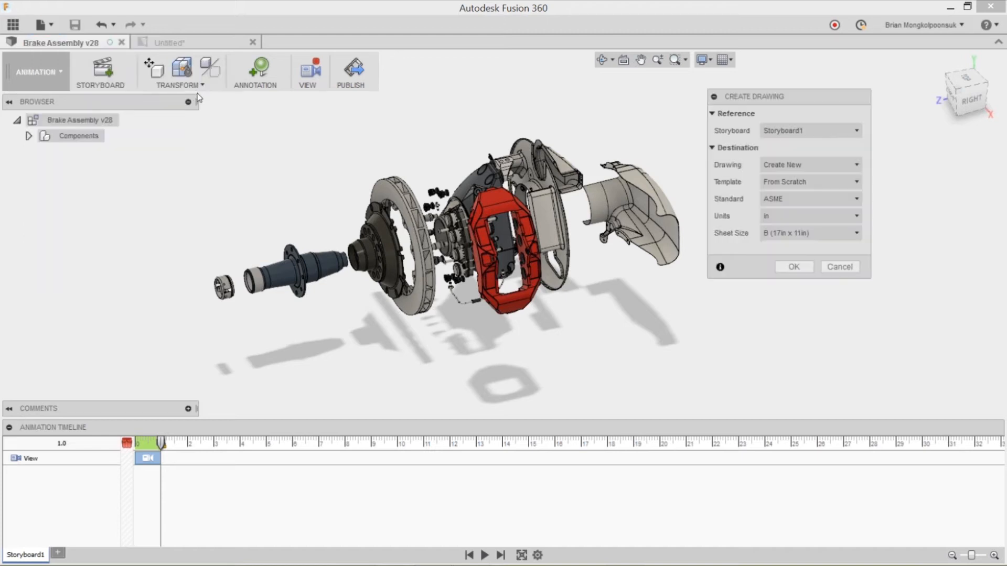
{"action": "left_click", "coordinate": [769, 165]}
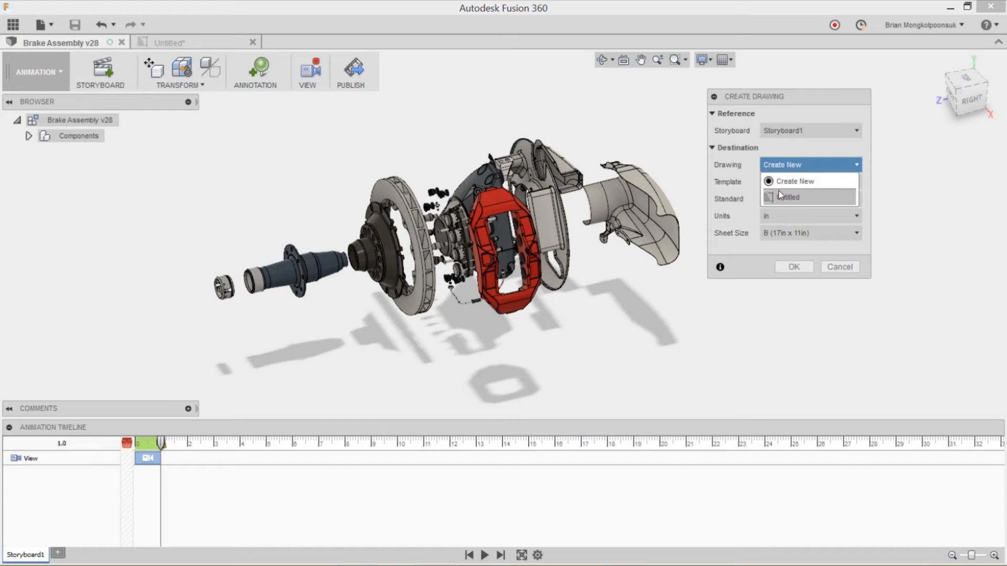
{"action": "left_click", "coordinate": [787, 199]}
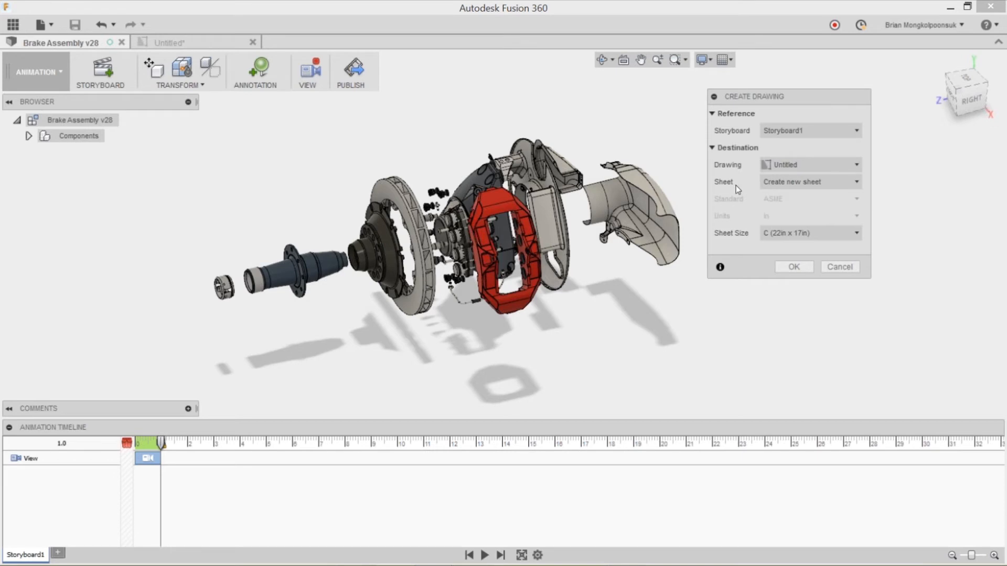
{"action": "left_click", "coordinate": [775, 183]}
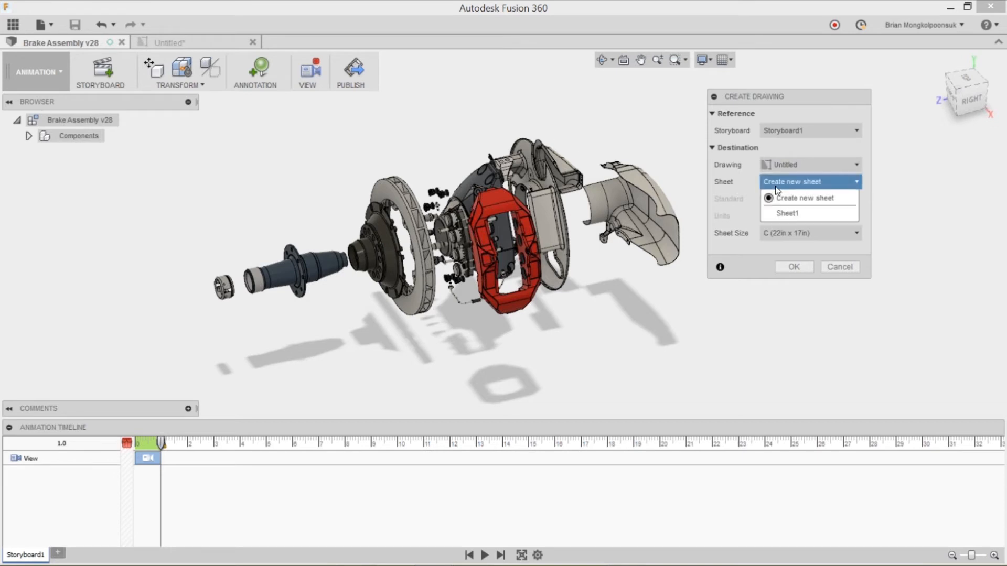
{"action": "left_click", "coordinate": [802, 213]}
{"action": "left_click", "coordinate": [794, 267]}
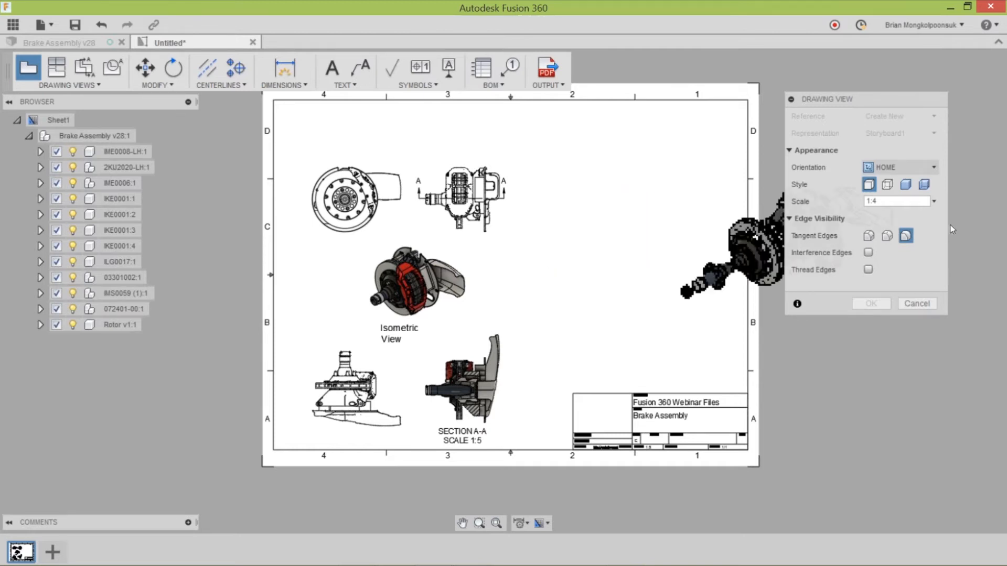
Step: Place the exploded storyboard view in the open area above the title block at 1:5 scale with the Shaded style
{"action": "left_click", "coordinate": [935, 203]}
{"action": "left_click", "coordinate": [887, 222]}
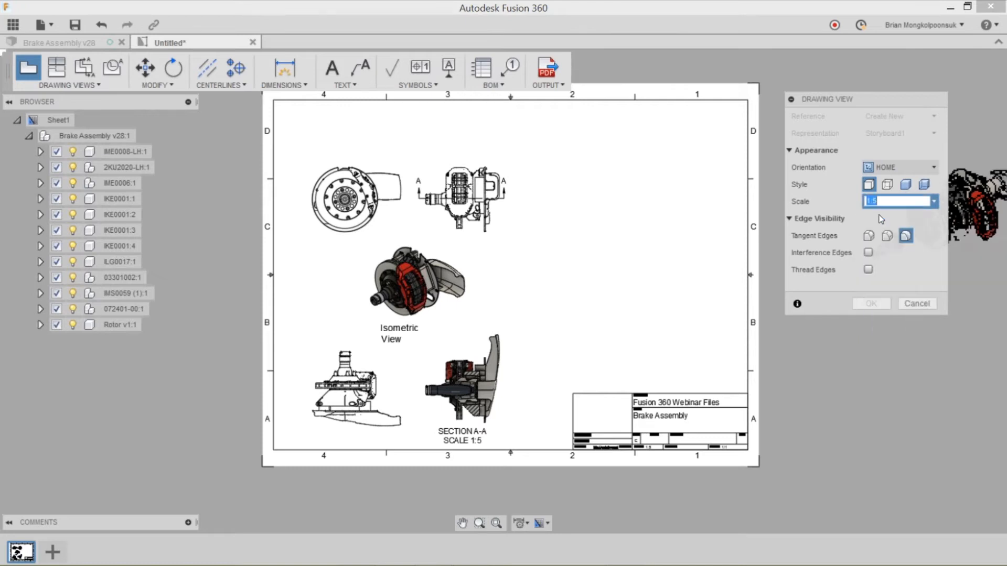
{"action": "left_click", "coordinate": [632, 244]}
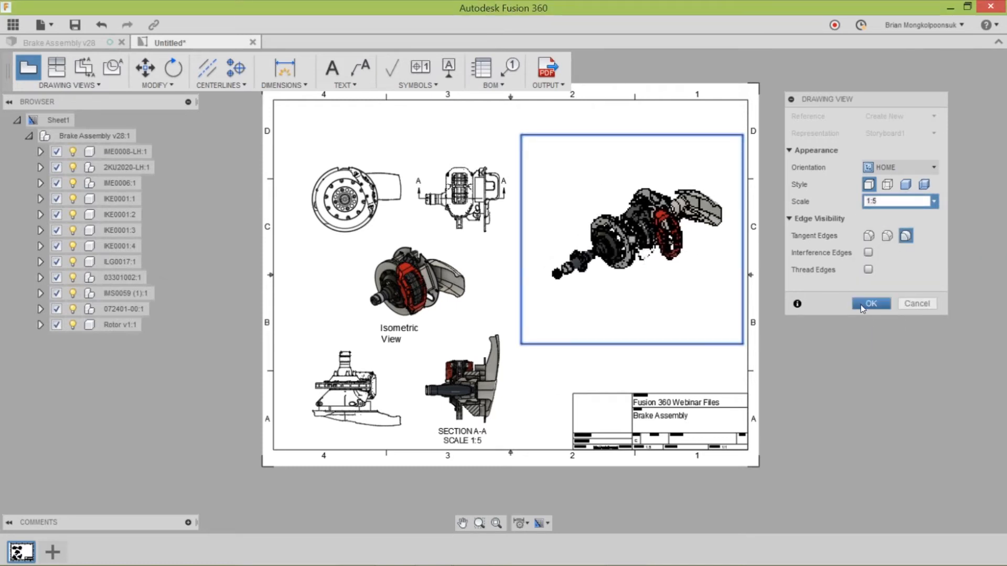
{"action": "left_click", "coordinate": [905, 184]}
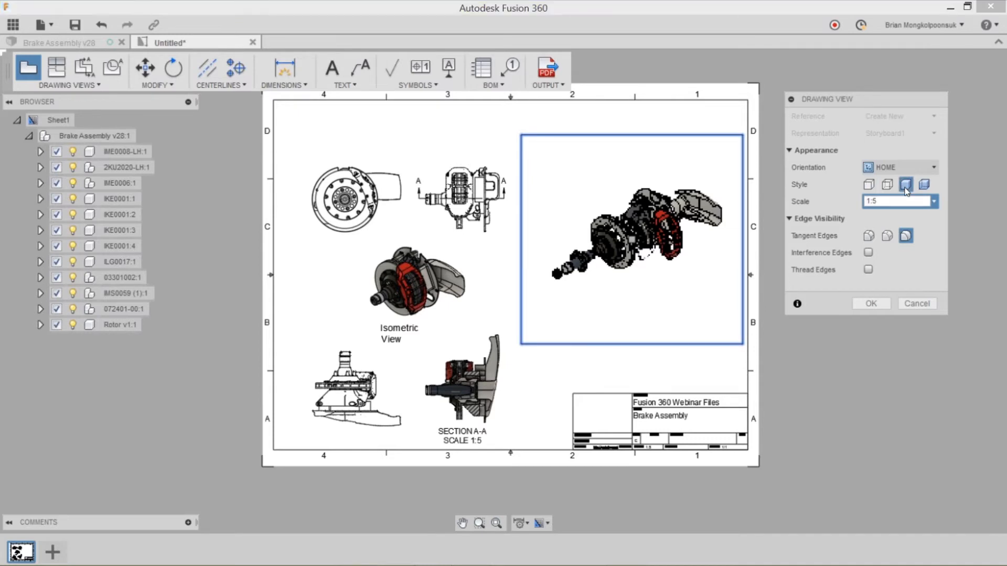
{"action": "left_click", "coordinate": [870, 303]}
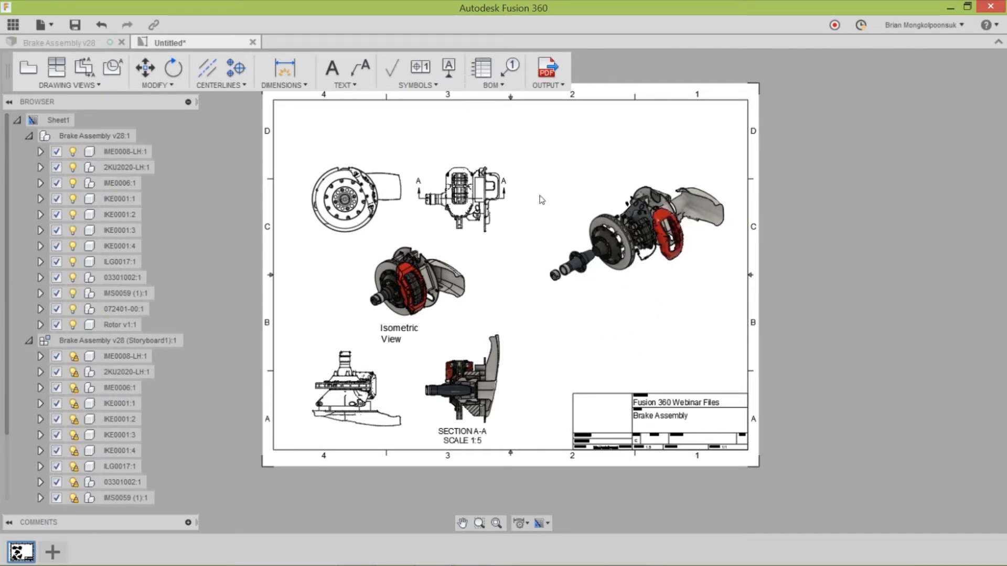
Step: Create a parts list from the isometric view and place it in the upper-left corner of the sheet border
{"action": "left_click", "coordinate": [484, 71]}
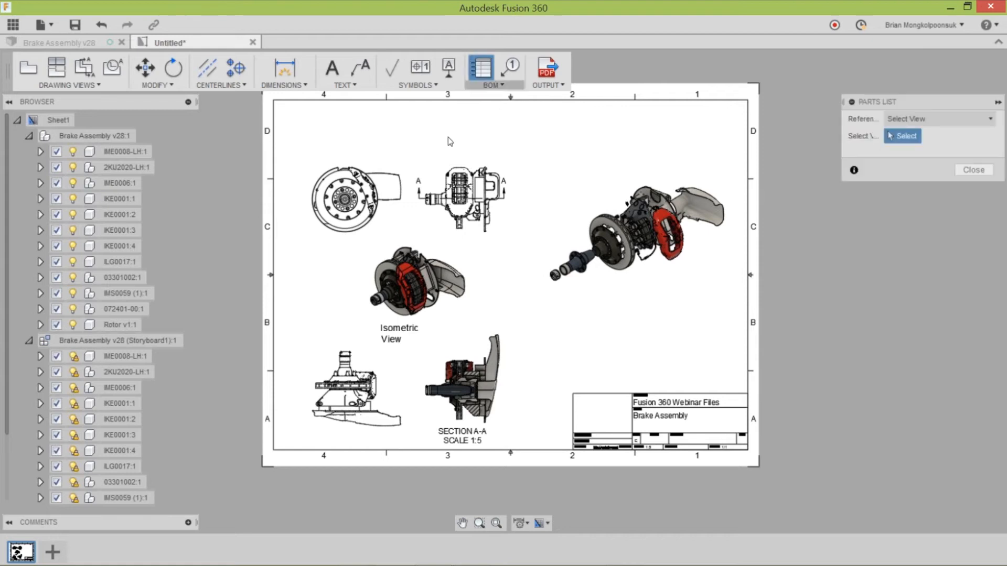
{"action": "left_click", "coordinate": [412, 254]}
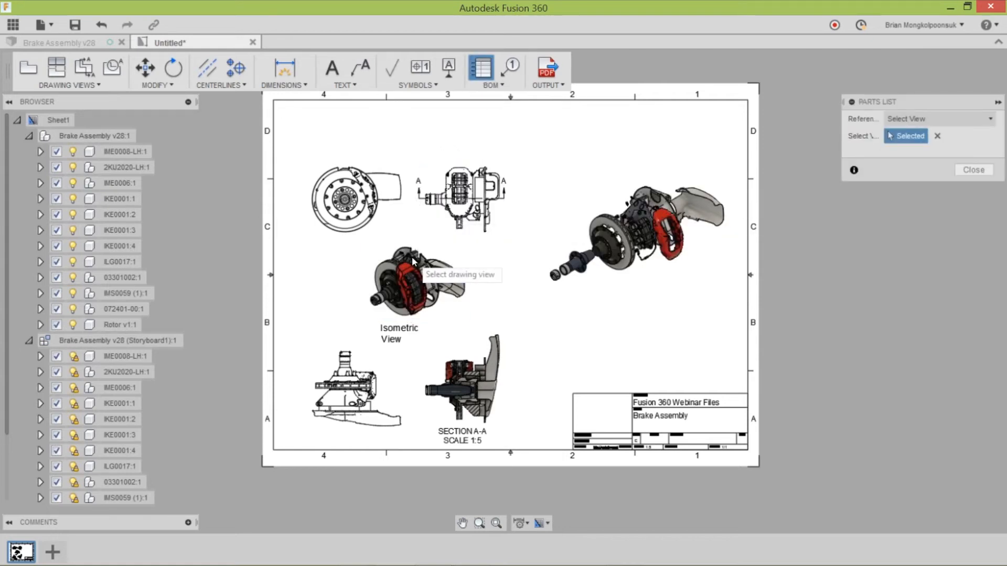
{"action": "left_click", "coordinate": [271, 97]}
Step: Shorten the parts list so it wraps after item 7 into a second section beside the first
{"action": "scroll", "coordinate": [341, 125], "scroll_direction": "up", "scroll_amount": 5}
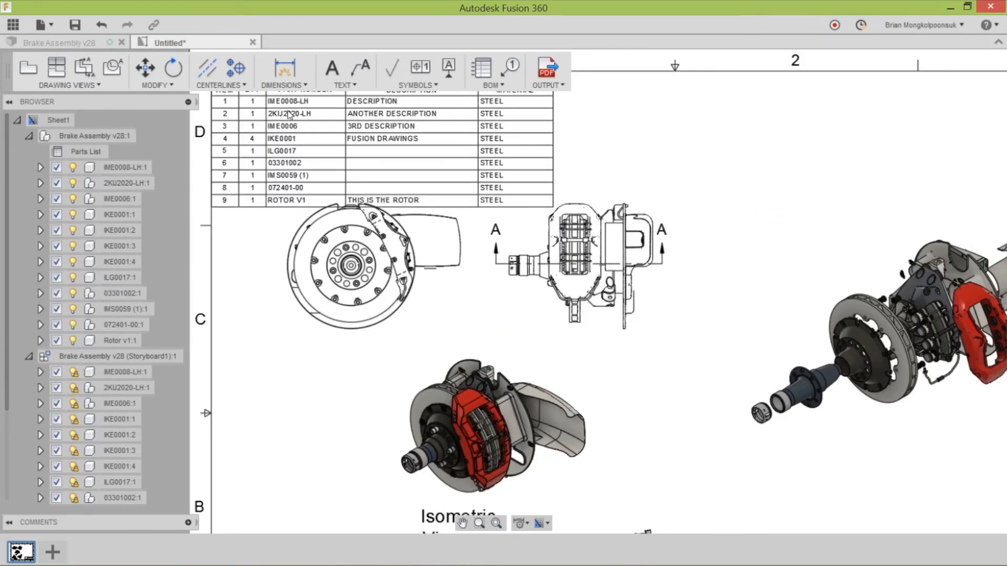
{"action": "scroll", "coordinate": [296, 192], "scroll_direction": "down", "scroll_amount": 1}
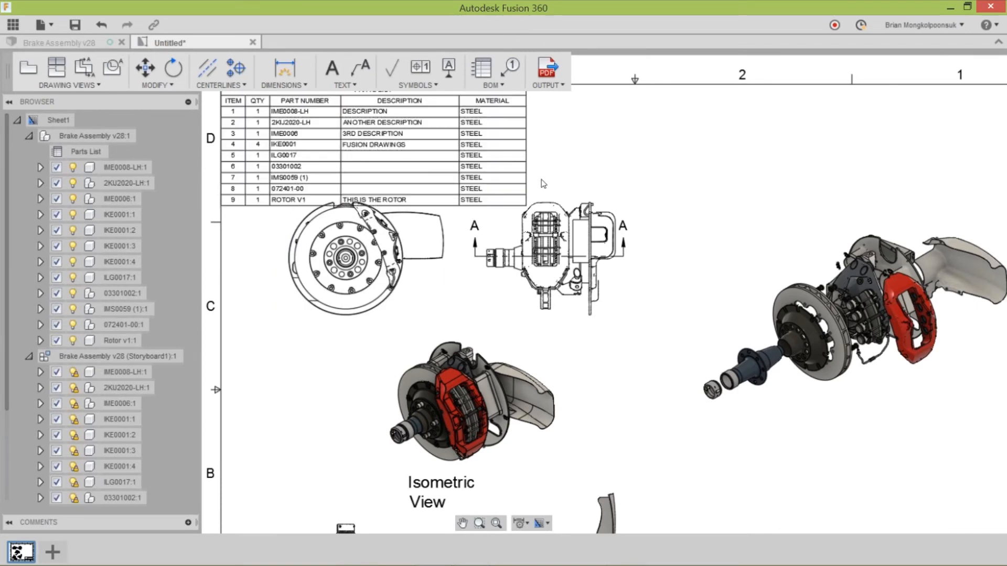
{"action": "scroll", "coordinate": [432, 197], "scroll_direction": "down", "scroll_amount": 4}
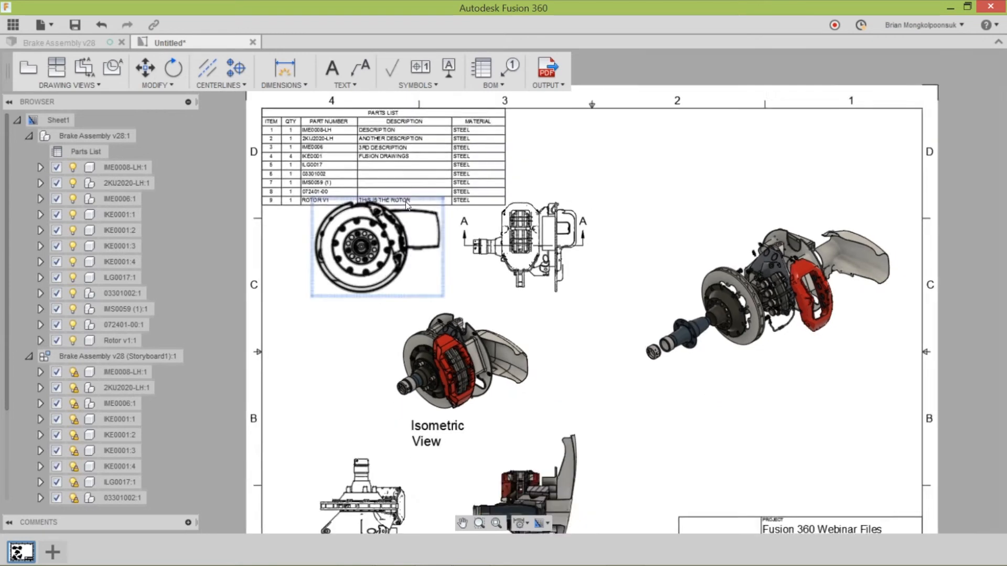
{"action": "scroll", "coordinate": [552, 213], "scroll_direction": "up", "scroll_amount": 1}
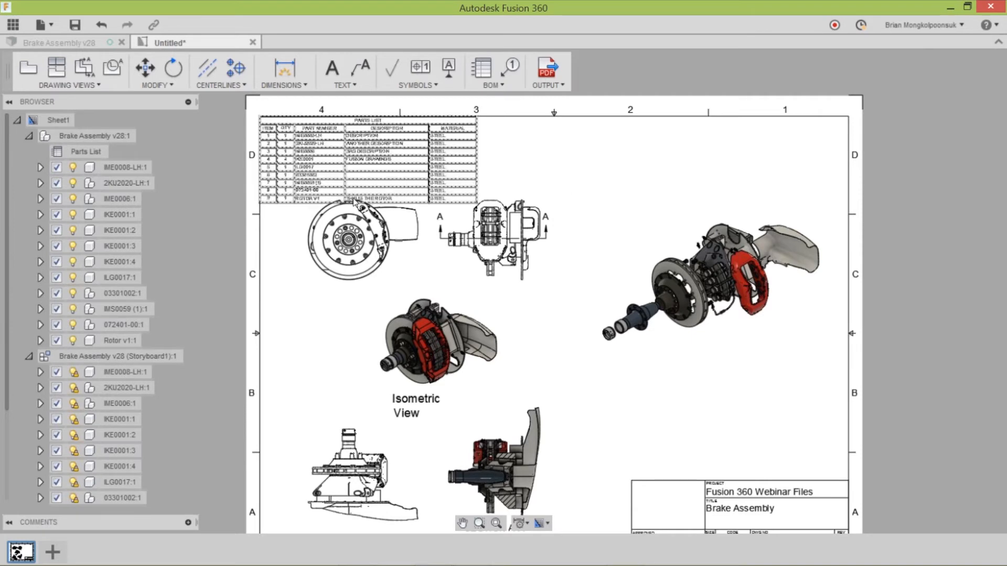
{"action": "scroll", "coordinate": [320, 164], "scroll_direction": "up", "scroll_amount": 1}
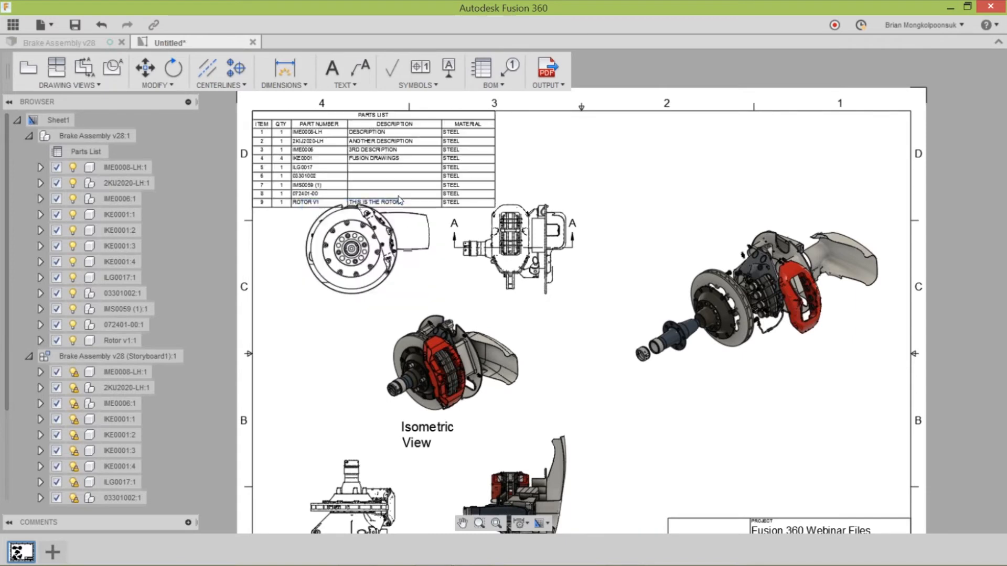
{"action": "left_click", "coordinate": [432, 205]}
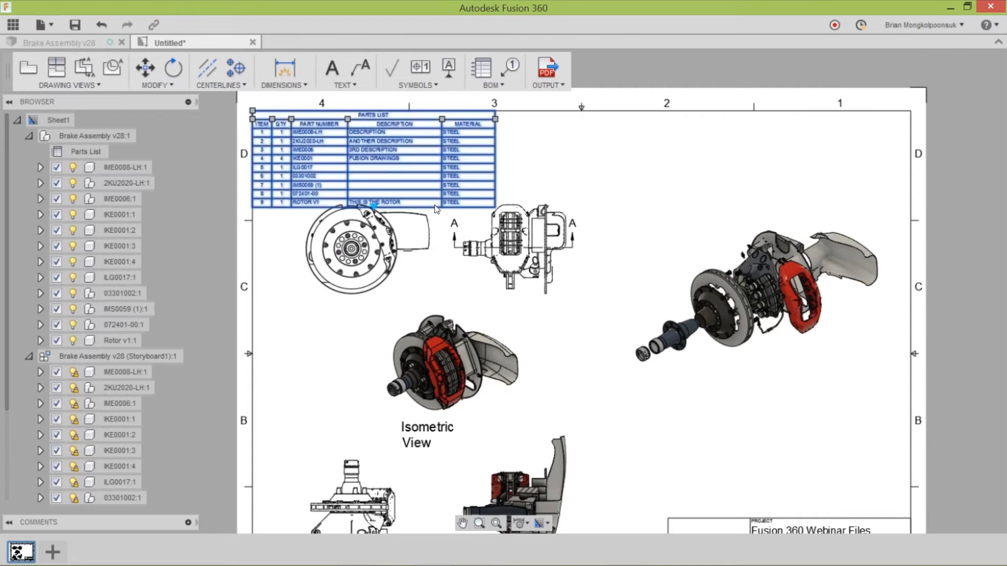
{"action": "left_click", "coordinate": [373, 206]}
{"action": "left_click", "coordinate": [374, 189]}
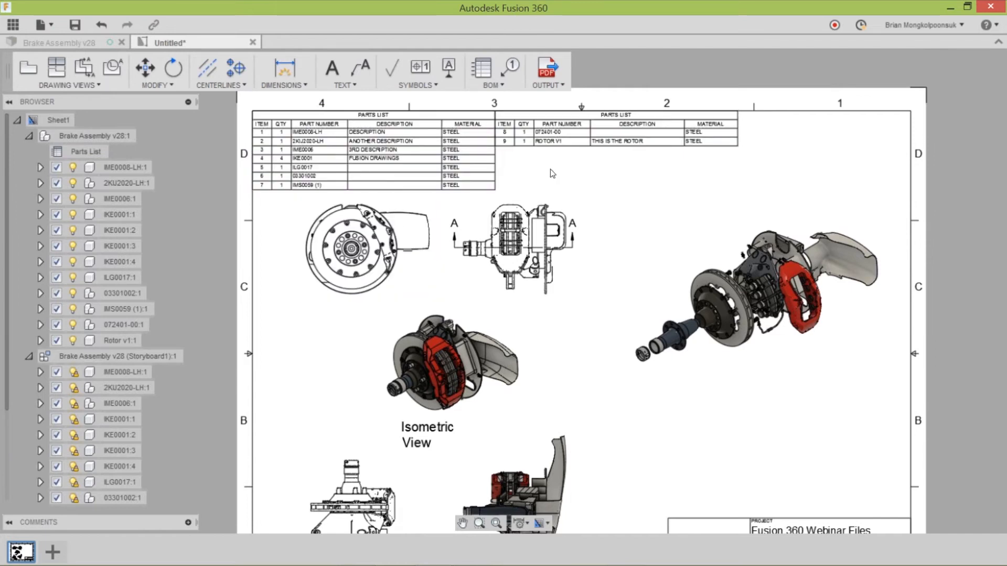
Step: Add balloons to the spindle and the brake rotor in the exploded view, placing them above the parts
{"action": "scroll", "coordinate": [548, 178], "scroll_direction": "down", "scroll_amount": 2}
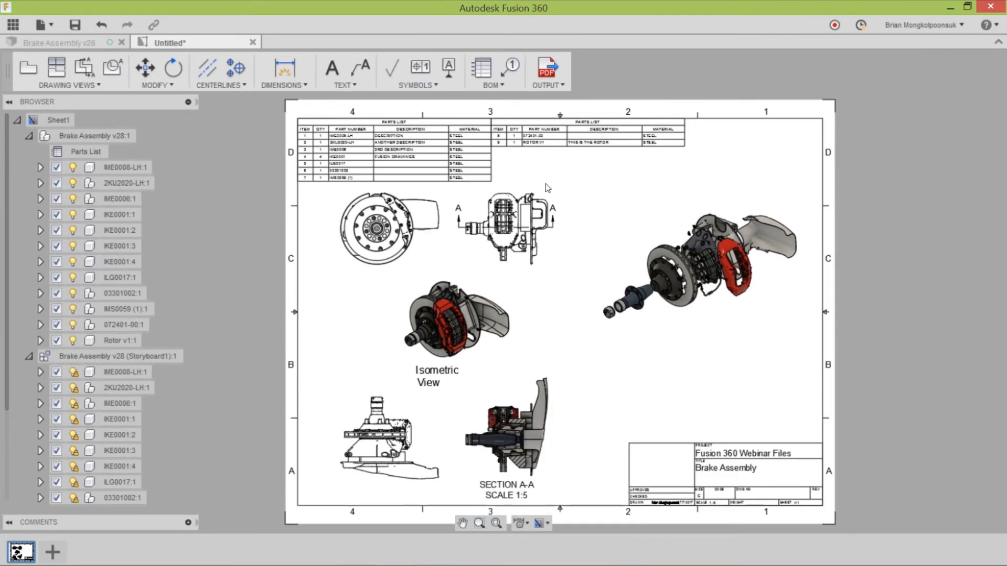
{"action": "scroll", "coordinate": [545, 185], "scroll_direction": "up", "scroll_amount": 1}
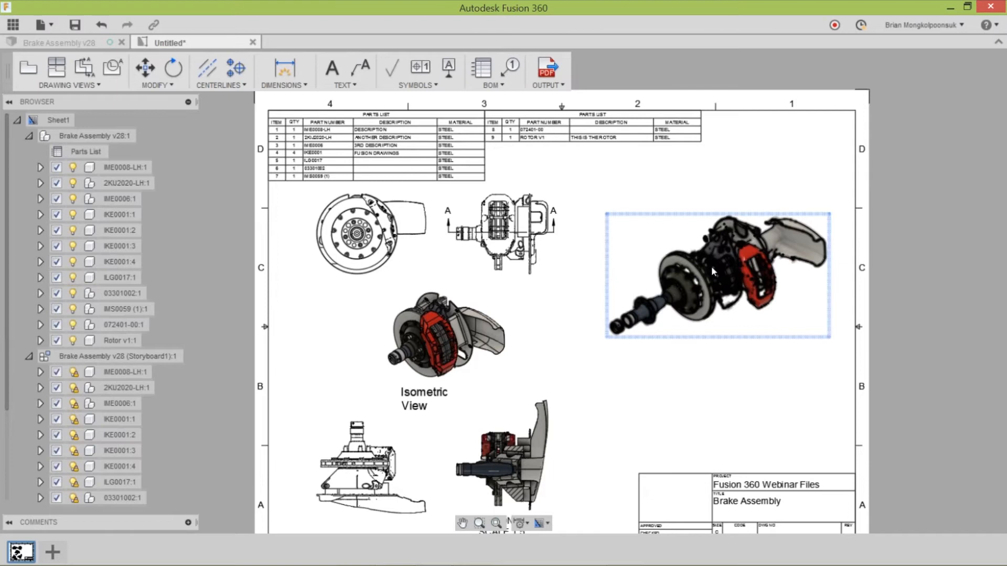
{"action": "left_click", "coordinate": [511, 67]}
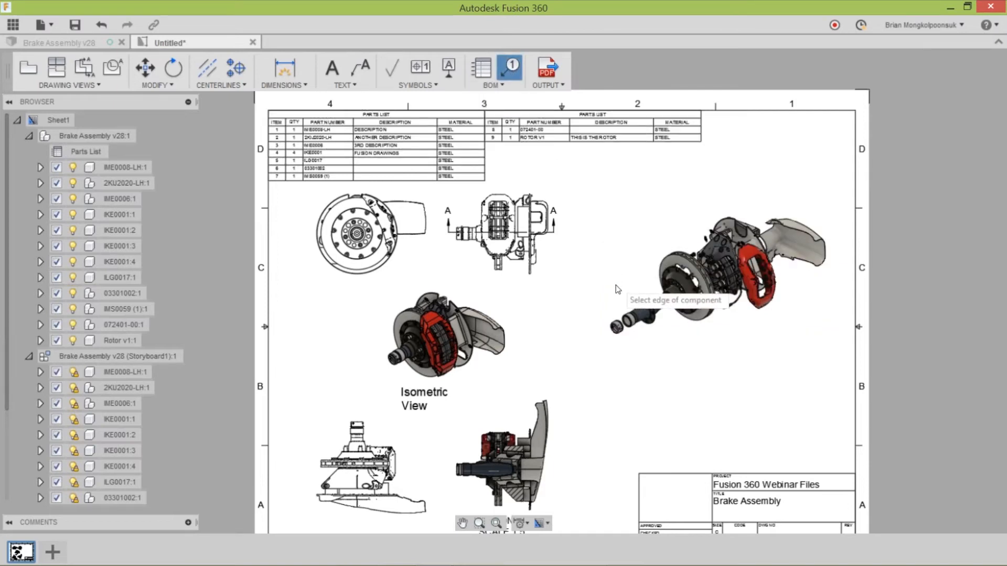
{"action": "left_click", "coordinate": [626, 318]}
{"action": "left_click", "coordinate": [603, 258]}
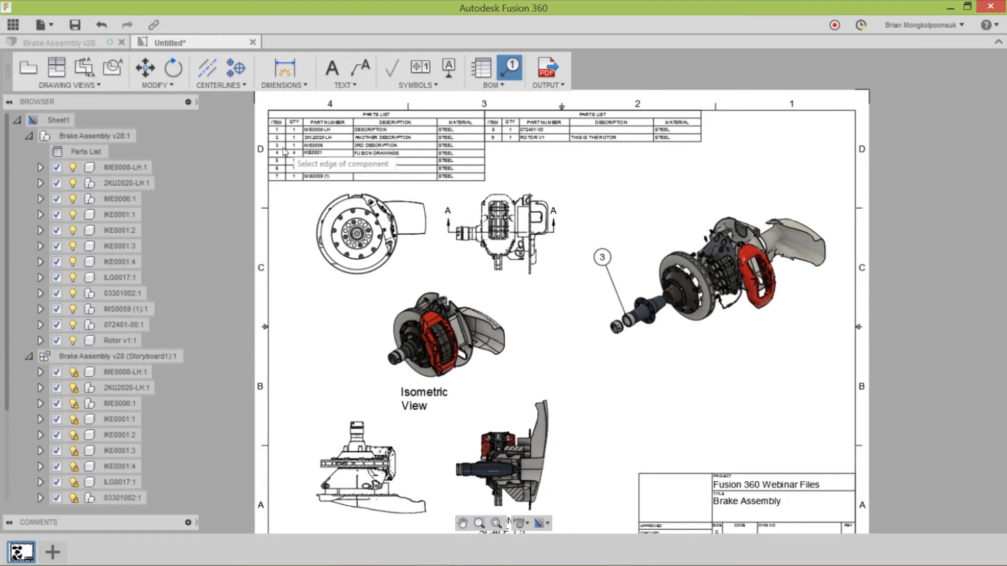
{"action": "scroll", "coordinate": [282, 151], "scroll_direction": "up", "scroll_amount": 1}
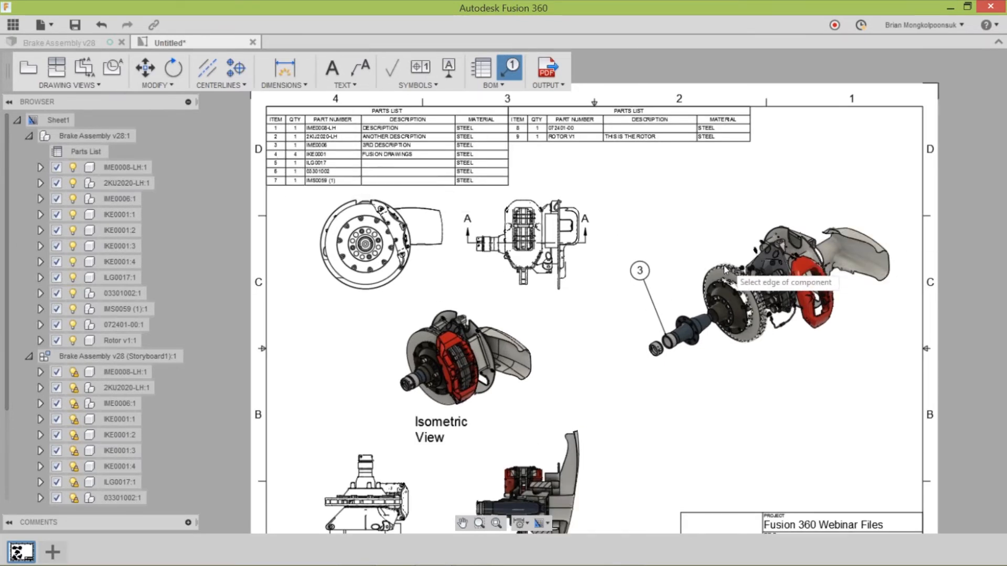
{"action": "left_click", "coordinate": [700, 306]}
{"action": "left_click", "coordinate": [686, 215]}
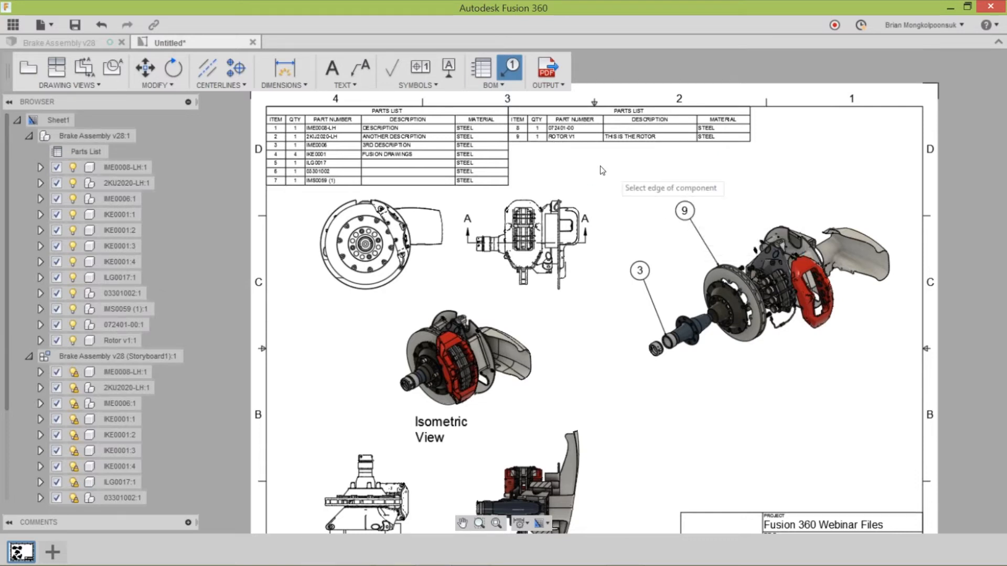
Step: Balloon the curved shield above the exploded view and the red caliper below it, then finish the Balloon command
{"action": "left_click", "coordinate": [851, 236]}
{"action": "left_click", "coordinate": [852, 187]}
{"action": "left_click", "coordinate": [828, 323]}
{"action": "left_click", "coordinate": [858, 360]}
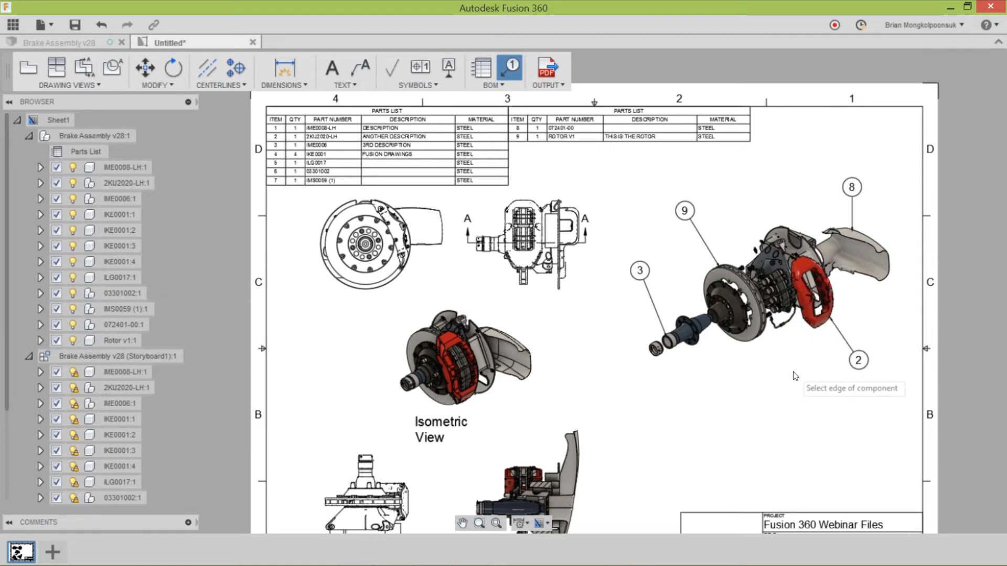
{"action": "key", "text": "Escape"}
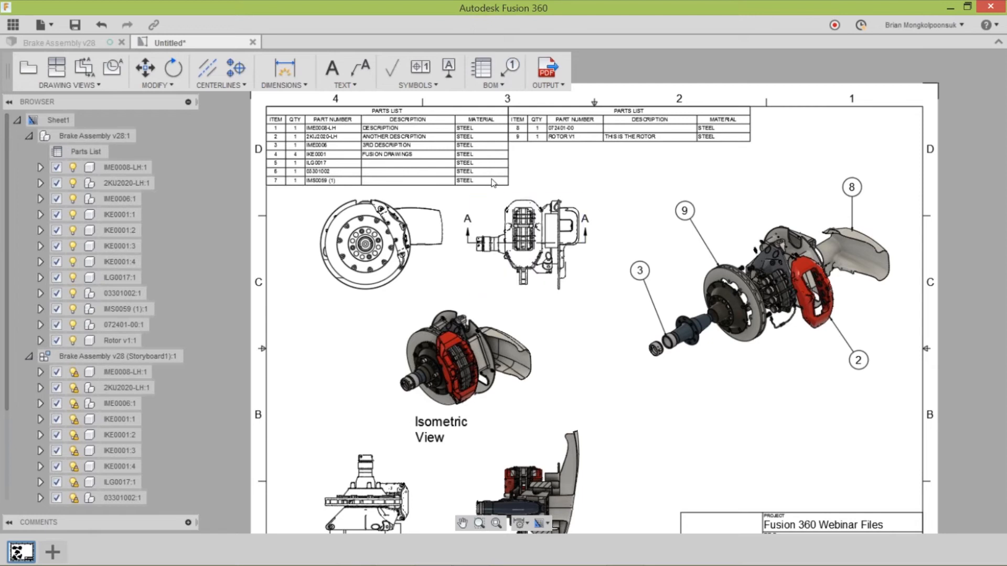
Step: Return to the Brake Assembly design and switch it to the Sculpt workspace
{"action": "scroll", "coordinate": [461, 131], "scroll_direction": "up", "scroll_amount": 3}
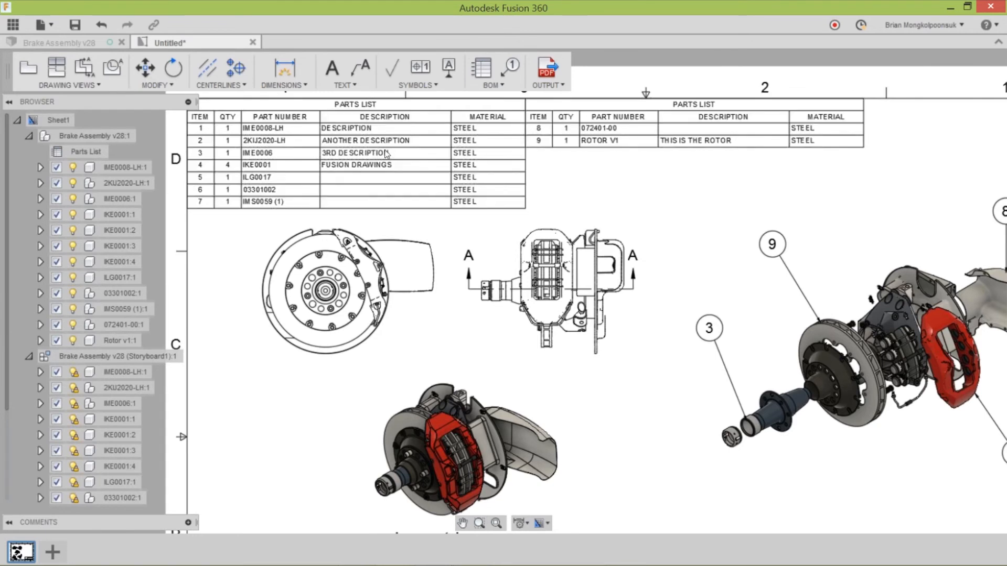
{"action": "left_click", "coordinate": [78, 42]}
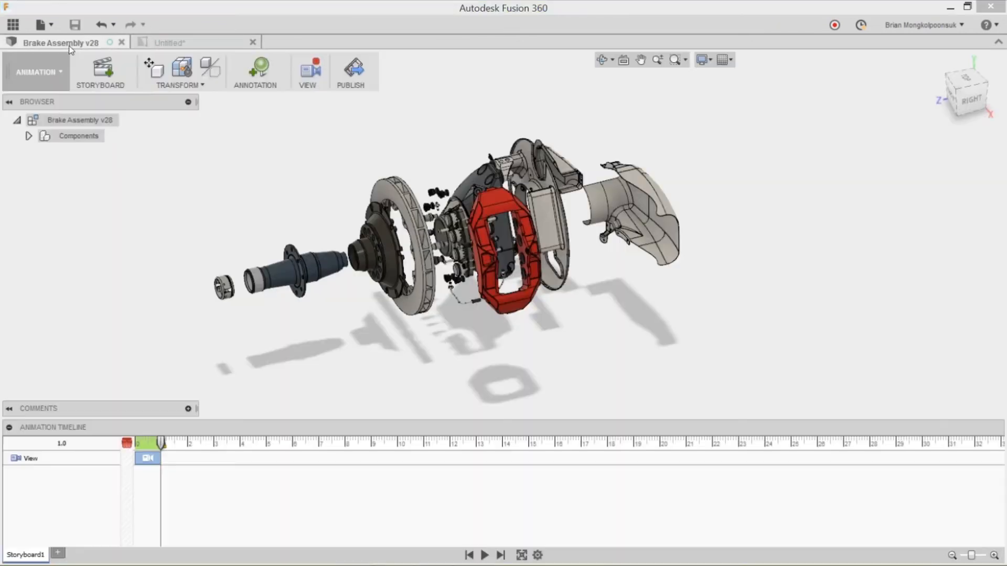
{"action": "left_click", "coordinate": [46, 64]}
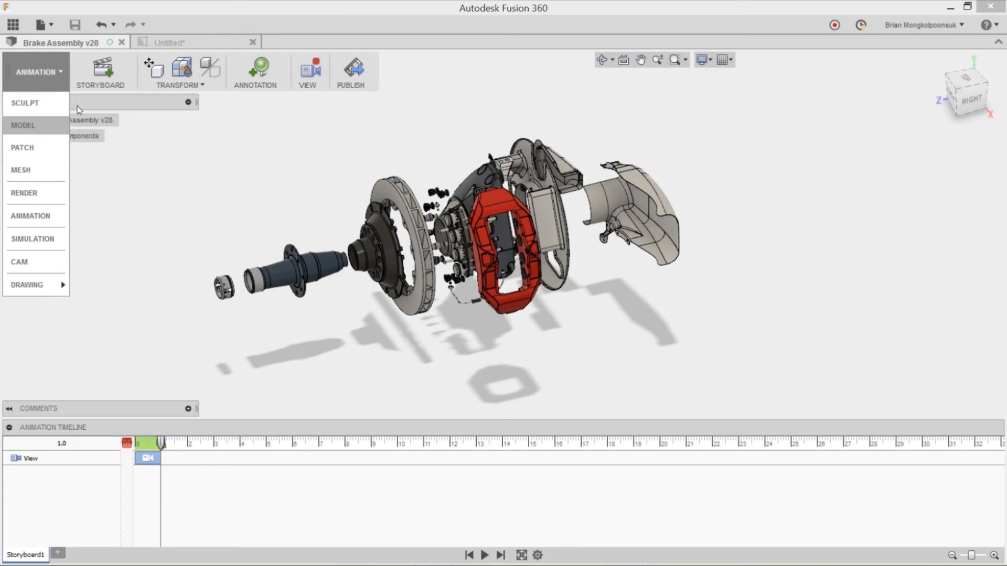
{"action": "left_click", "coordinate": [24, 103]}
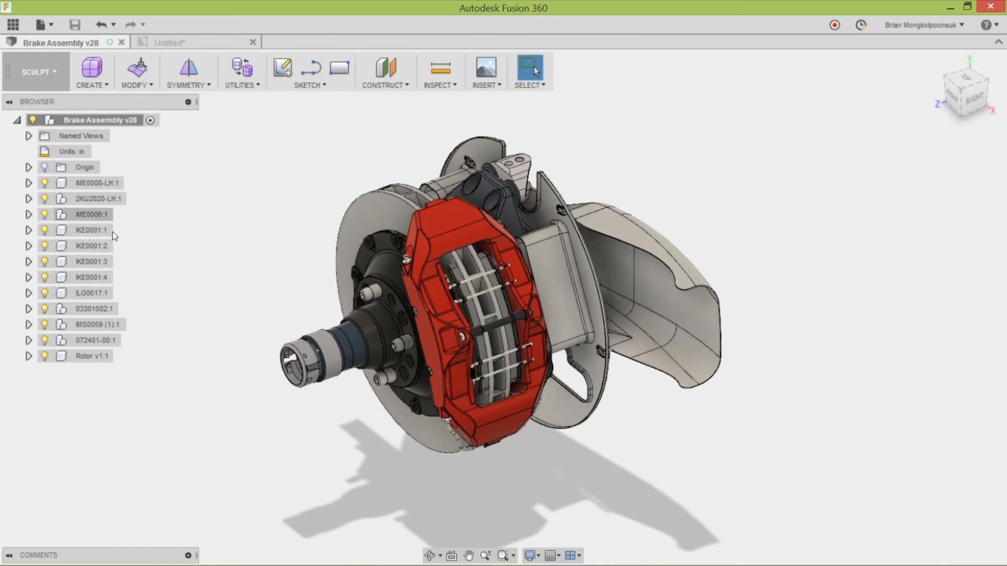
Step: Open the properties of the Rotor v1:1 component to examine its part number, name, description and material
{"action": "left_click", "coordinate": [83, 357]}
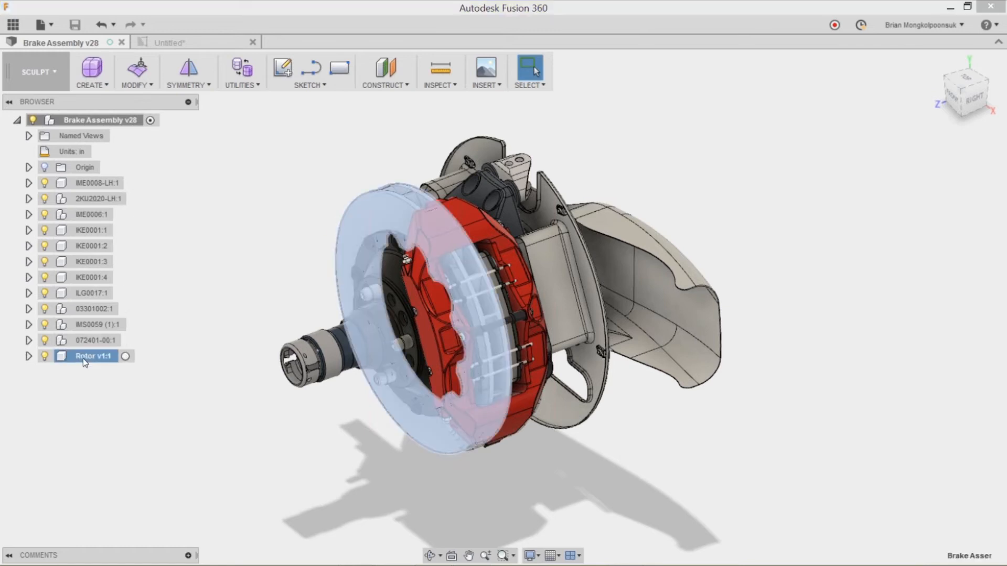
{"action": "right_click", "coordinate": [82, 358]}
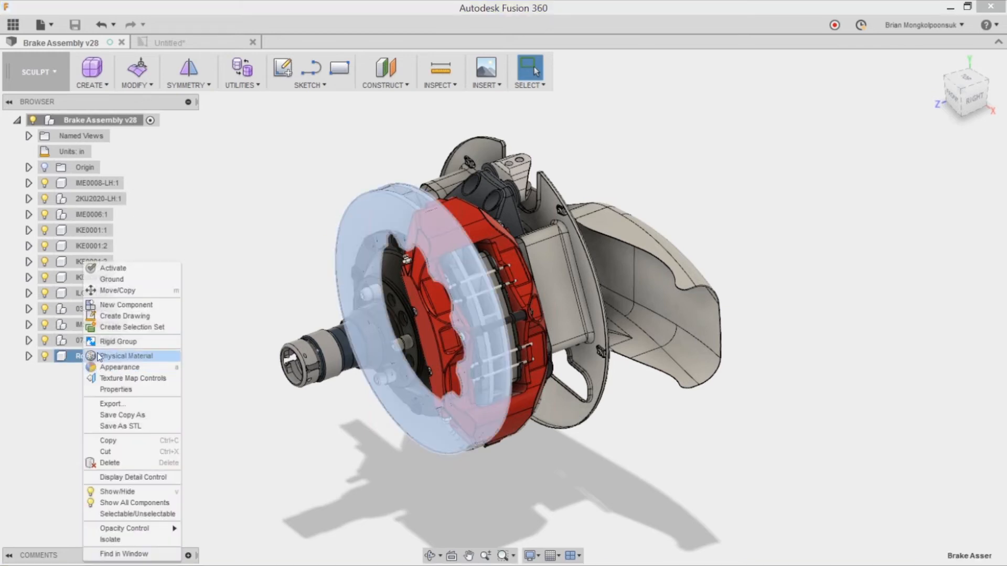
{"action": "left_click", "coordinate": [115, 389]}
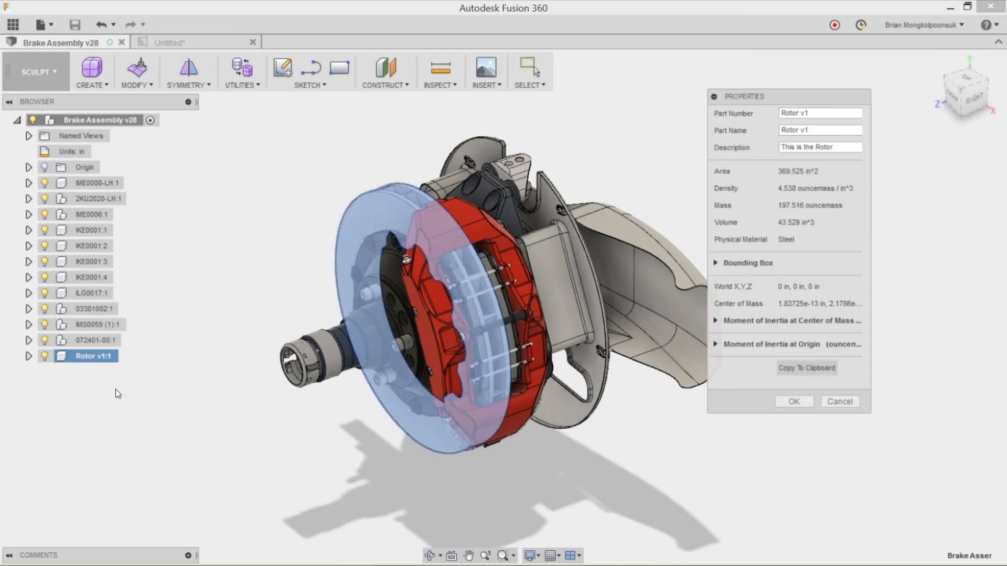
Step: Examine the rotor's description, dismiss its properties without changes and return to the Untitled drawing
{"action": "left_click_drag", "start_coordinate": [852, 147], "coordinate": [768, 147]}
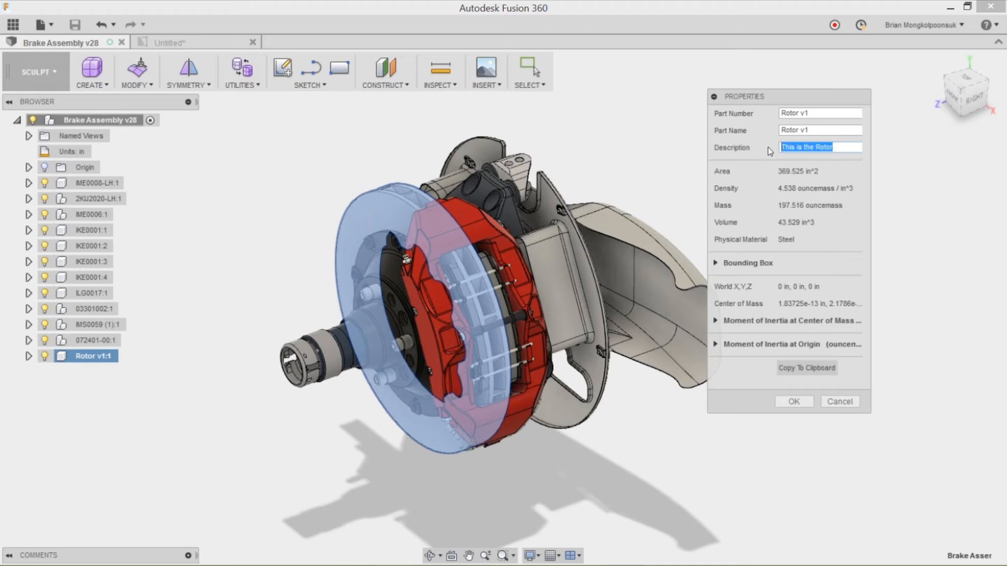
{"action": "left_click", "coordinate": [841, 402]}
{"action": "left_click", "coordinate": [207, 44]}
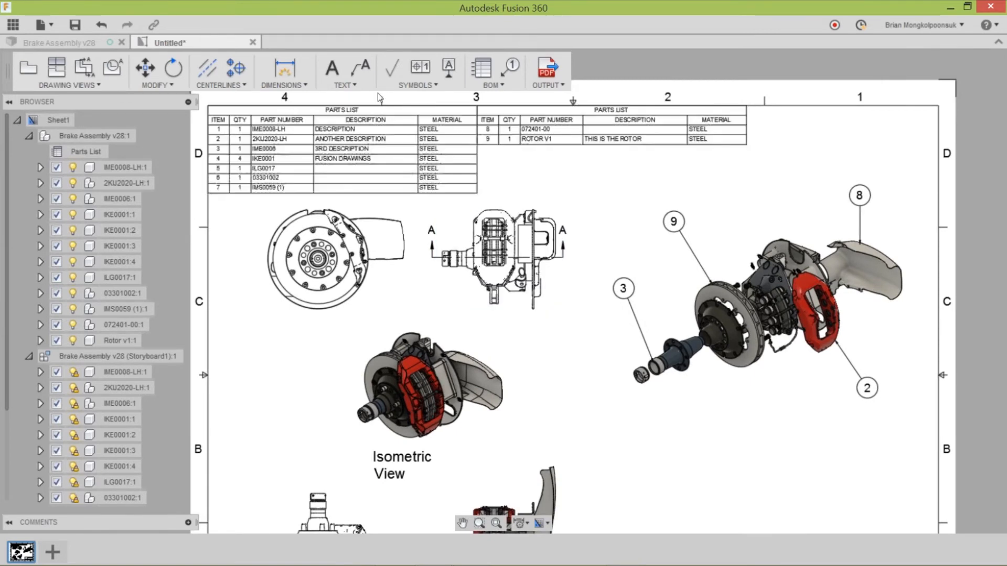
{"action": "left_click", "coordinate": [422, 87]}
{"action": "left_click", "coordinate": [343, 86]}
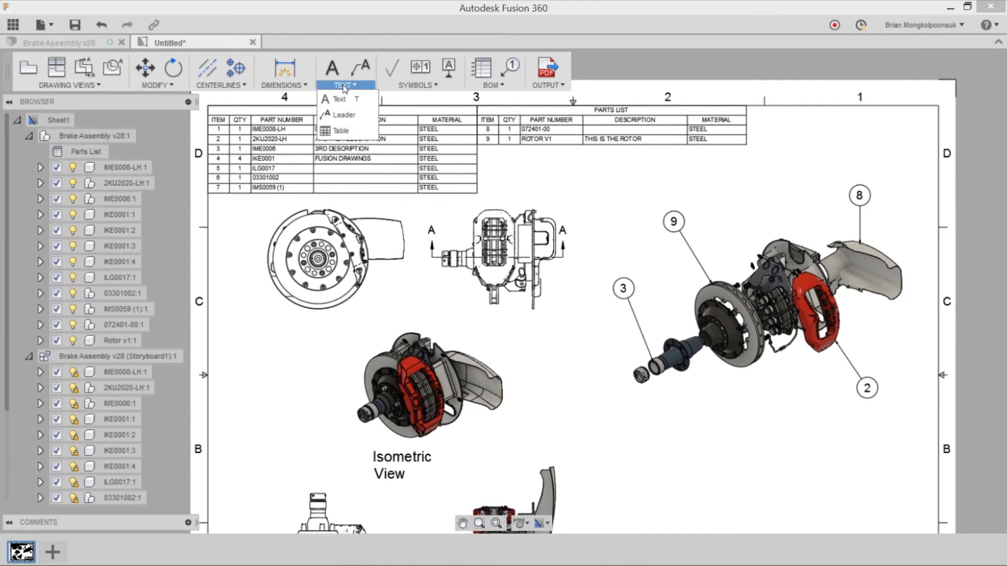
{"action": "left_click", "coordinate": [340, 131]}
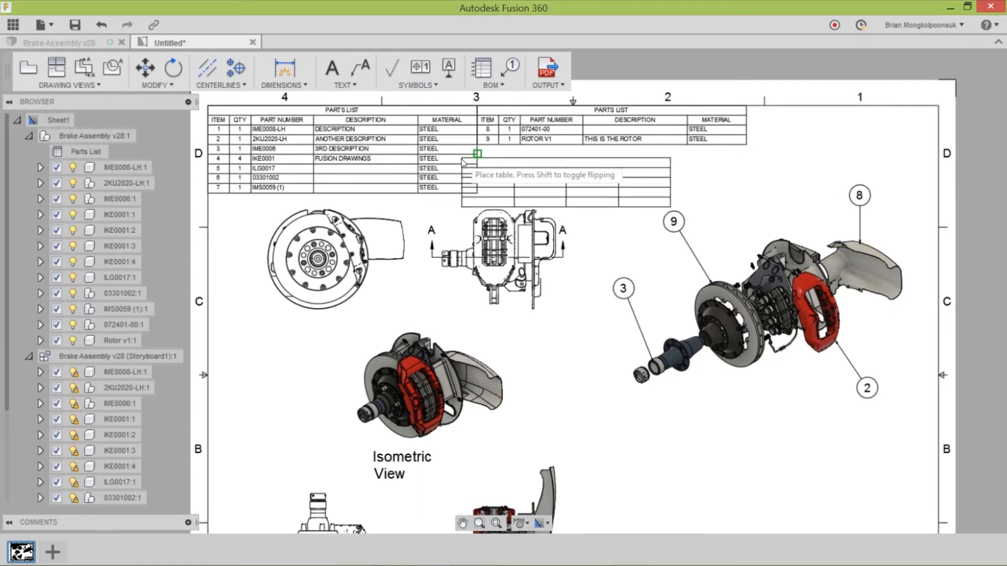
{"action": "key", "text": "Escape"}
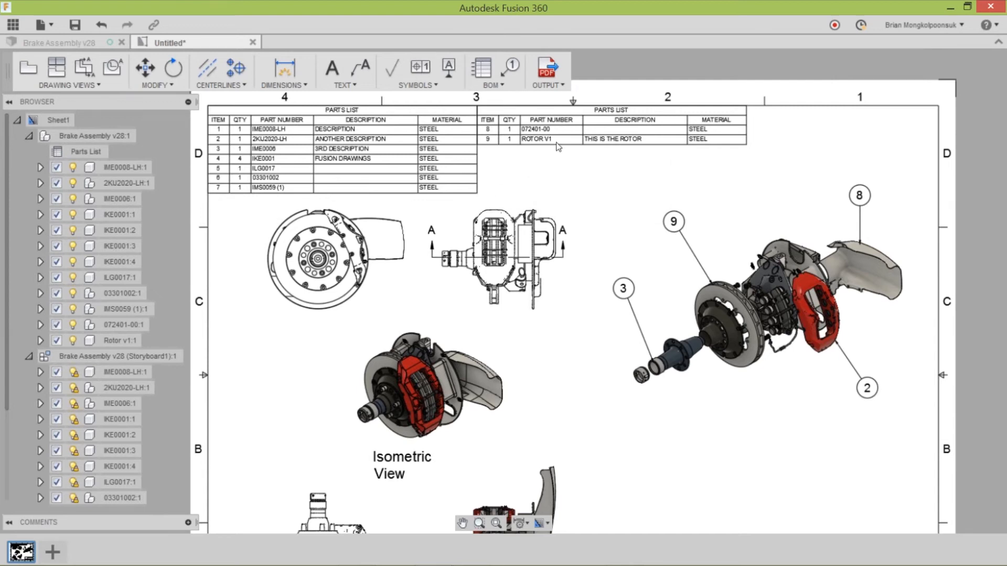
Step: Edit the title block and insert the KETIV image as its logo, anchored at the empty logo cell's lower-left corner
{"action": "scroll", "coordinate": [619, 240], "scroll_direction": "down", "scroll_amount": 2}
{"action": "scroll", "coordinate": [641, 155], "scroll_direction": "down", "scroll_amount": 3}
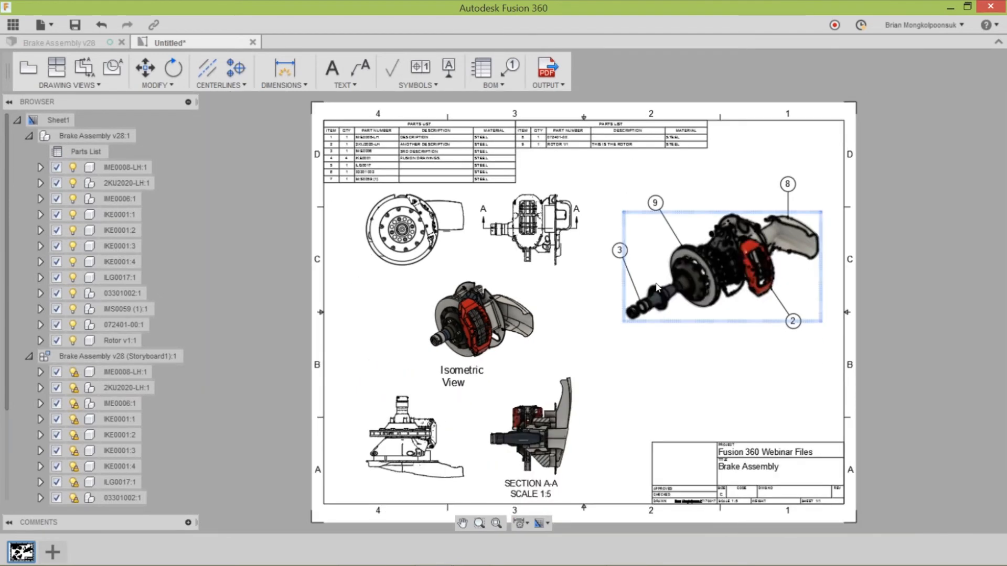
{"action": "scroll", "coordinate": [657, 287], "scroll_direction": "up", "scroll_amount": 2}
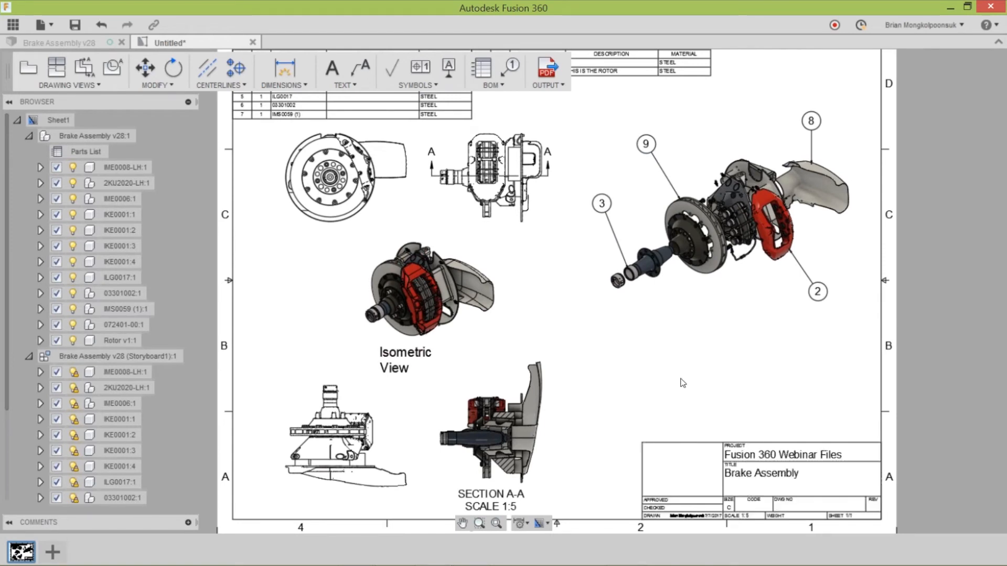
{"action": "double_click", "coordinate": [746, 460]}
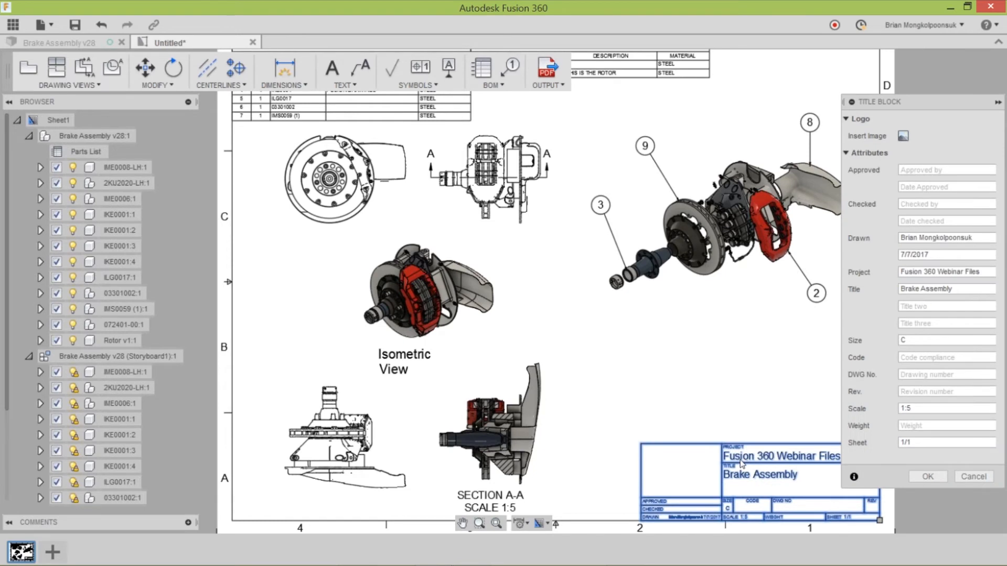
{"action": "left_click_drag", "start_coordinate": [936, 101], "coordinate": [844, 79]}
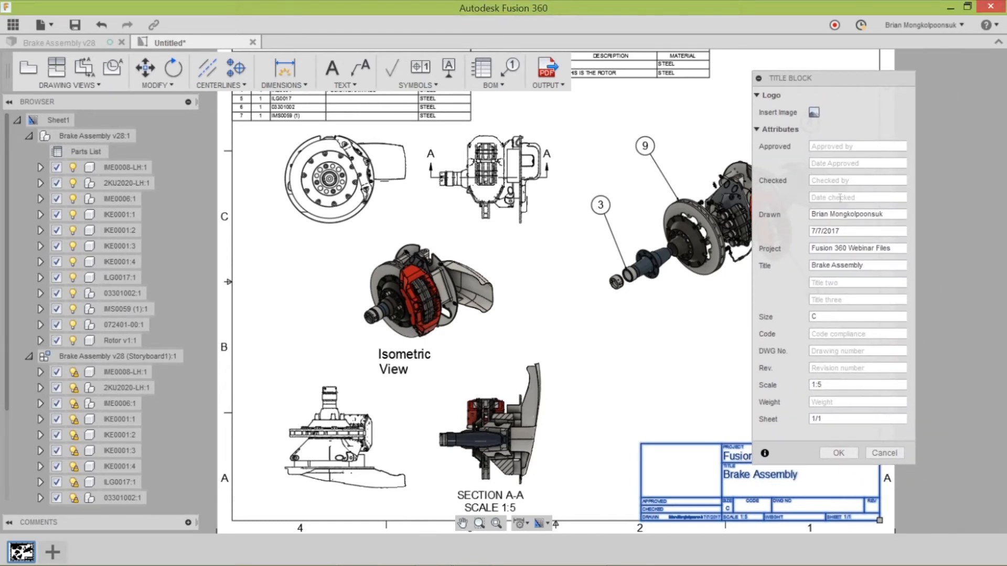
{"action": "left_click", "coordinate": [812, 112]}
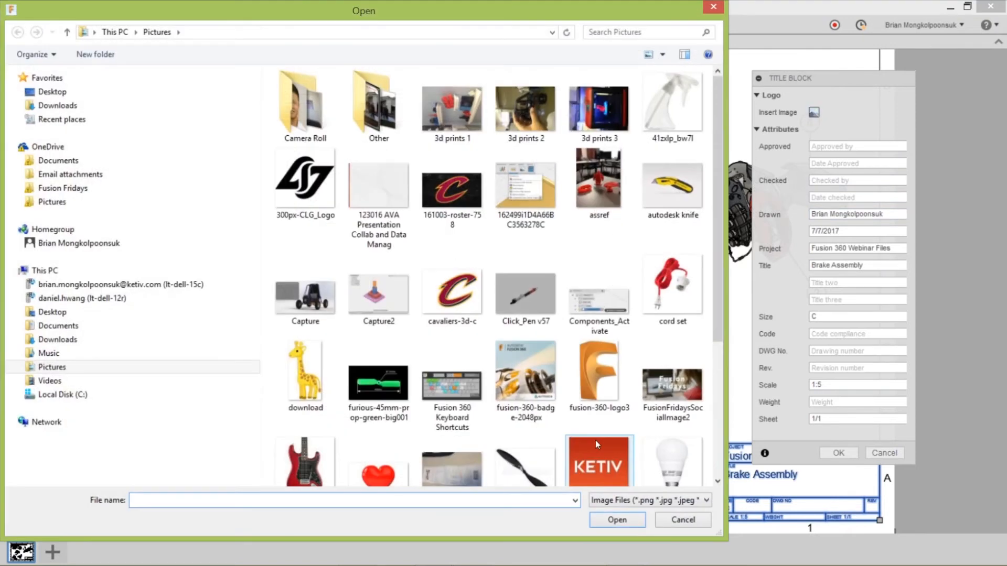
{"action": "double_click", "coordinate": [596, 440]}
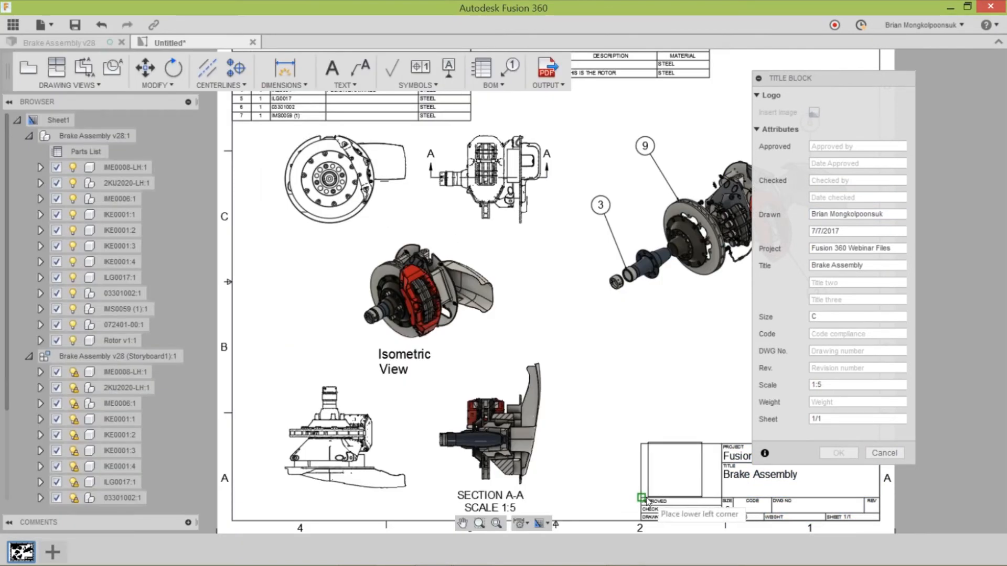
{"action": "left_click", "coordinate": [641, 498]}
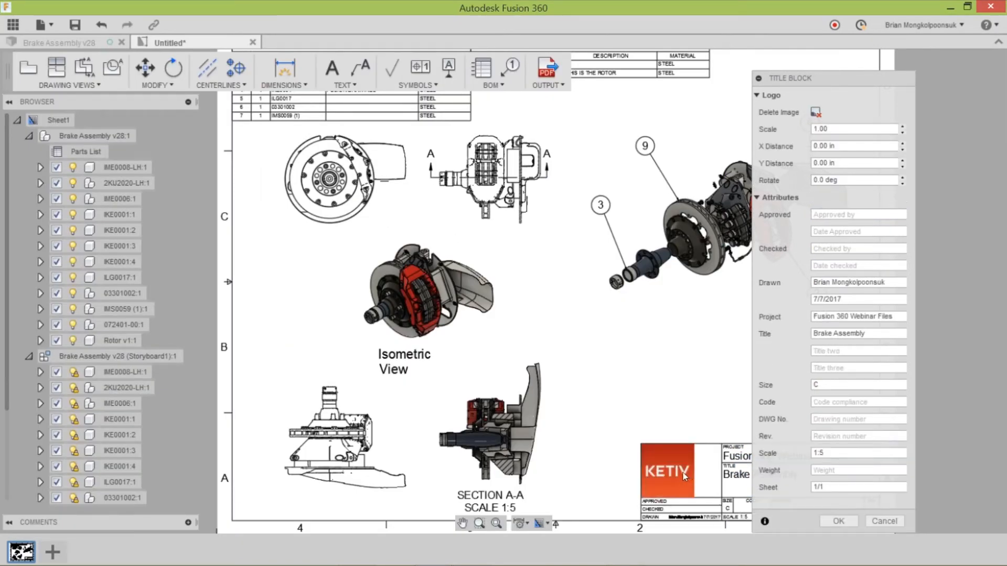
Step: Set the logo's X distance to 0.45 in to centre it in the title block cell
{"action": "left_click", "coordinate": [903, 145]}
{"action": "left_click", "coordinate": [903, 144]}
{"action": "left_click", "coordinate": [903, 145]}
{"action": "left_click", "coordinate": [903, 144]}
{"action": "left_click", "coordinate": [903, 145]}
{"action": "left_click", "coordinate": [903, 145]}
{"action": "left_click", "coordinate": [903, 146]}
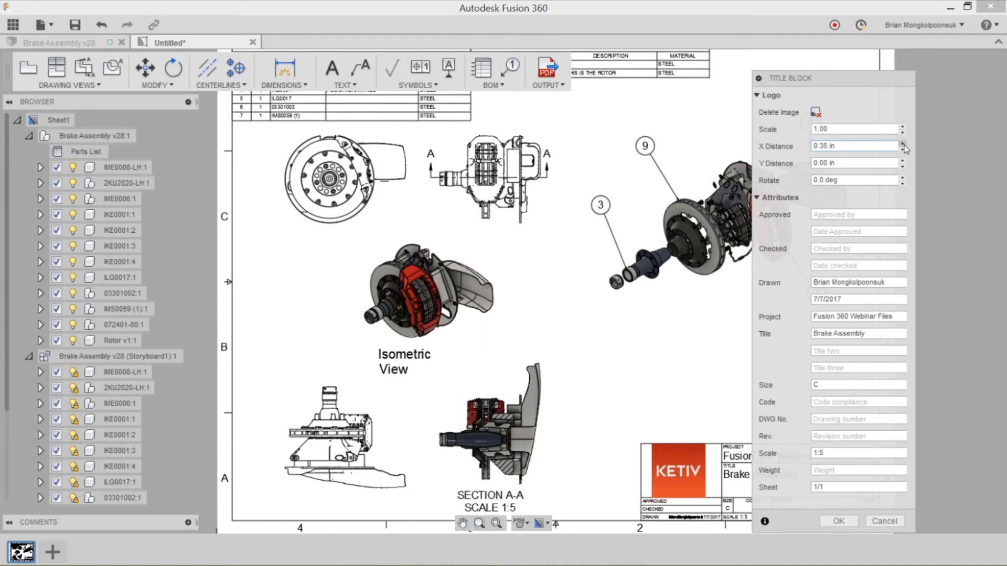
{"action": "left_click", "coordinate": [903, 146]}
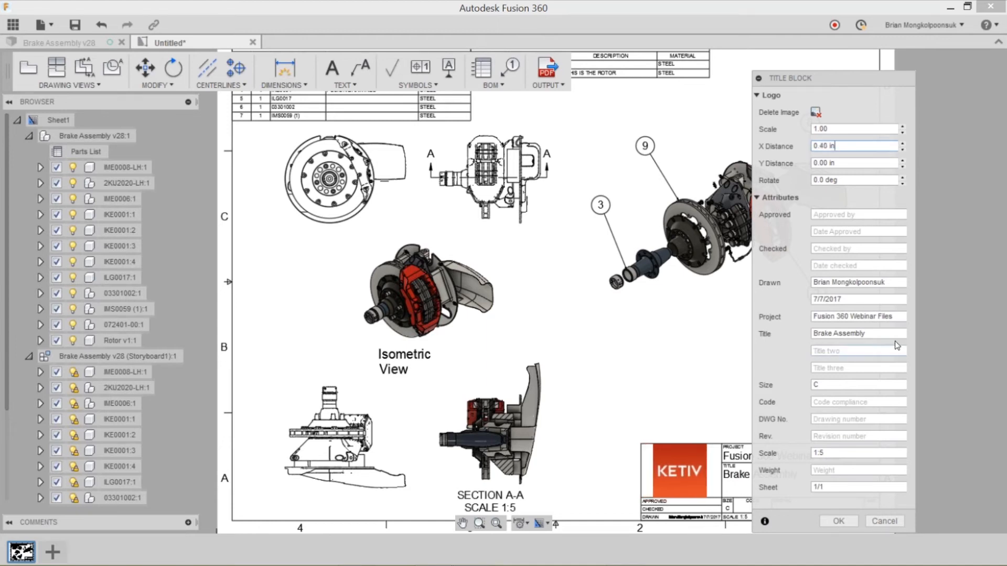
{"action": "left_click", "coordinate": [903, 144]}
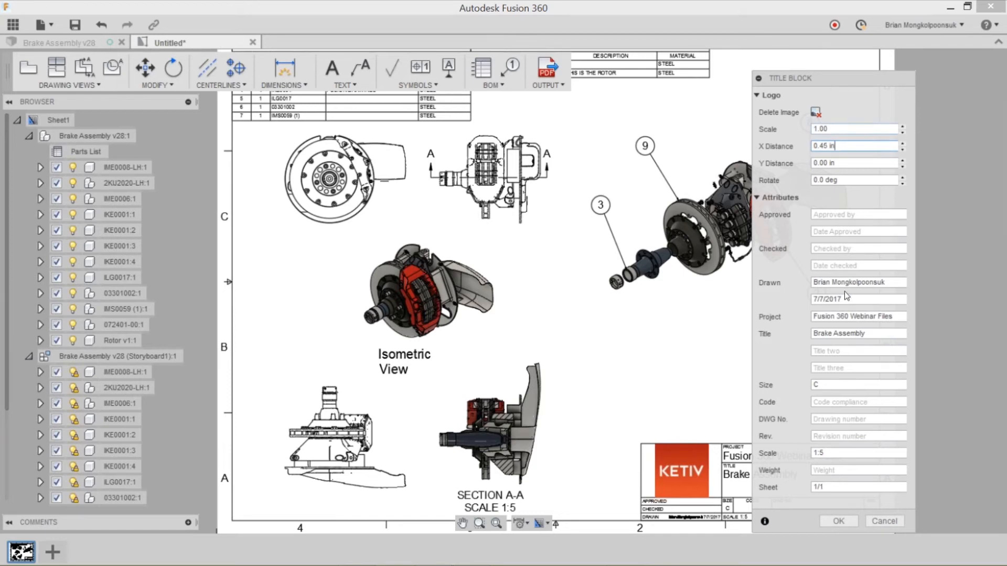
Step: Enter the approver's name, drawing number 234324 and revision 4 in the title block, and apply the changes
{"action": "left_click", "coordinate": [848, 215]}
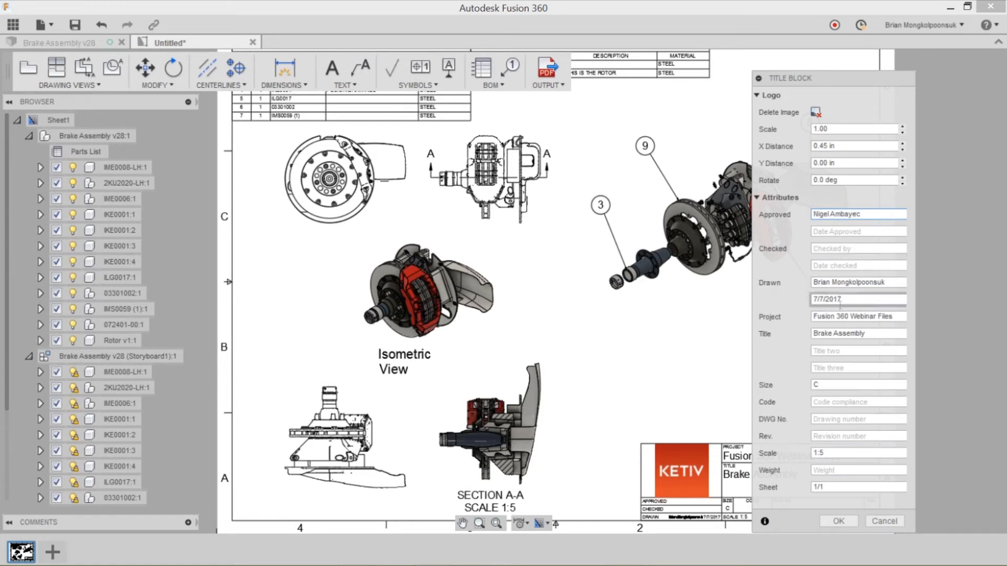
{"action": "left_click", "coordinate": [838, 420]}
{"action": "type", "text": "234324"}
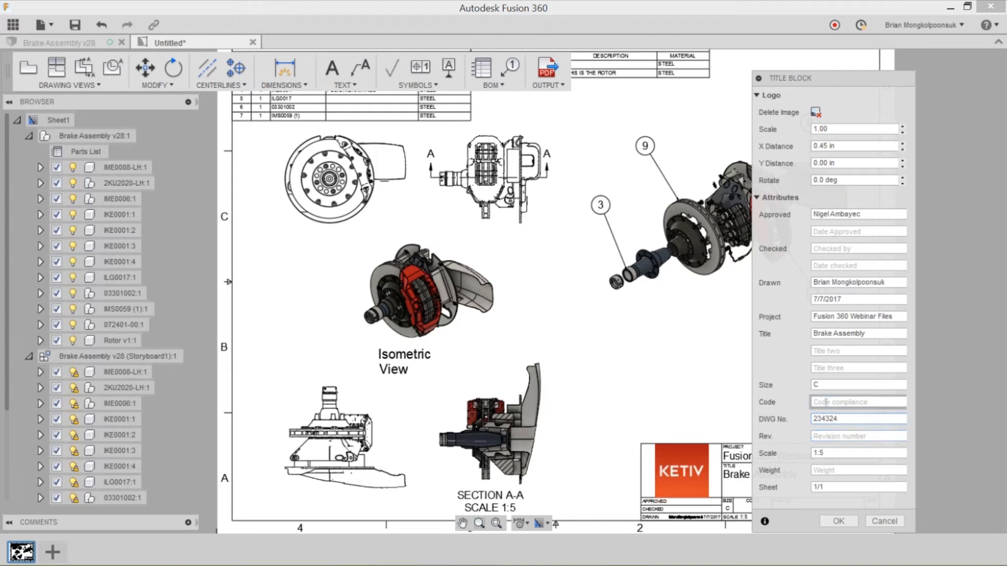
{"action": "left_click", "coordinate": [833, 436]}
{"action": "type", "text": "4"}
{"action": "left_click", "coordinate": [838, 521]}
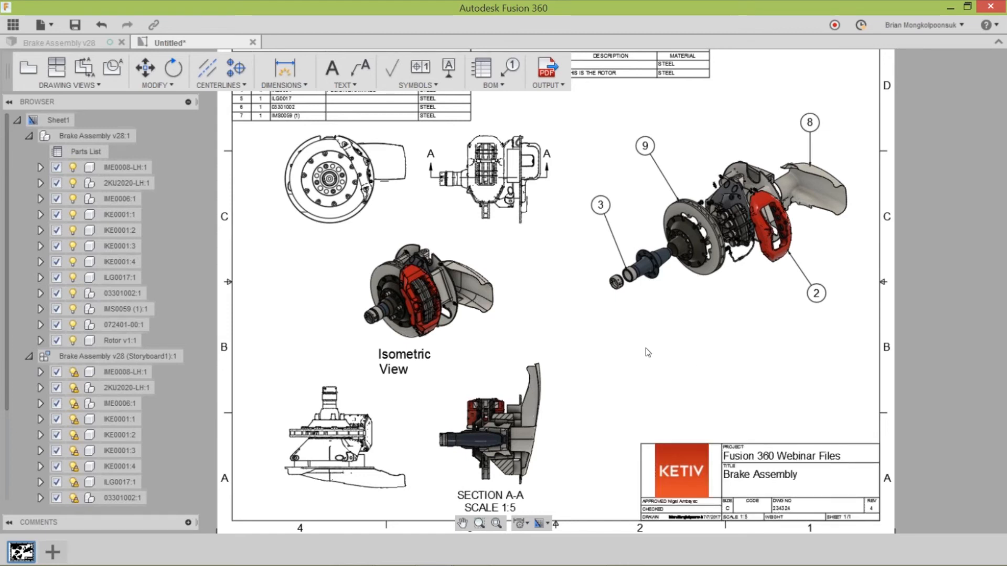
{"action": "scroll", "coordinate": [648, 357], "scroll_direction": "down", "scroll_amount": 2}
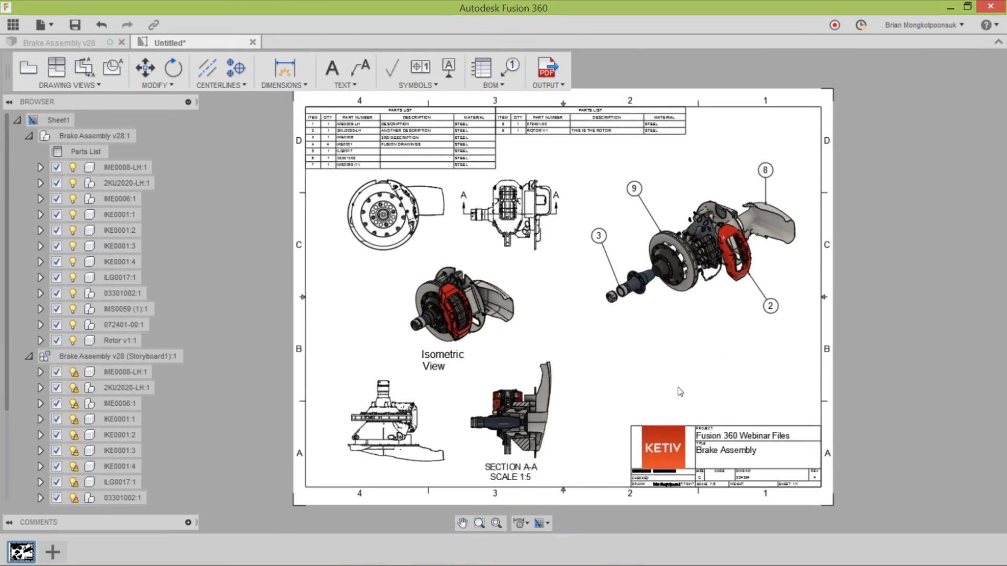
{"action": "left_click", "coordinate": [547, 523]}
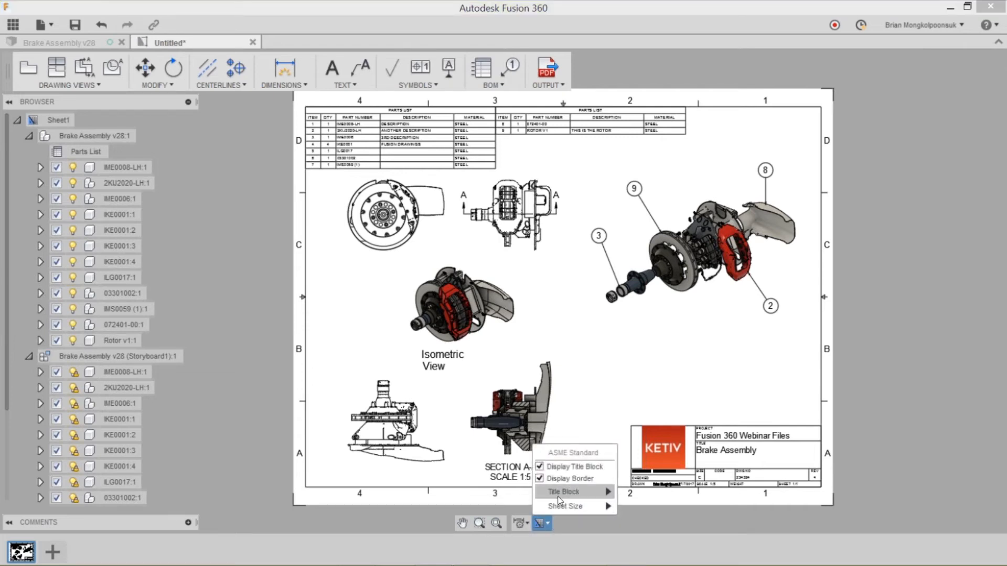
{"action": "mouse_move", "coordinate": [561, 498]}
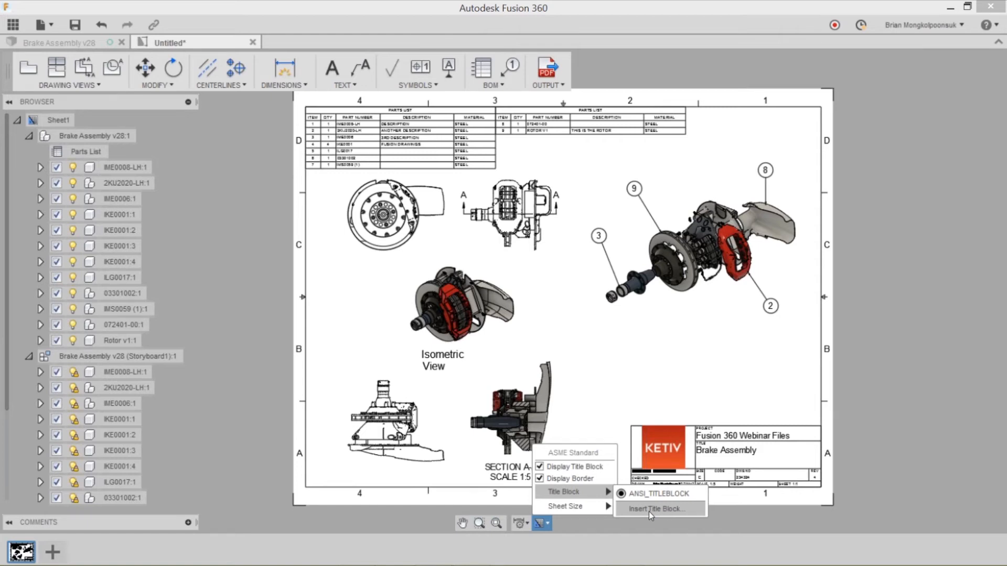
{"action": "left_click", "coordinate": [604, 396]}
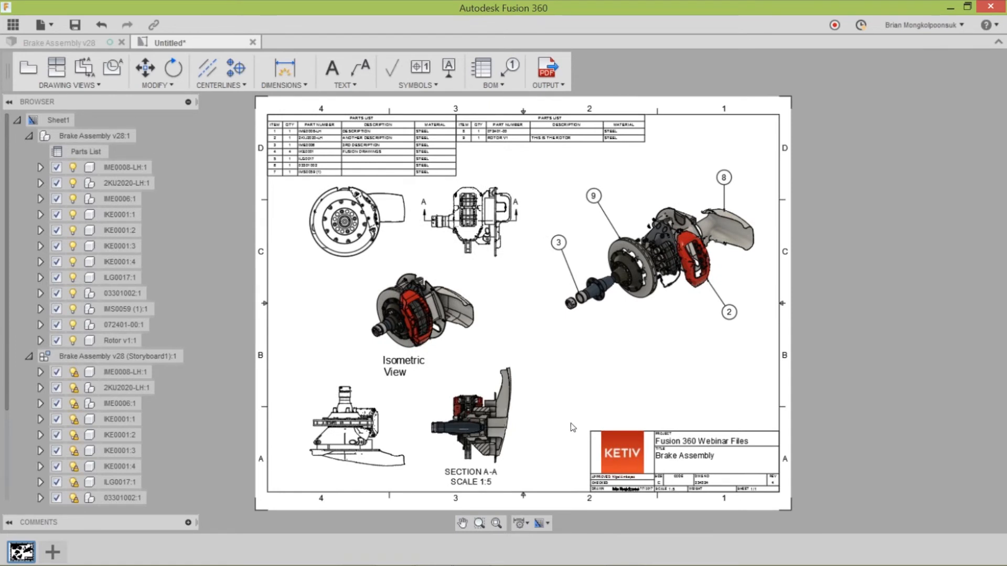
Step: Return to the Brake Assembly design, deselect the rotor and switch to the Model workspace
{"action": "left_click", "coordinate": [70, 42]}
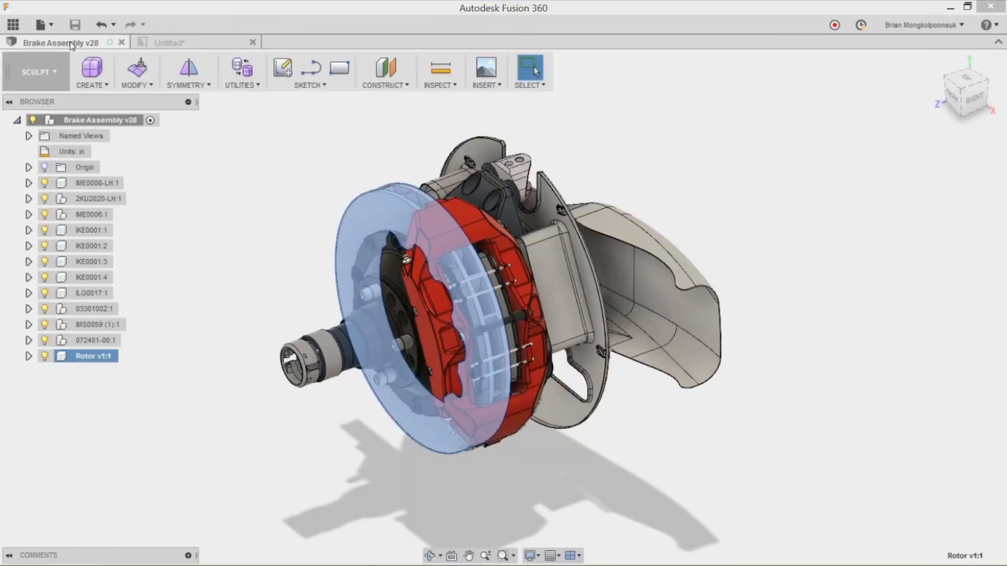
{"action": "left_click", "coordinate": [221, 183]}
{"action": "left_click", "coordinate": [36, 73]}
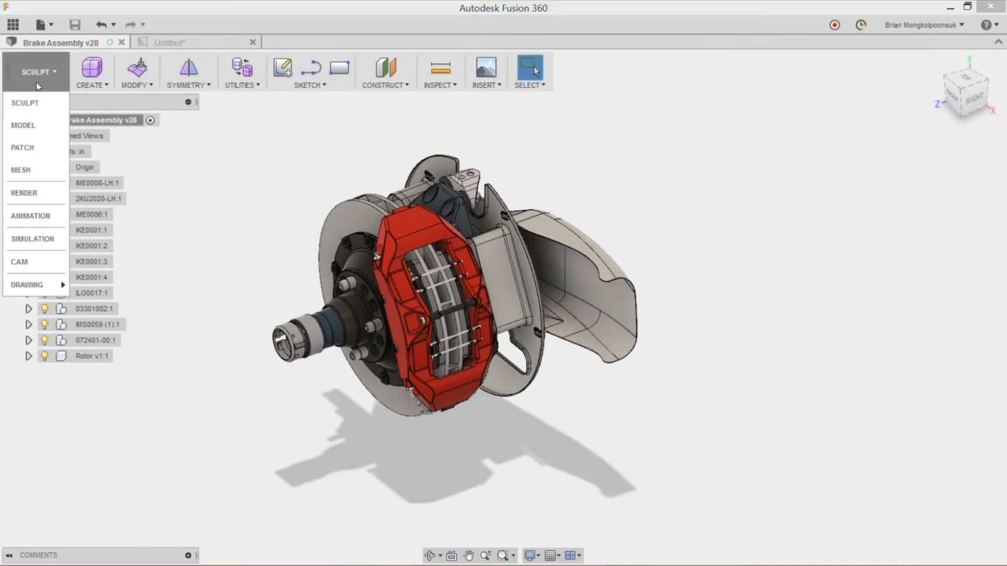
{"action": "left_click", "coordinate": [37, 126]}
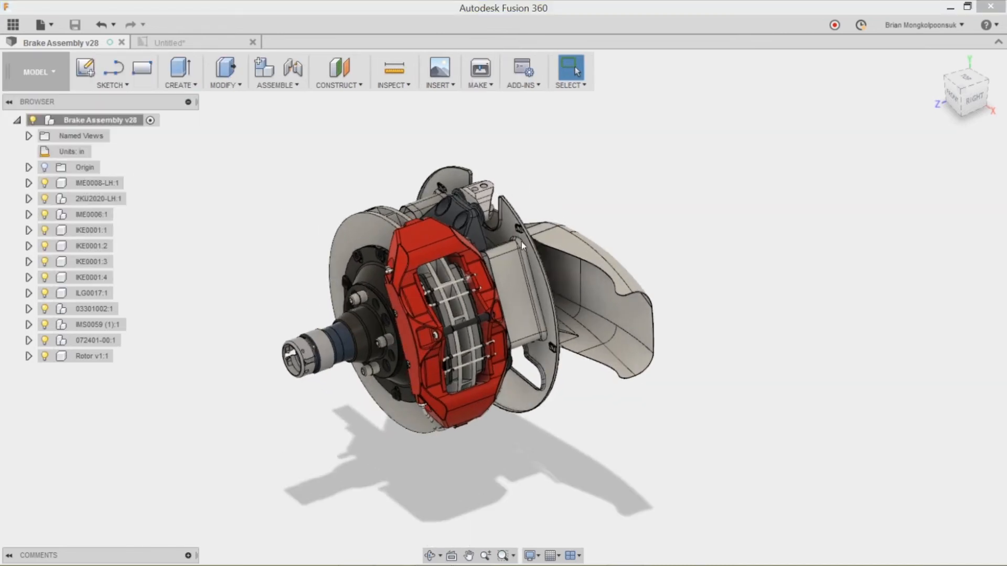
{"action": "scroll", "coordinate": [481, 194], "scroll_direction": "up", "scroll_amount": 2}
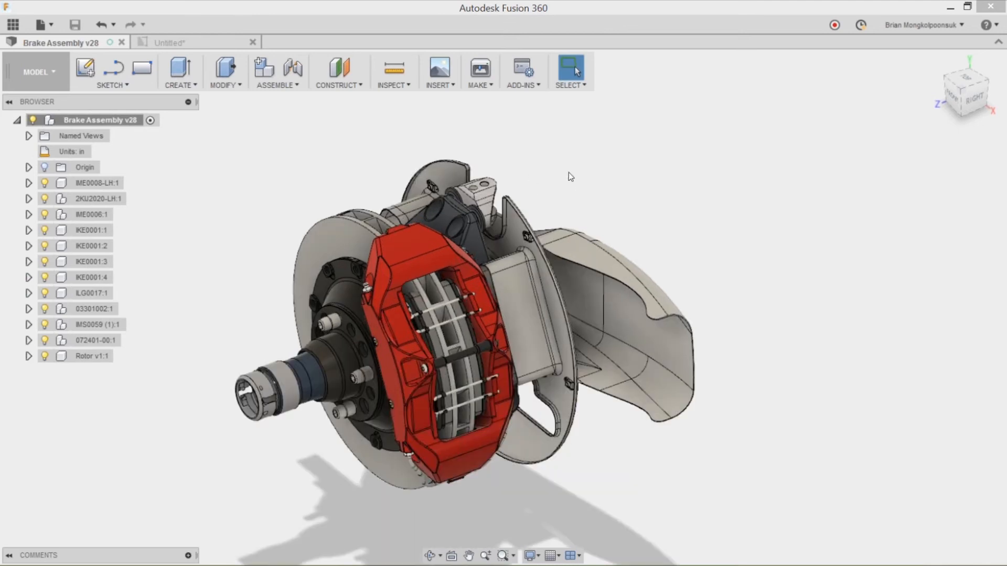
{"action": "scroll", "coordinate": [571, 177], "scroll_direction": "down", "scroll_amount": 1}
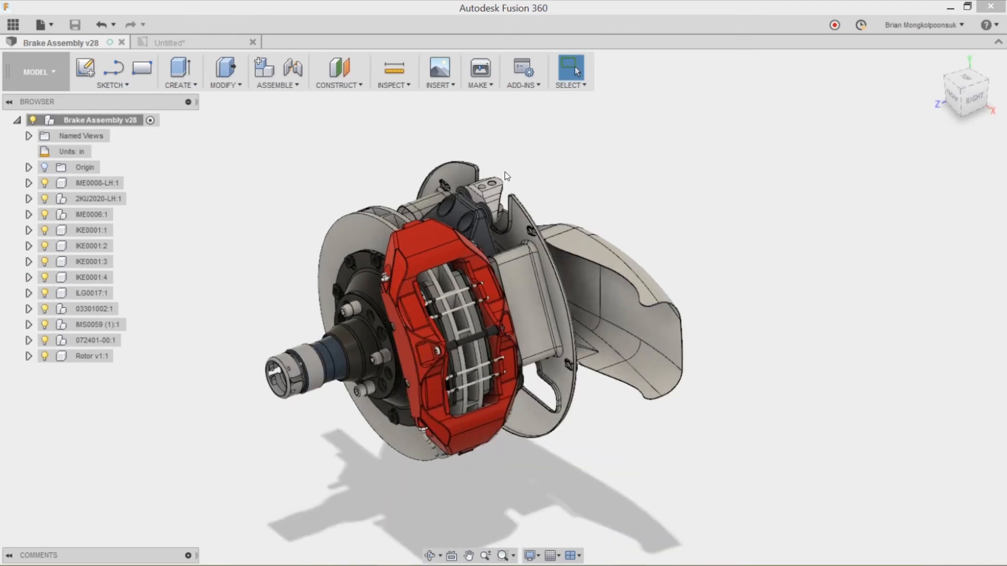
Step: Start a new drawing from the design with Full Assembly off, referencing only the small grey bracket above the caliper
{"action": "left_click", "coordinate": [56, 25]}
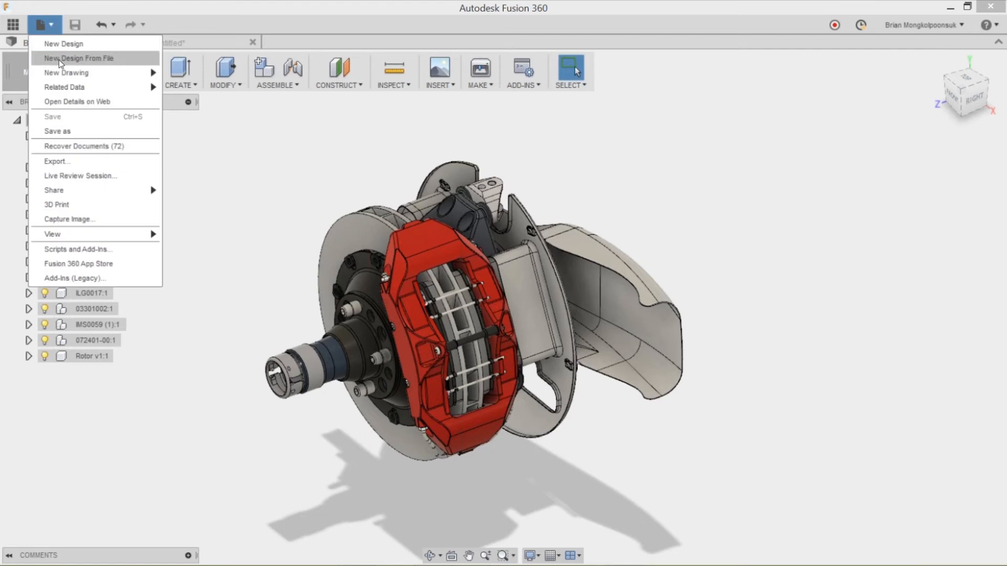
{"action": "mouse_move", "coordinate": [62, 72]}
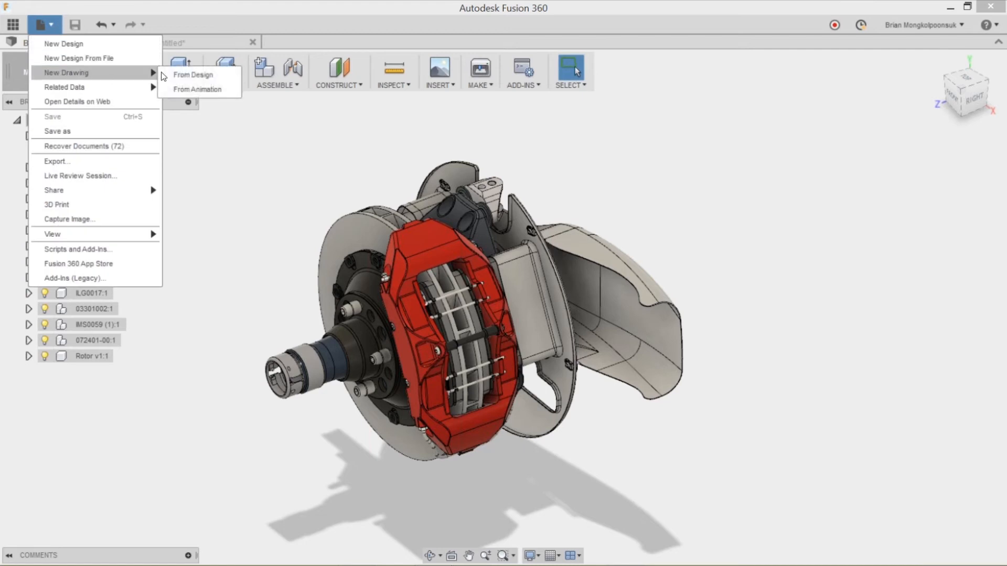
{"action": "left_click", "coordinate": [188, 75]}
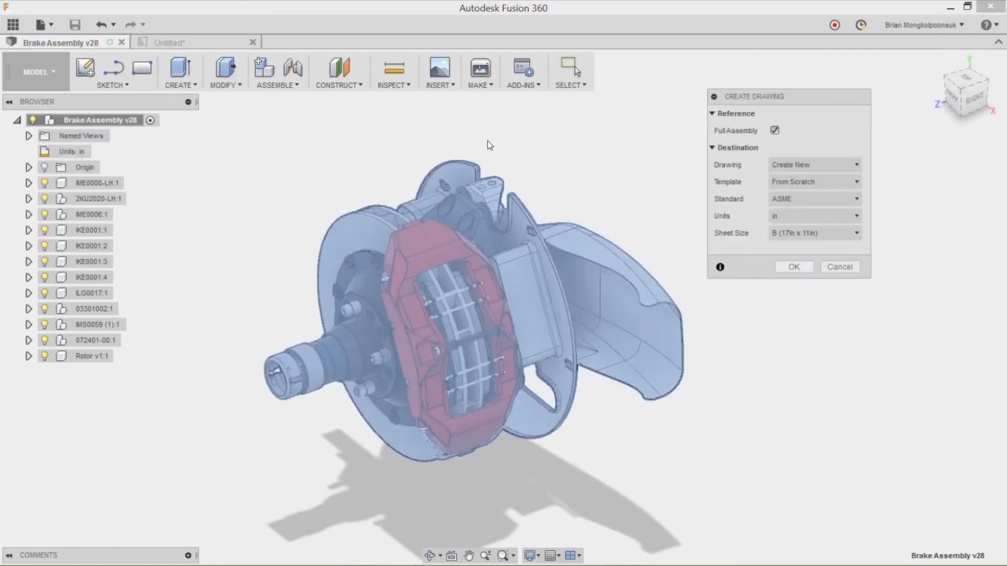
{"action": "left_click", "coordinate": [774, 130]}
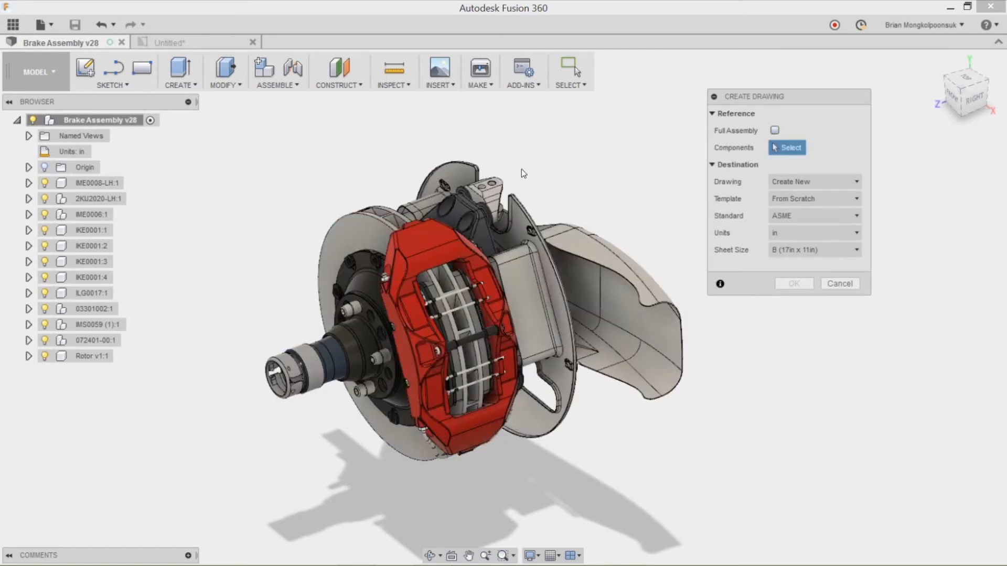
{"action": "left_click", "coordinate": [492, 189]}
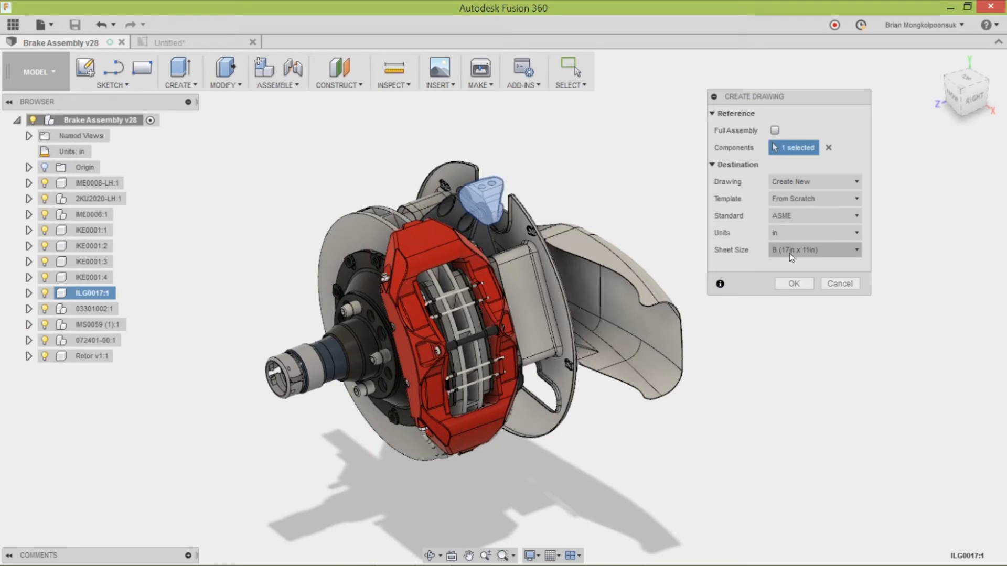
Step: Send the bracket drawing to a new sheet of the existing Untitled drawing with sheet size B (17in x 11in)
{"action": "left_click", "coordinate": [798, 185]}
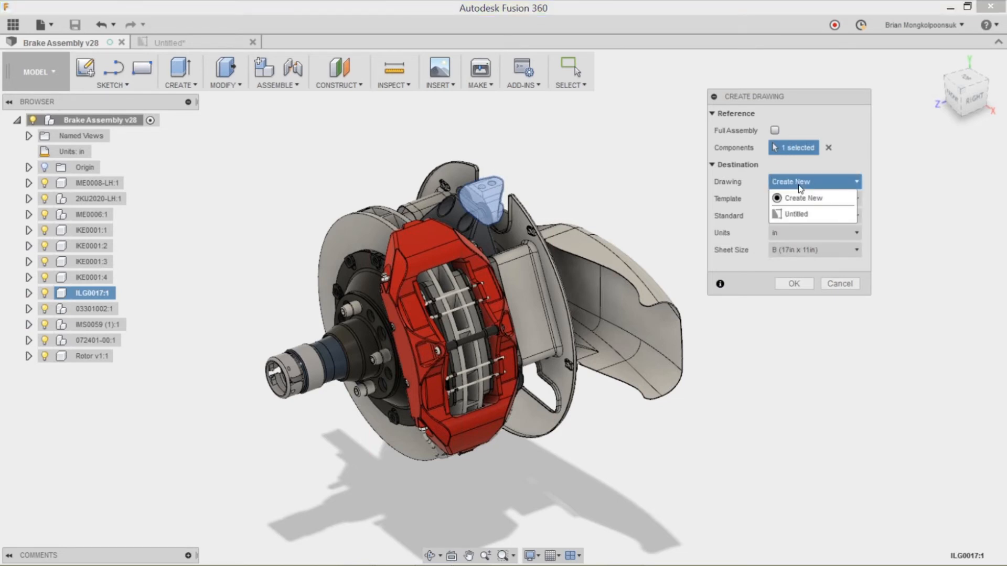
{"action": "left_click", "coordinate": [798, 214]}
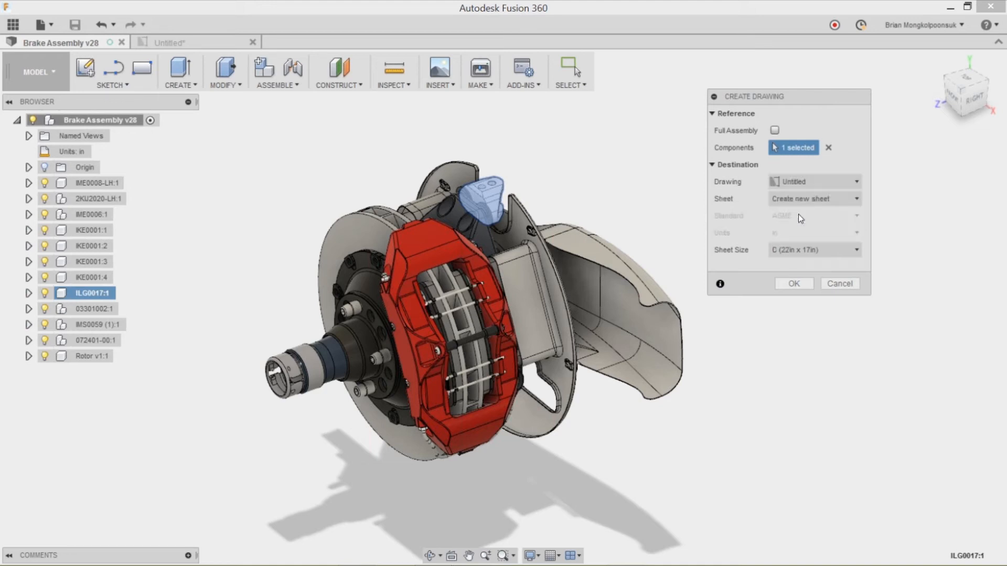
{"action": "left_click", "coordinate": [802, 200]}
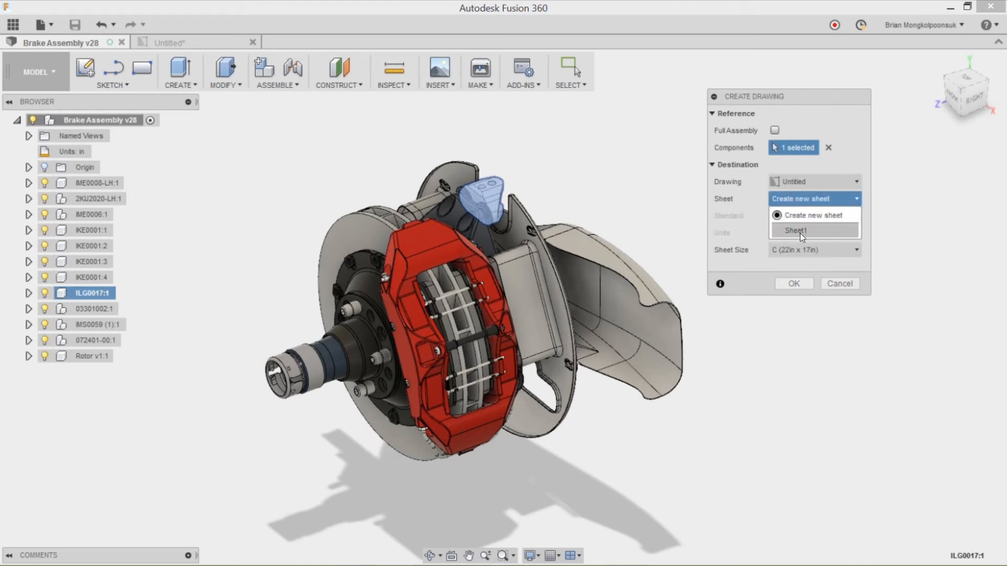
{"action": "left_click", "coordinate": [802, 215]}
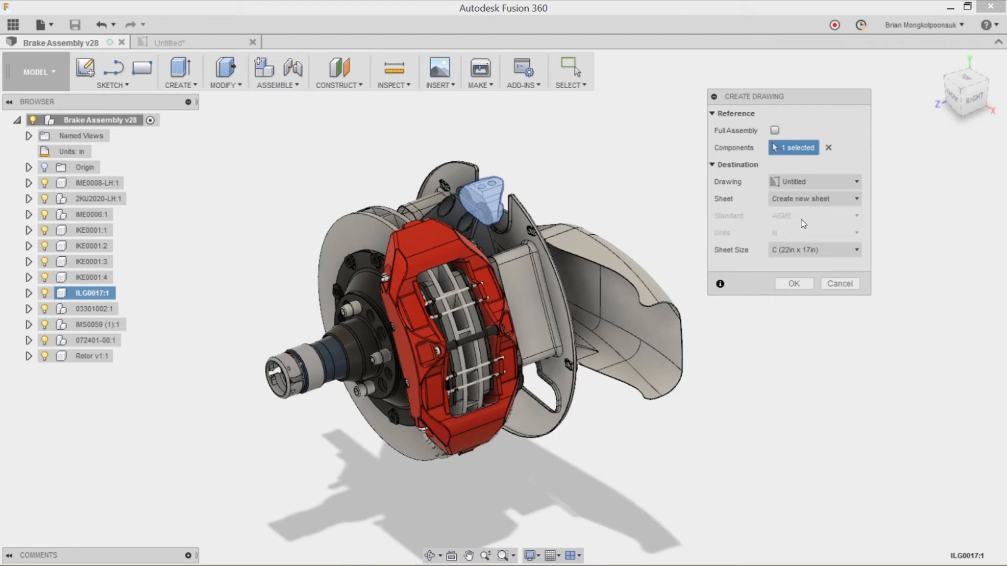
{"action": "left_click", "coordinate": [806, 260]}
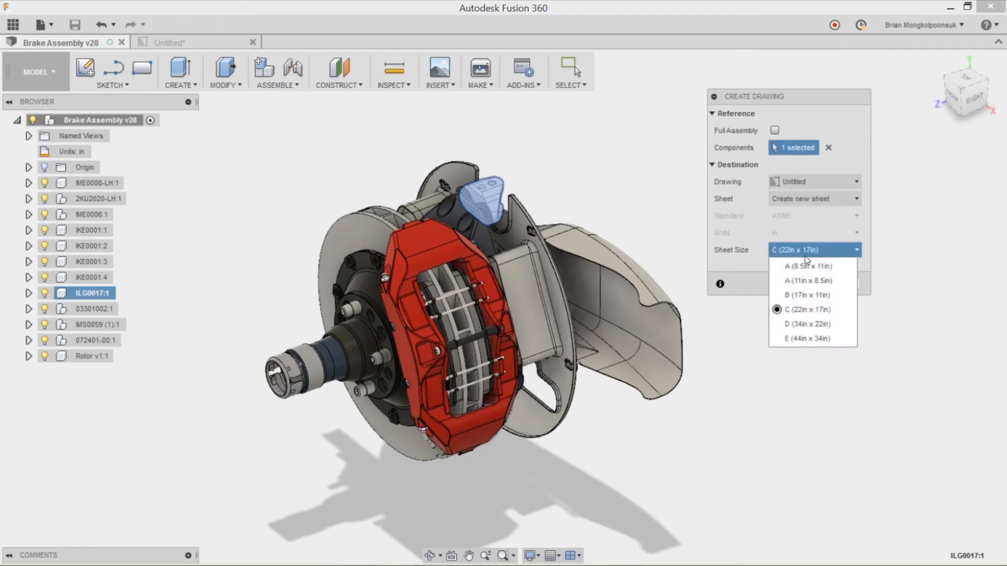
{"action": "left_click", "coordinate": [805, 296]}
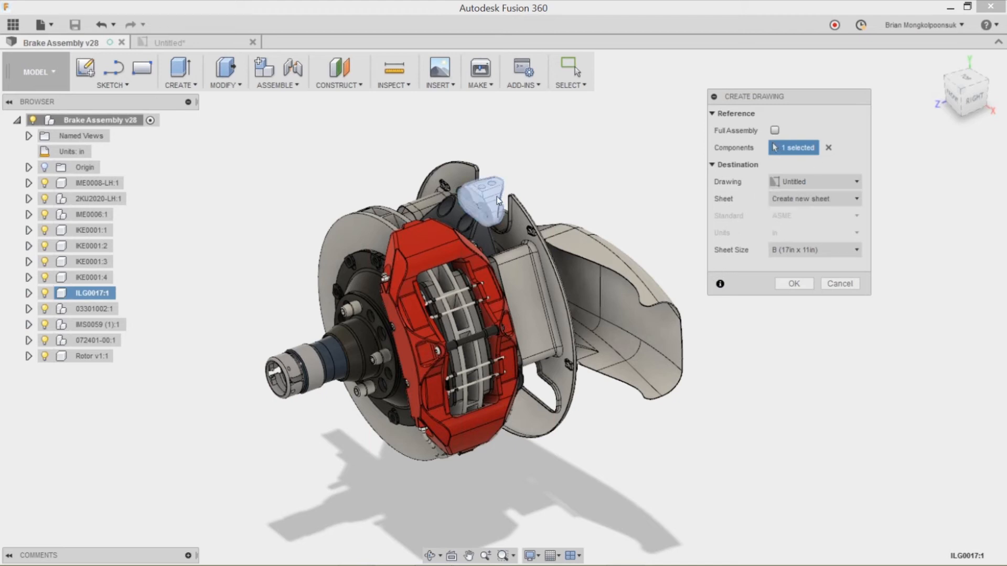
{"action": "left_click", "coordinate": [793, 284]}
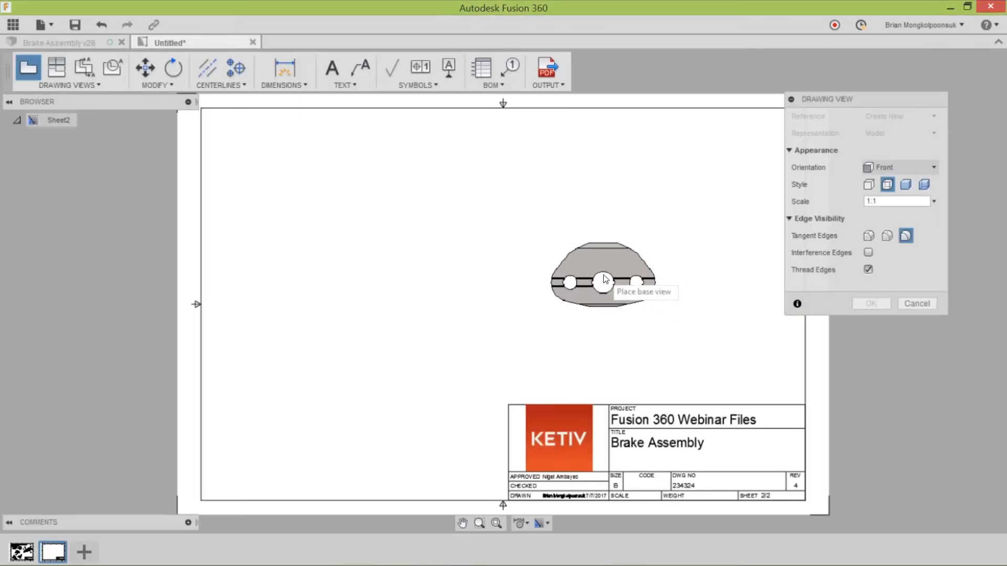
Step: Place the bracket's front base view in the sheet's left half, using the visible-edges style
{"action": "mouse_move", "coordinate": [45, 556]}
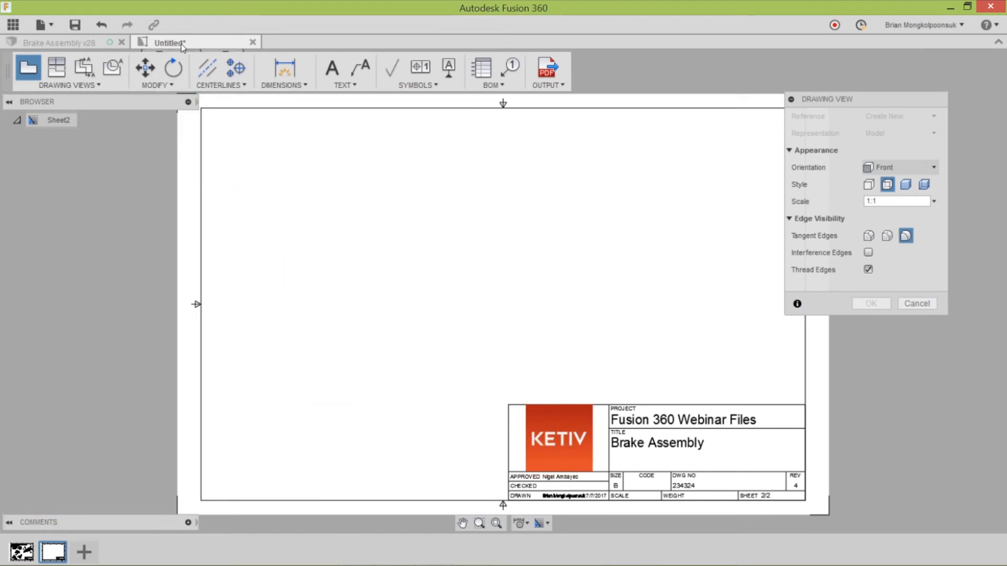
{"action": "left_click", "coordinate": [344, 263]}
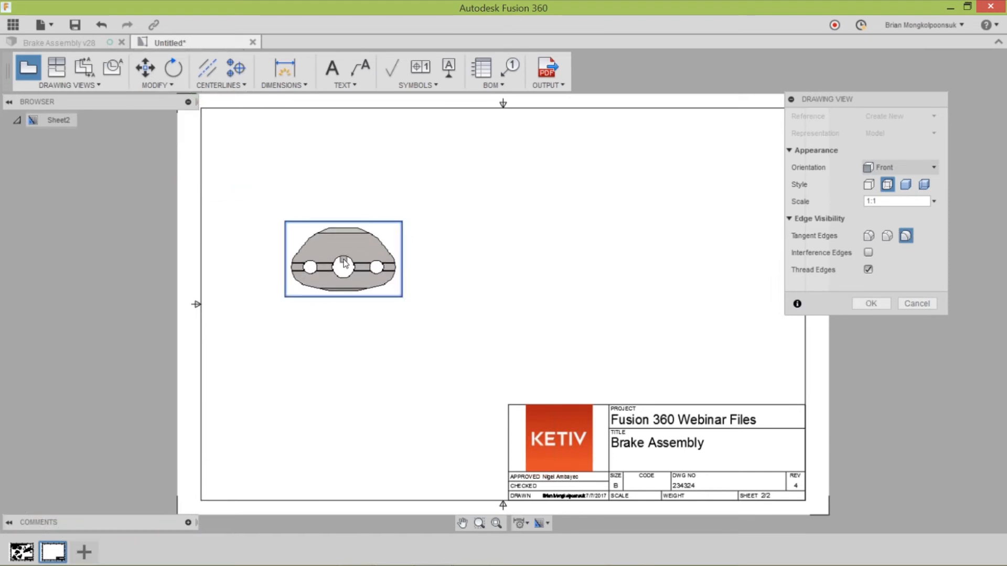
{"action": "left_click", "coordinate": [869, 187]}
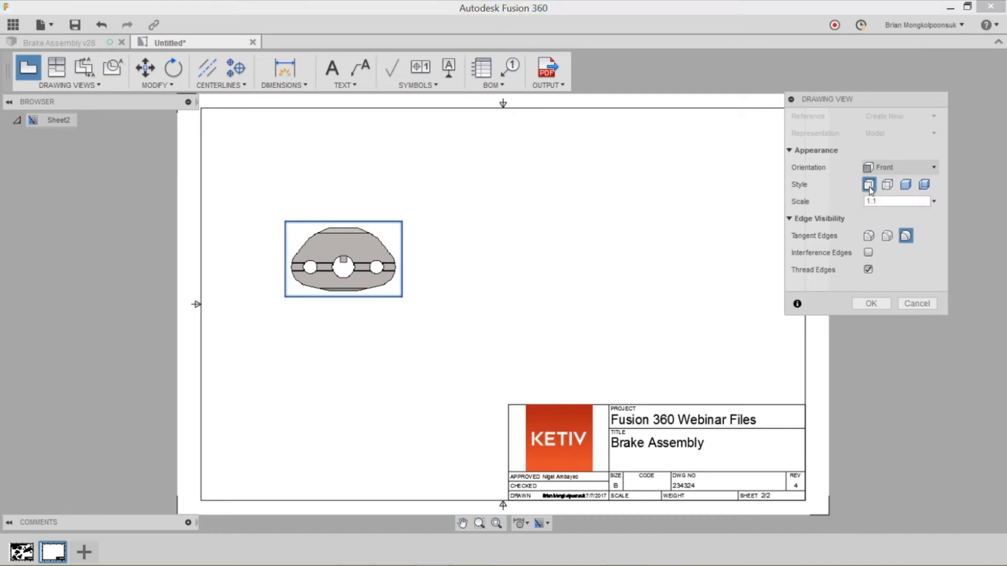
{"action": "left_click", "coordinate": [869, 304]}
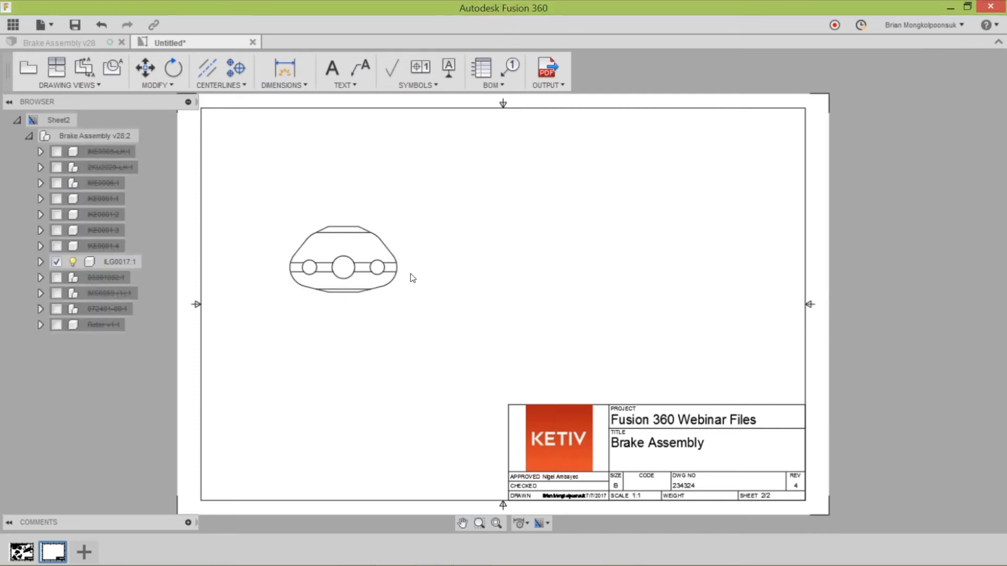
Step: Project views from the front view above, to its right and below, plus an isometric view at the upper right
{"action": "left_click", "coordinate": [49, 72]}
{"action": "left_click", "coordinate": [335, 262]}
{"action": "left_click", "coordinate": [350, 178]}
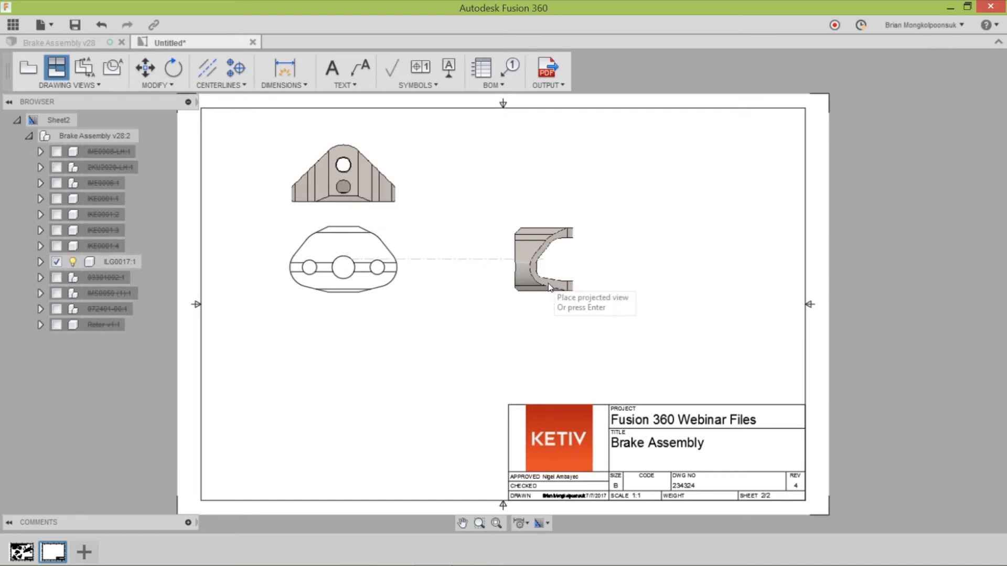
{"action": "left_click", "coordinate": [549, 290]}
{"action": "left_click", "coordinate": [338, 414]}
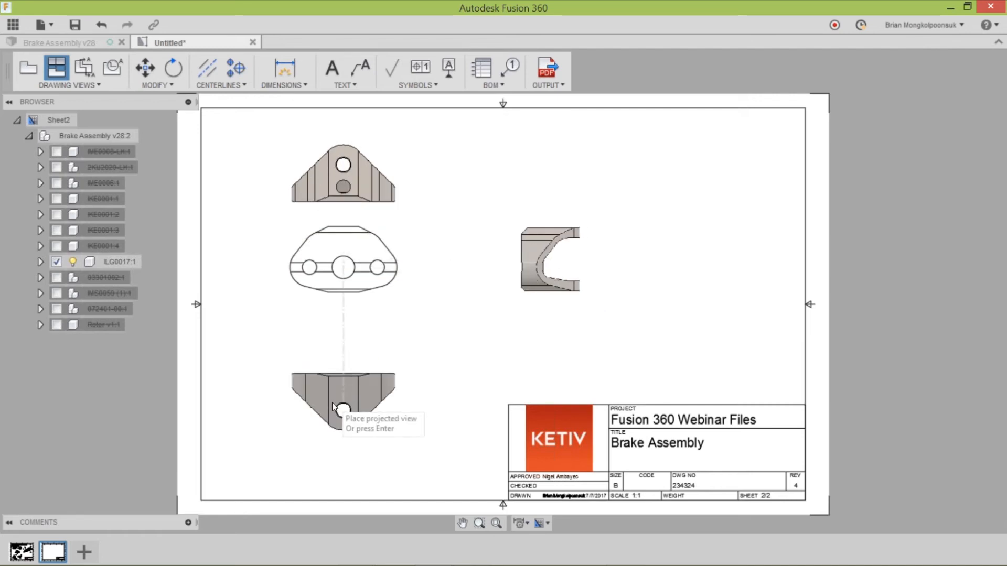
{"action": "left_click", "coordinate": [536, 165]}
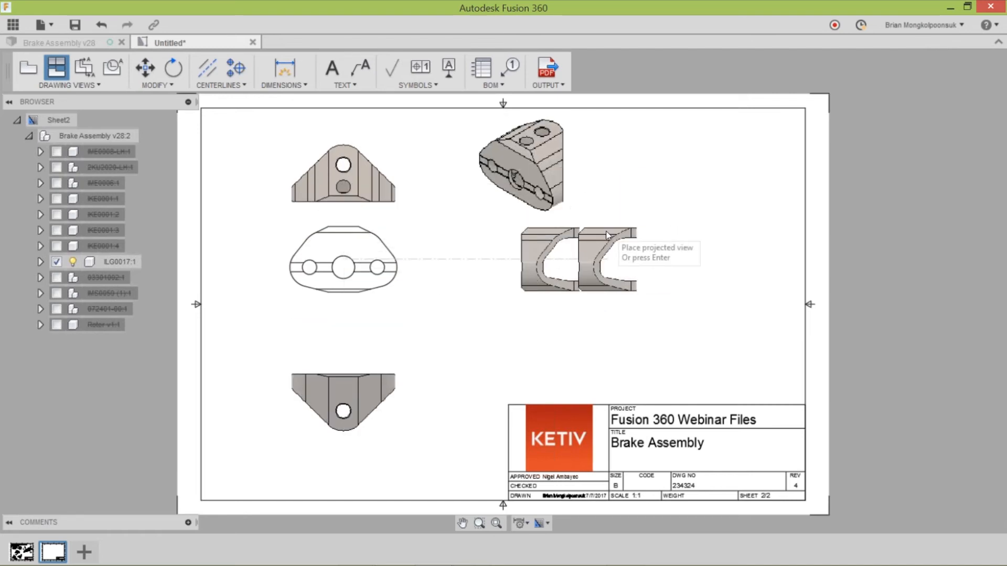
{"action": "key", "text": "Return"}
Step: Move the isometric view to the far right of the sheet and lower the front view to even out the spacing
{"action": "left_click_drag", "start_coordinate": [520, 165], "coordinate": [703, 258]}
{"action": "left_click", "coordinate": [344, 275]}
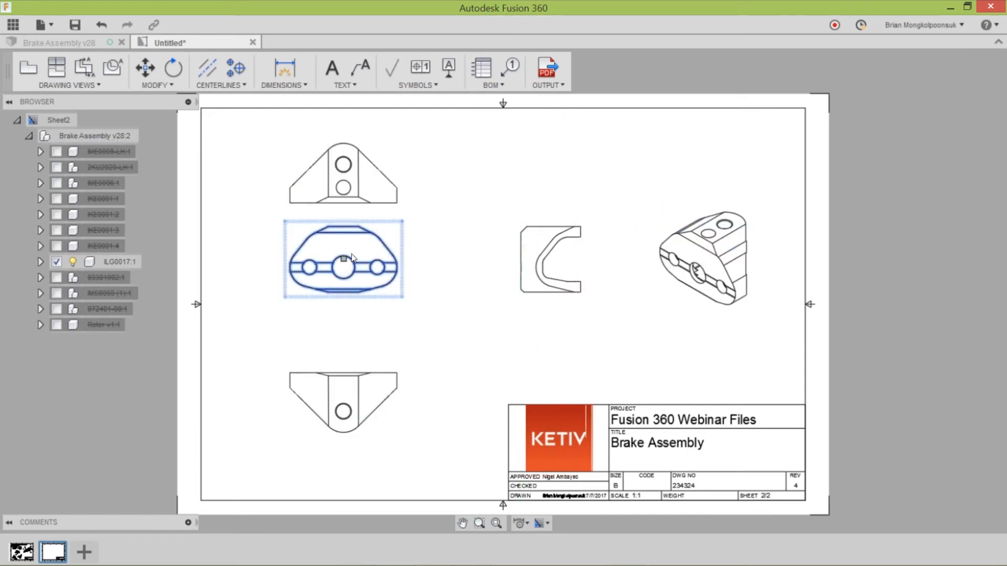
{"action": "left_click_drag", "start_coordinate": [344, 268], "coordinate": [344, 285]}
{"action": "left_click", "coordinate": [254, 260]}
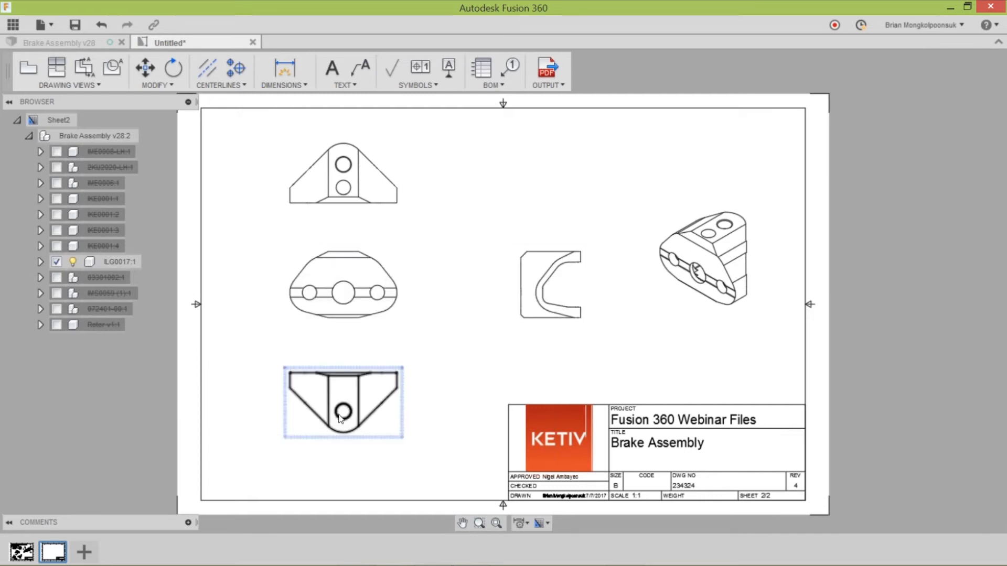
Step: Set the projected views below and beside the front view to the visible-and-hidden-edges style
{"action": "double_click", "coordinate": [393, 412]}
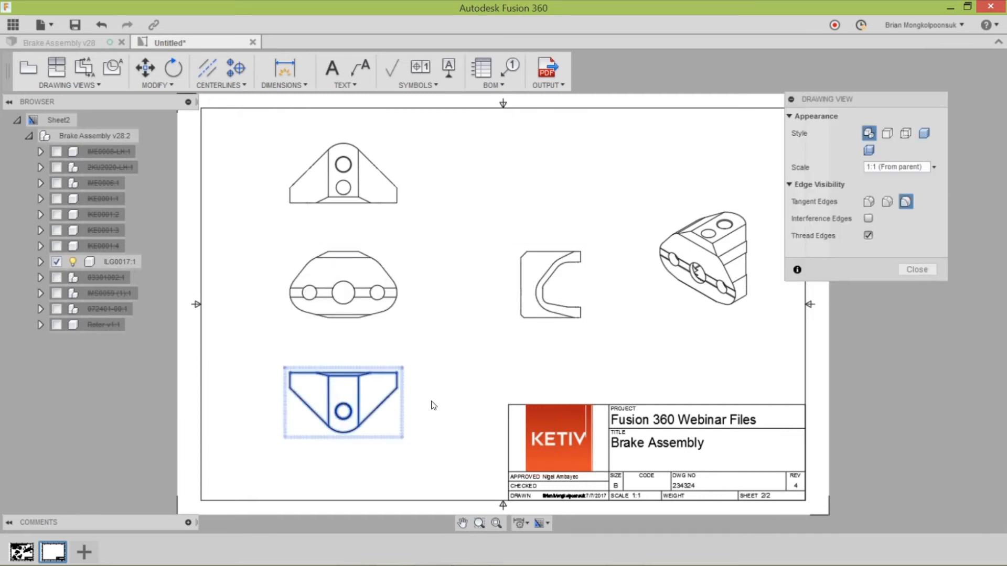
{"action": "left_click", "coordinate": [907, 134]}
{"action": "left_click", "coordinate": [914, 270]}
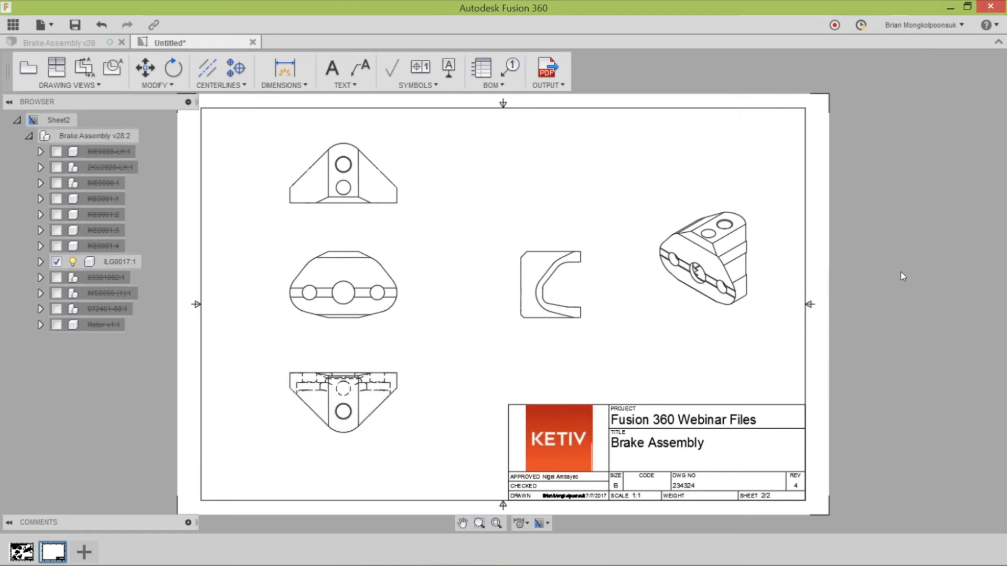
{"action": "left_click", "coordinate": [580, 287]}
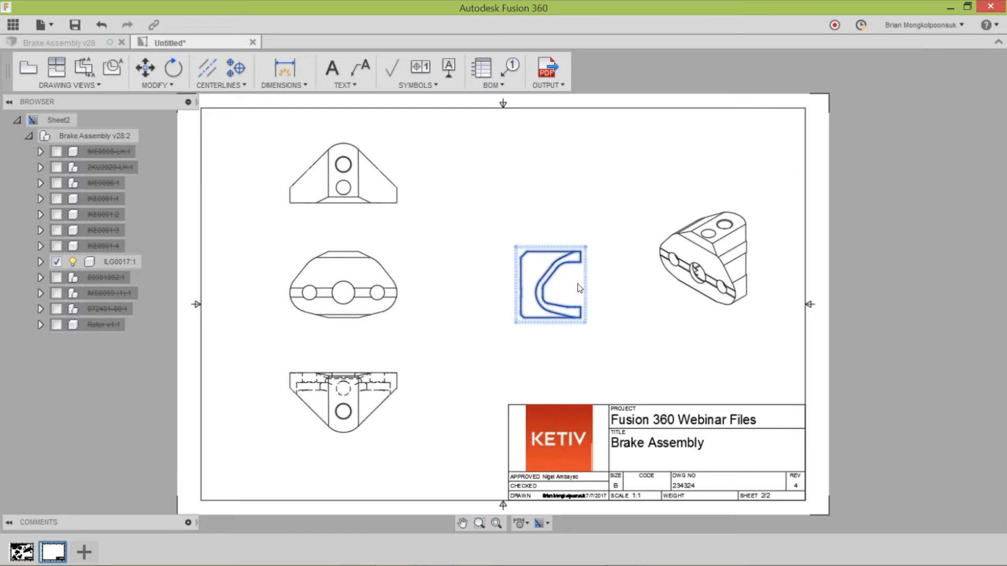
{"action": "double_click", "coordinate": [578, 284]}
{"action": "left_click", "coordinate": [905, 138]}
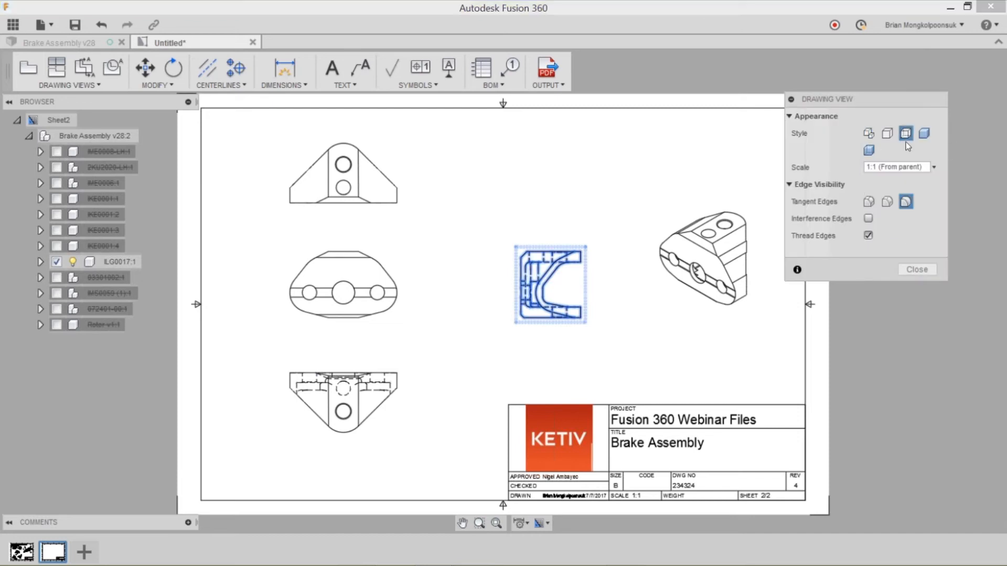
{"action": "left_click", "coordinate": [910, 270]}
{"action": "left_click", "coordinate": [349, 403]}
{"action": "scroll", "coordinate": [387, 410], "scroll_direction": "up", "scroll_amount": 1}
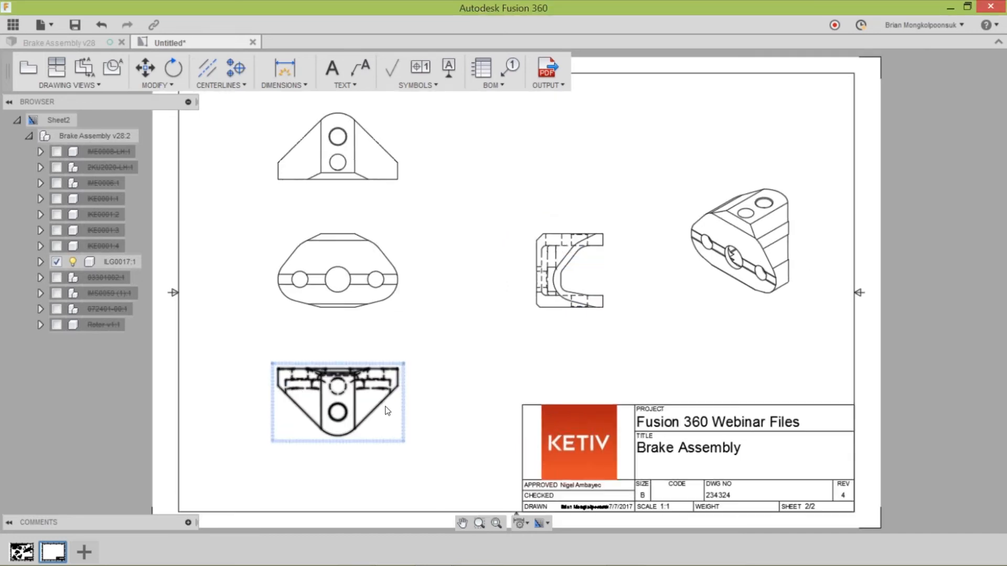
{"action": "scroll", "coordinate": [387, 411], "scroll_direction": "up", "scroll_amount": 1}
{"action": "left_click", "coordinate": [421, 385]}
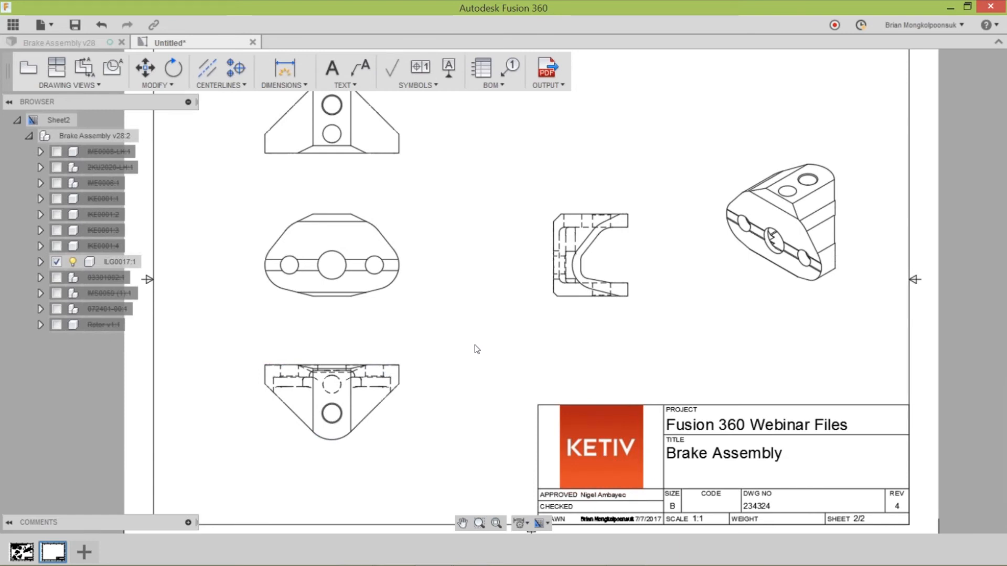
{"action": "left_click", "coordinate": [297, 373]}
{"action": "scroll", "coordinate": [295, 370], "scroll_direction": "up", "scroll_amount": 2}
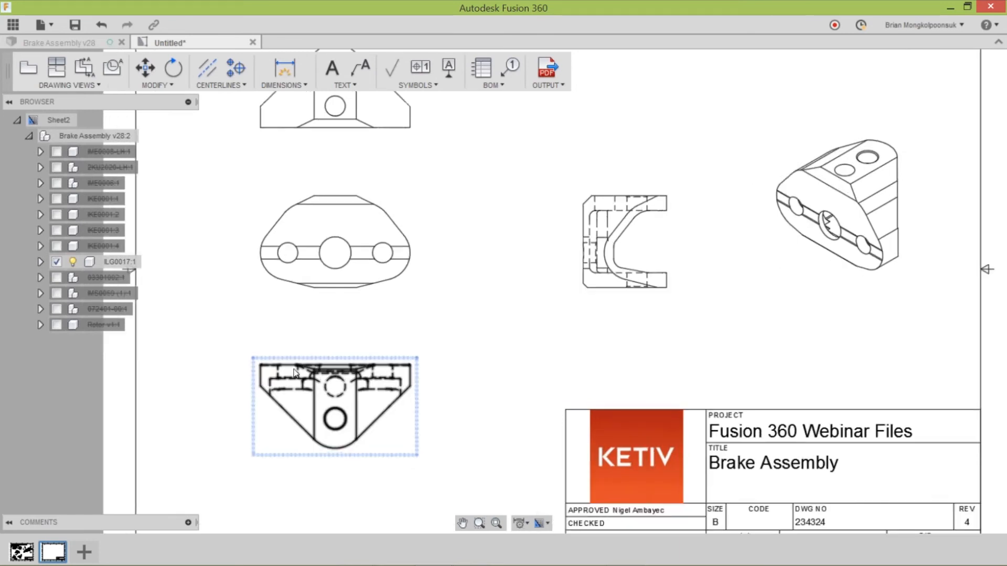
{"action": "scroll", "coordinate": [474, 330], "scroll_direction": "down", "scroll_amount": 3}
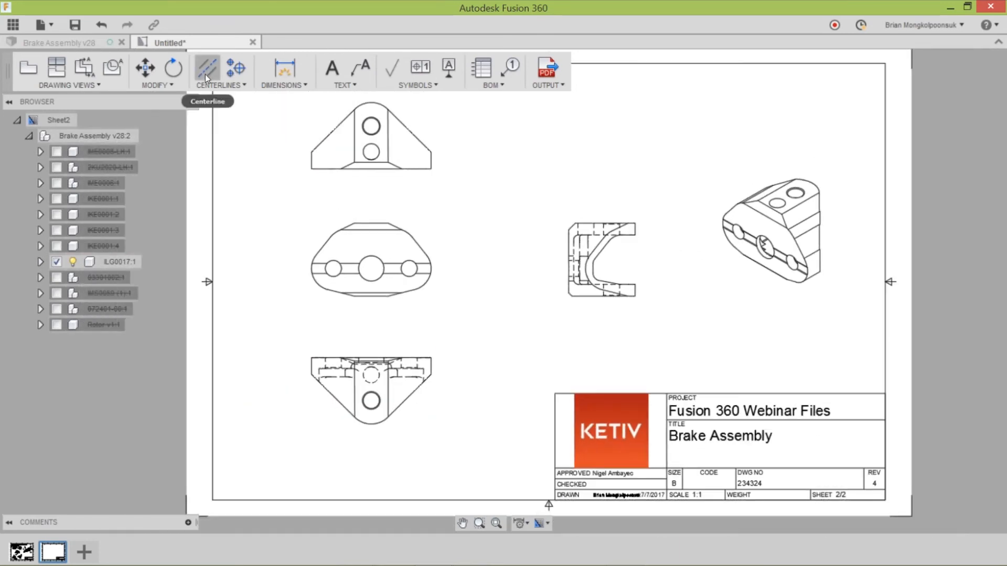
Step: Add centerlines through the two outer hidden holes along the upper edge of the lowest bracket view
{"action": "left_click", "coordinate": [206, 74]}
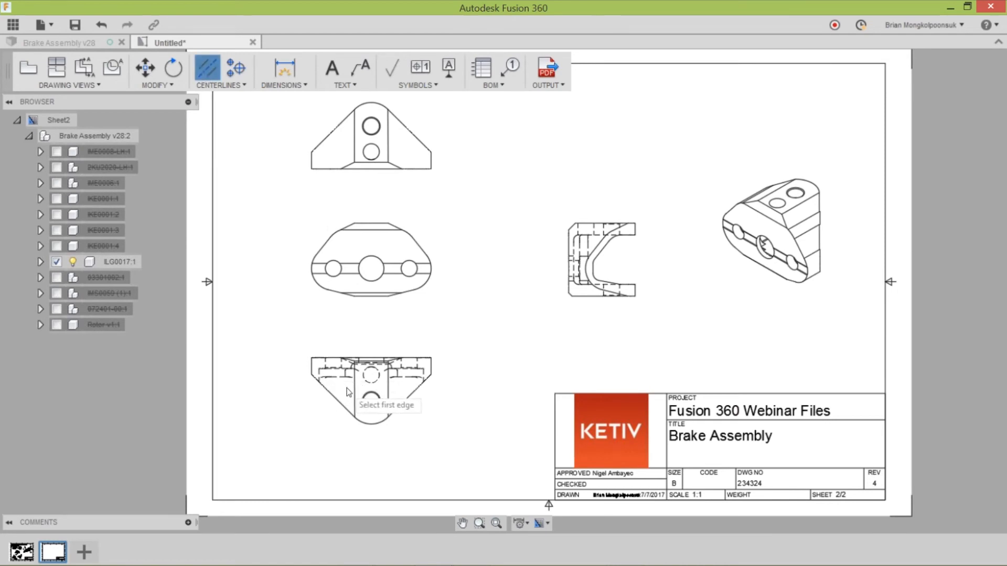
{"action": "scroll", "coordinate": [346, 392], "scroll_direction": "up", "scroll_amount": 3}
{"action": "left_click", "coordinate": [315, 347]}
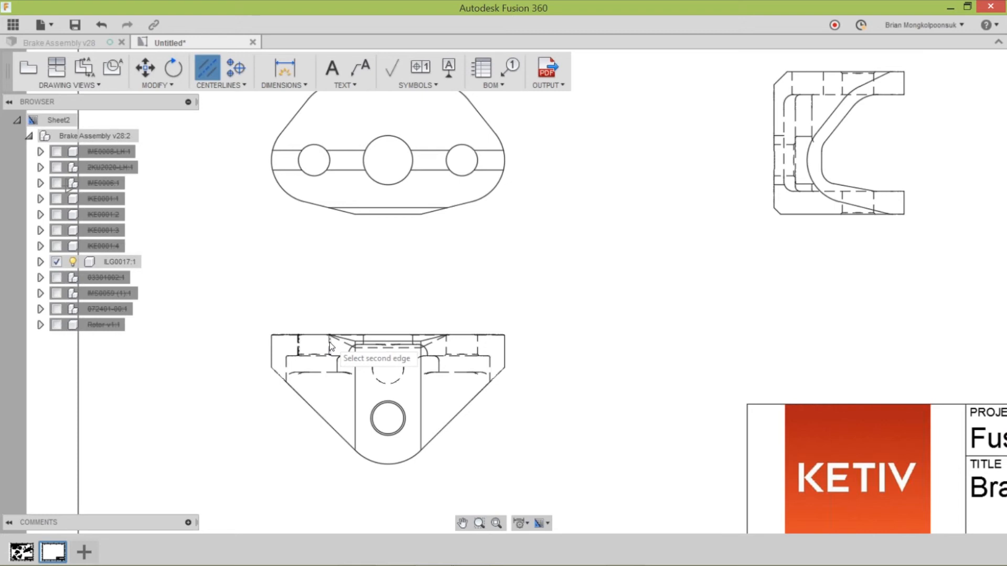
{"action": "left_click", "coordinate": [330, 345]}
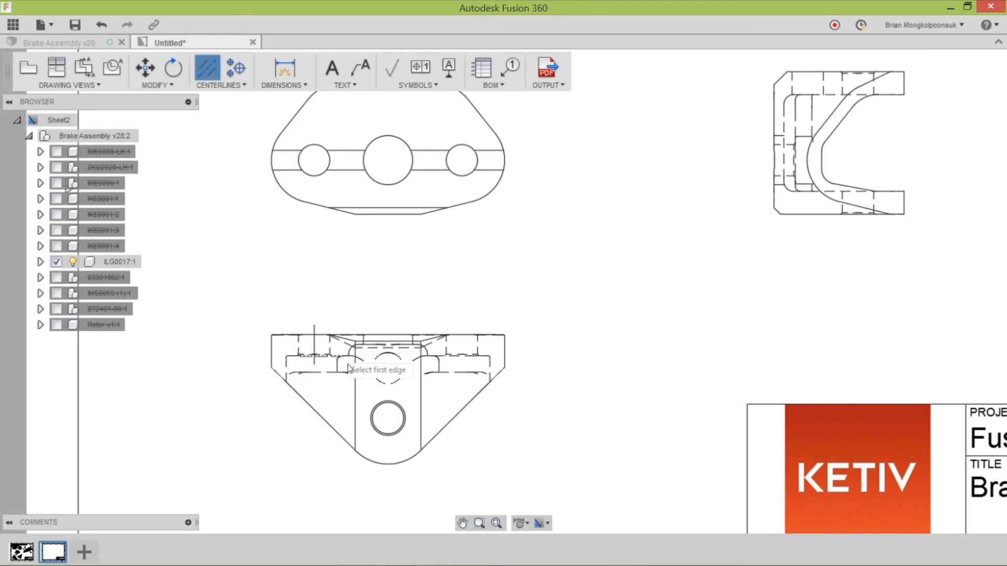
{"action": "left_click", "coordinate": [446, 346]}
{"action": "left_click", "coordinate": [477, 347]}
Step: Add centerlines through the three hidden holes in the side view: the back wall, the upper arm and the lower arm
{"action": "scroll", "coordinate": [397, 403], "scroll_direction": "down", "scroll_amount": 3}
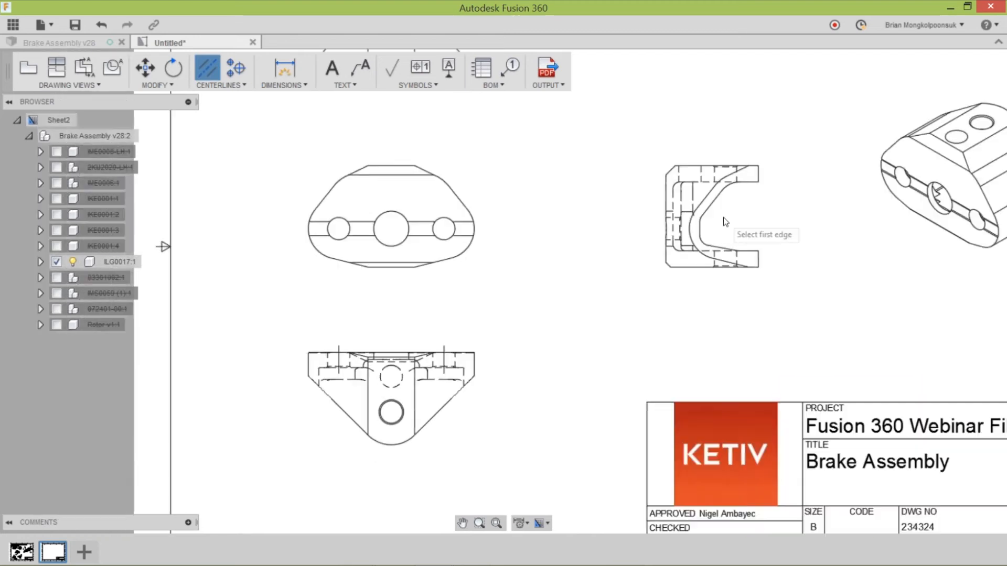
{"action": "scroll", "coordinate": [724, 219], "scroll_direction": "up", "scroll_amount": 2}
{"action": "left_click", "coordinate": [636, 216]}
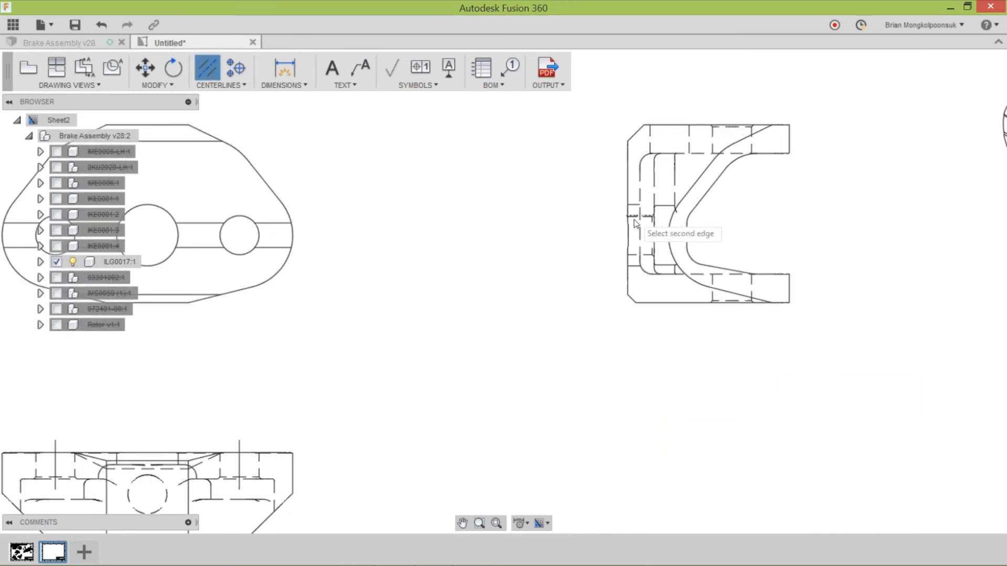
{"action": "left_click", "coordinate": [634, 255]}
{"action": "left_click", "coordinate": [712, 141]}
{"action": "left_click", "coordinate": [751, 139]}
{"action": "left_click", "coordinate": [713, 283]}
{"action": "left_click", "coordinate": [751, 281]}
Step: Add center marks to the two holes in the upper view, three in the front view and two in the lower view
{"action": "scroll", "coordinate": [659, 244], "scroll_direction": "down", "scroll_amount": 3}
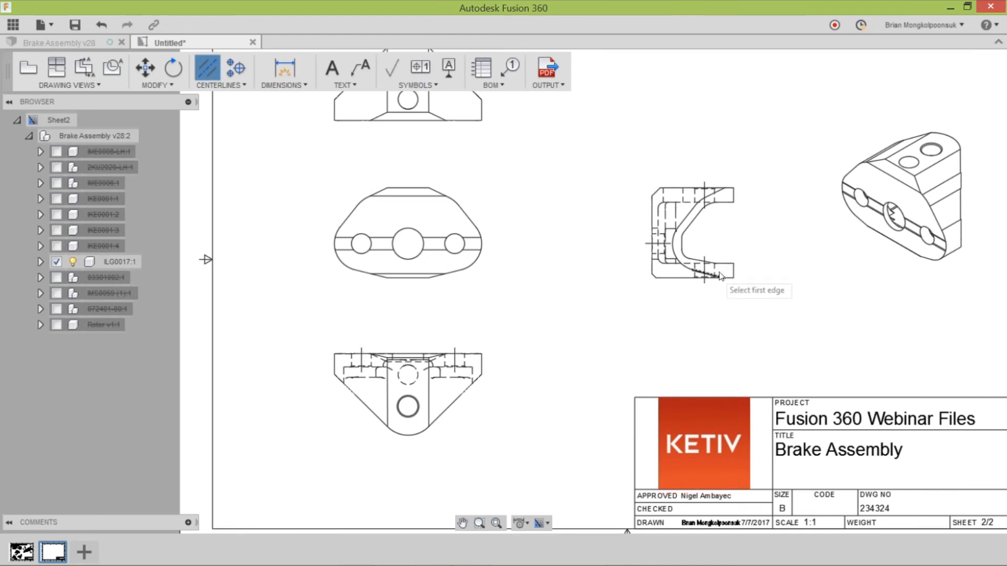
{"action": "scroll", "coordinate": [345, 246], "scroll_direction": "down", "scroll_amount": 2}
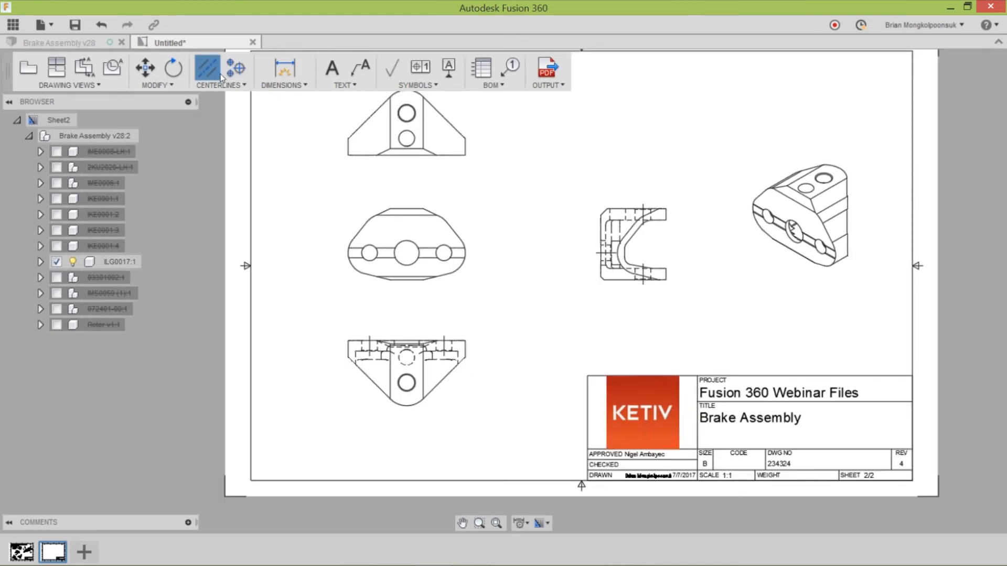
{"action": "left_click", "coordinate": [236, 68]}
{"action": "scroll", "coordinate": [401, 113], "scroll_direction": "up", "scroll_amount": 2}
{"action": "left_click", "coordinate": [407, 117]}
{"action": "left_click", "coordinate": [423, 152]}
{"action": "left_click", "coordinate": [405, 309]}
{"action": "left_click", "coordinate": [357, 311]}
{"action": "left_click", "coordinate": [459, 312]}
{"action": "left_click", "coordinate": [420, 509]}
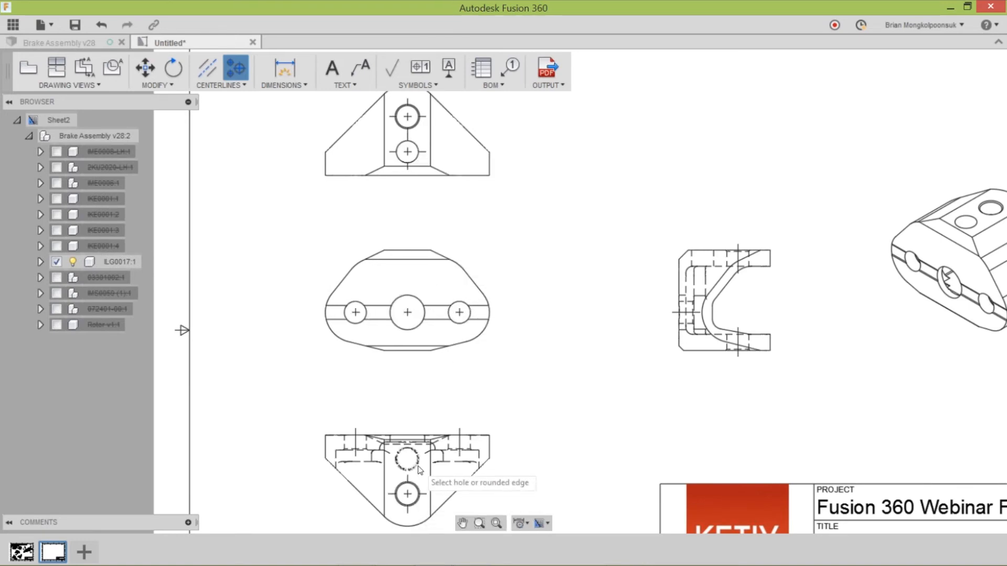
{"action": "scroll", "coordinate": [353, 315], "scroll_direction": "down", "scroll_amount": 5}
Step: Add a linear dimension for the height of the left vertical edge in the upper bracket view, placed outside the view
{"action": "scroll", "coordinate": [466, 339], "scroll_direction": "up", "scroll_amount": 3}
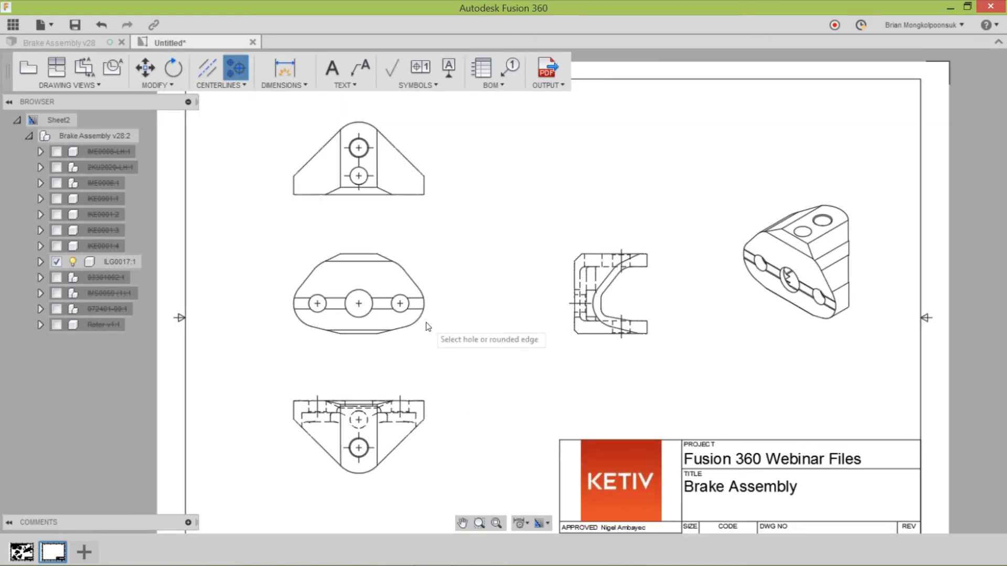
{"action": "left_click", "coordinate": [290, 88]}
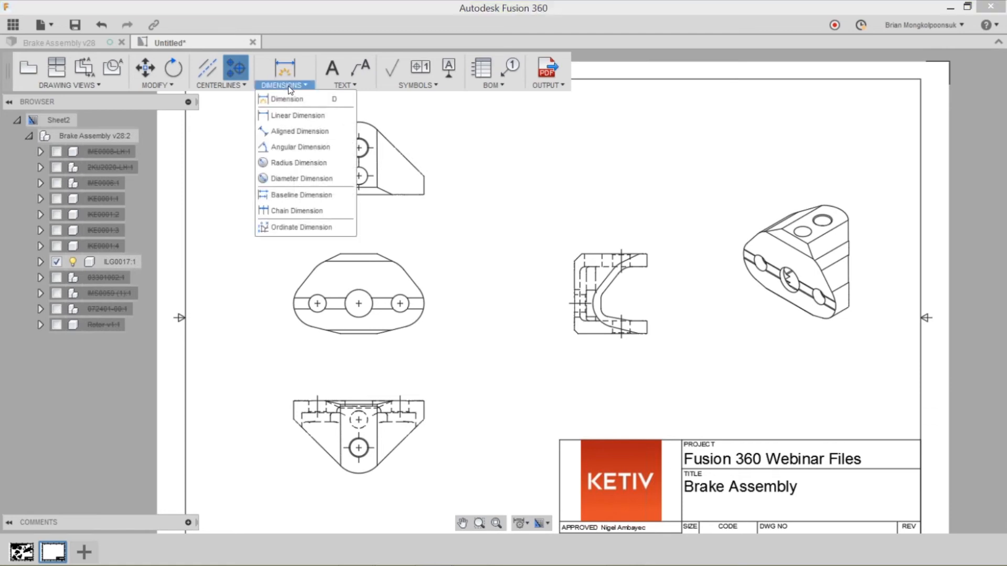
{"action": "left_click", "coordinate": [293, 117]}
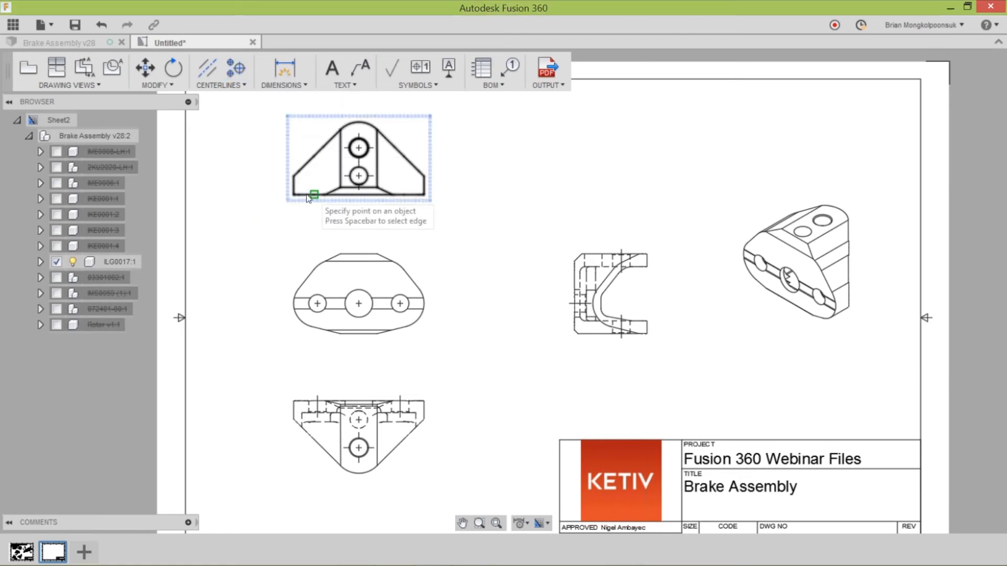
{"action": "scroll", "coordinate": [299, 189], "scroll_direction": "up", "scroll_amount": 1}
{"action": "left_click", "coordinate": [292, 175]}
{"action": "left_click", "coordinate": [293, 195]}
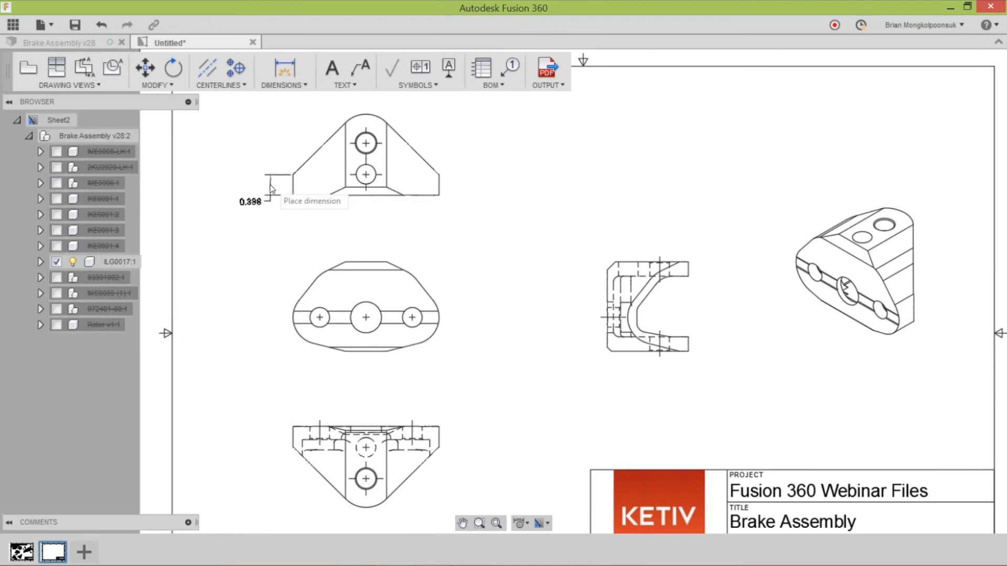
{"action": "left_click", "coordinate": [248, 185]}
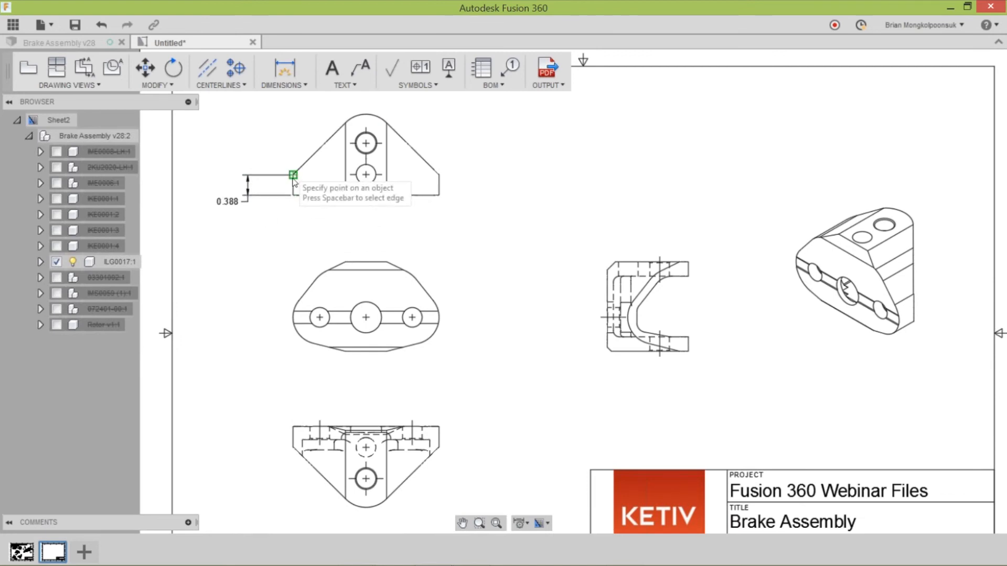
Step: Dimension the length of the right sloping edge in the upper bracket view, aligned with the edge
{"action": "left_click", "coordinate": [286, 70]}
{"action": "left_click", "coordinate": [387, 123]}
{"action": "left_click", "coordinate": [439, 165]}
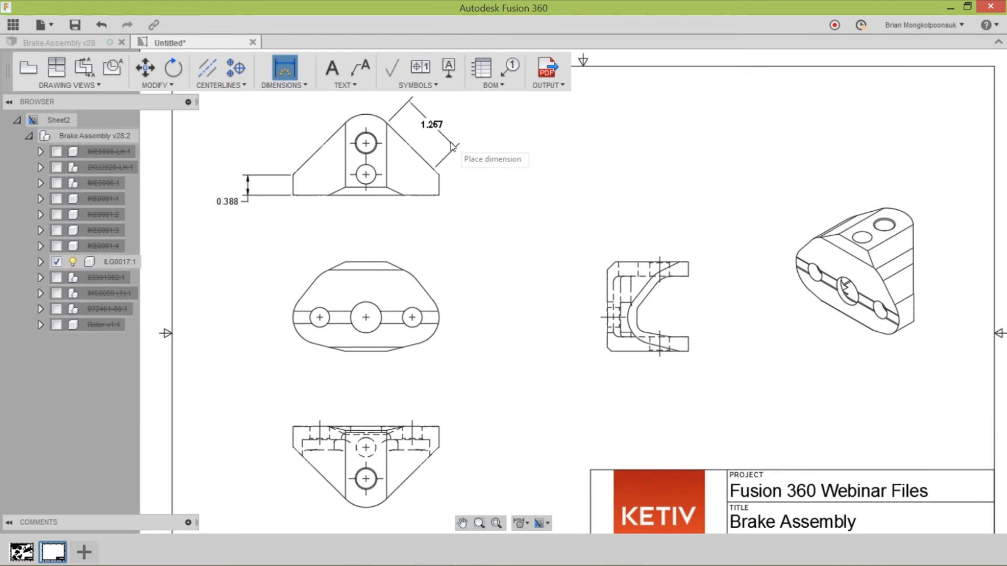
{"action": "left_click", "coordinate": [452, 147]}
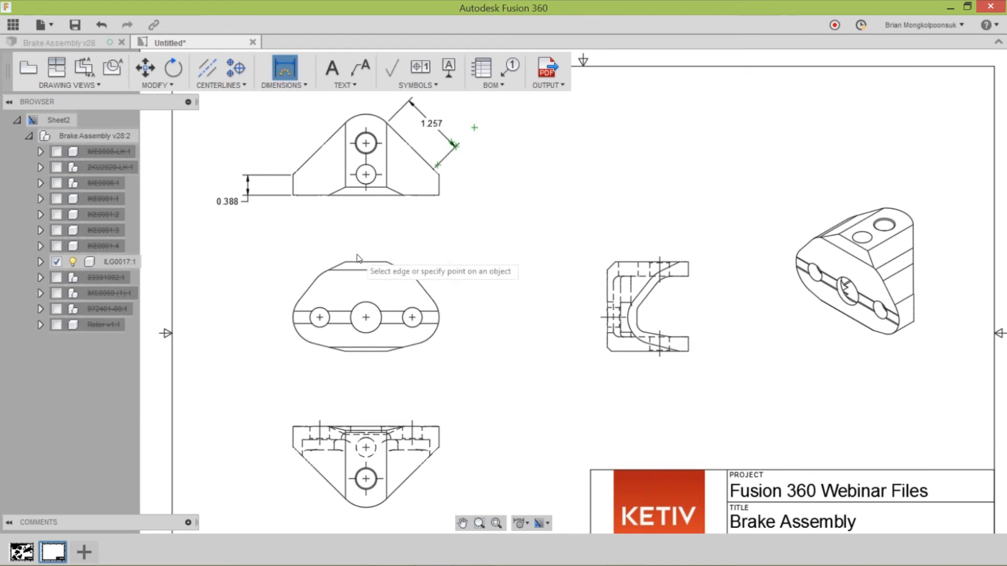
Step: Dimension the width of the front view's flat top edge, placing the dimension above the view
{"action": "left_click", "coordinate": [346, 263]}
{"action": "left_click", "coordinate": [387, 262]}
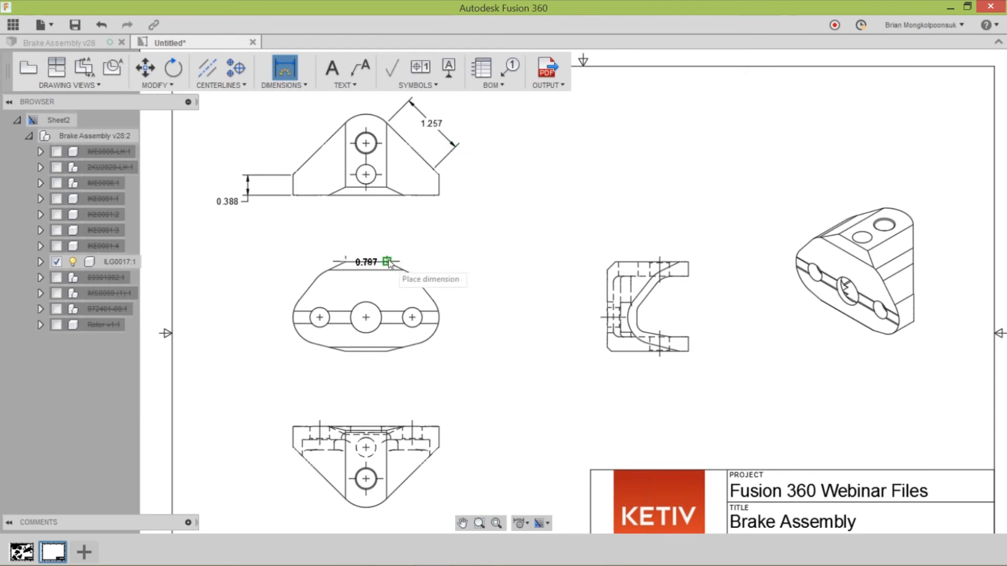
{"action": "left_click", "coordinate": [377, 235]}
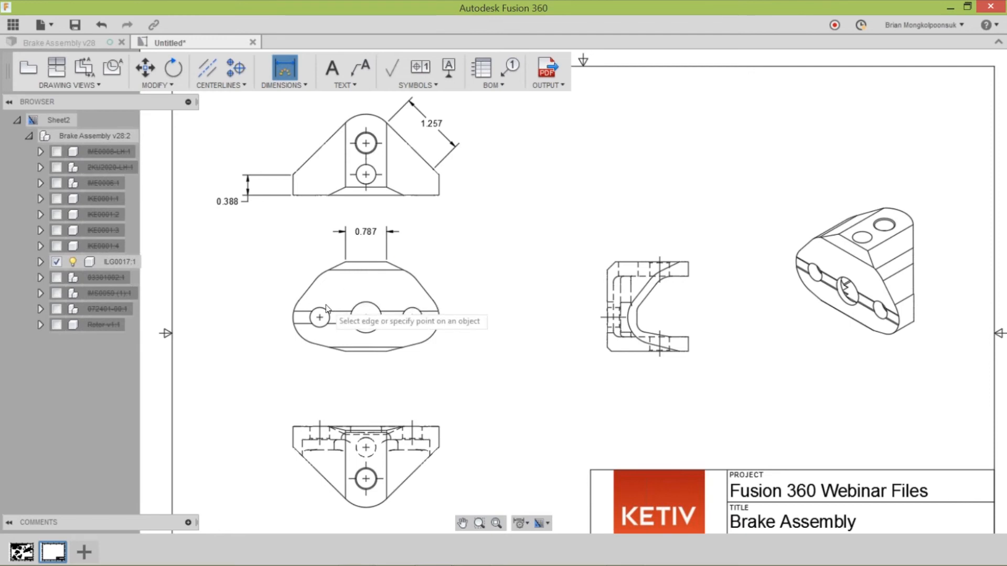
Step: Add radius dimensions to the left small hole and the large center hole in the front view
{"action": "left_click", "coordinate": [314, 316]}
{"action": "scroll", "coordinate": [313, 316], "scroll_direction": "up", "scroll_amount": 2}
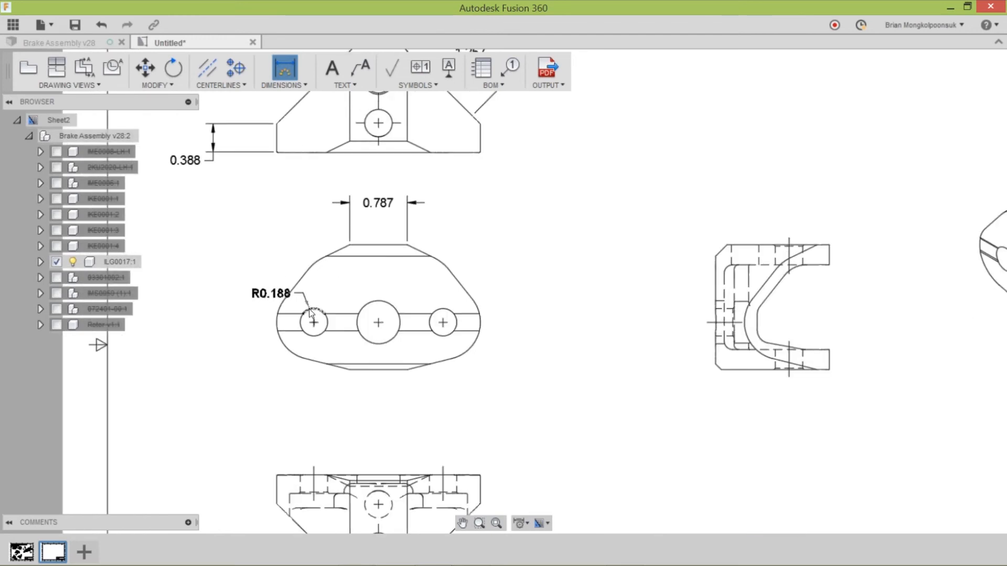
{"action": "left_click", "coordinate": [234, 252]}
{"action": "left_click", "coordinate": [360, 311]}
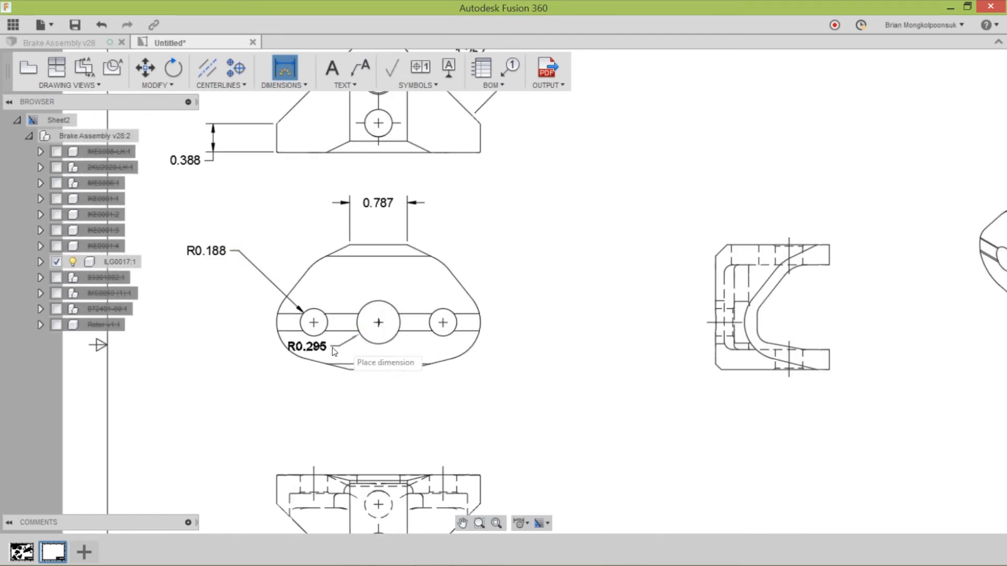
{"action": "left_click", "coordinate": [230, 400]}
Step: Dimension the angle between the left vertical edge and the left sloping edge in the upper bracket view
{"action": "left_click", "coordinate": [283, 85]}
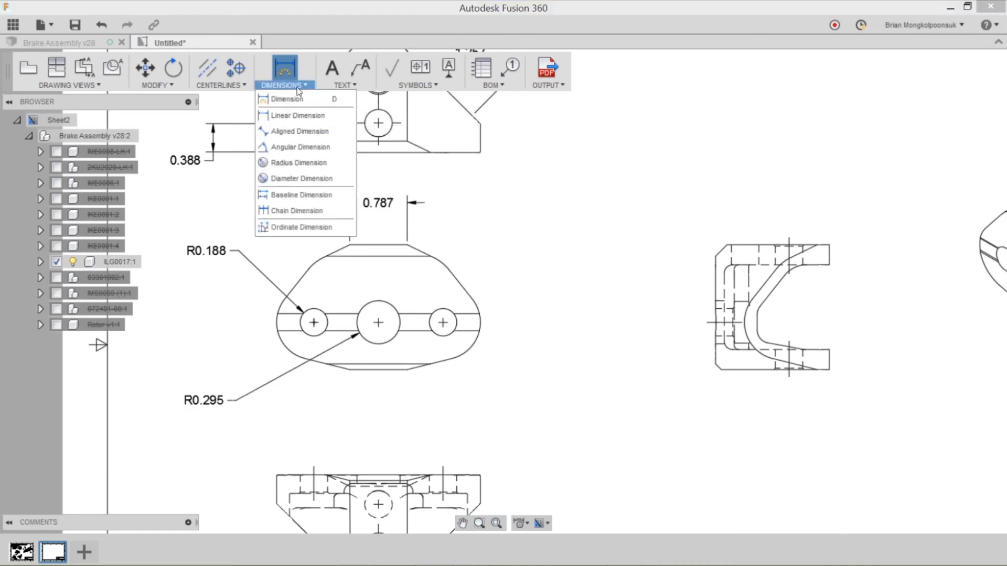
{"action": "scroll", "coordinate": [370, 181], "scroll_direction": "down", "scroll_amount": 3}
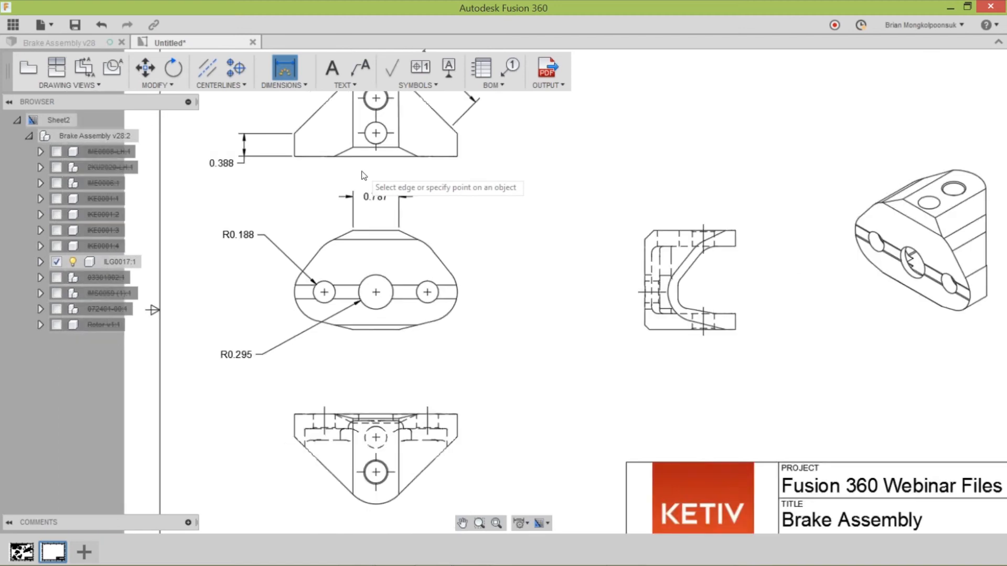
{"action": "scroll", "coordinate": [408, 239], "scroll_direction": "down", "scroll_amount": 2}
{"action": "scroll", "coordinate": [408, 238], "scroll_direction": "up", "scroll_amount": 2}
{"action": "scroll", "coordinate": [394, 209], "scroll_direction": "down", "scroll_amount": 5}
{"action": "scroll", "coordinate": [348, 172], "scroll_direction": "up", "scroll_amount": 8}
{"action": "left_click", "coordinate": [346, 212]}
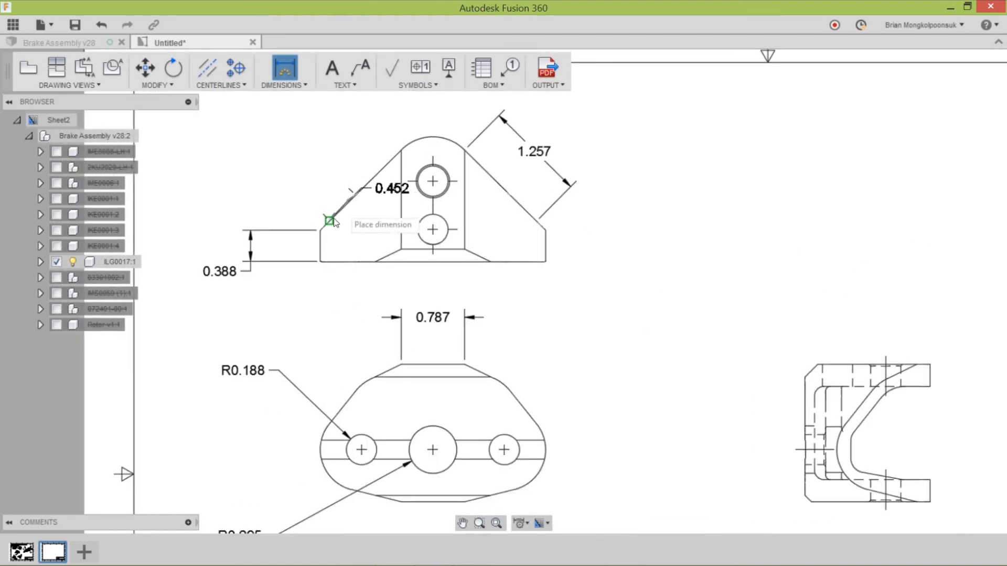
{"action": "left_click", "coordinate": [320, 242]}
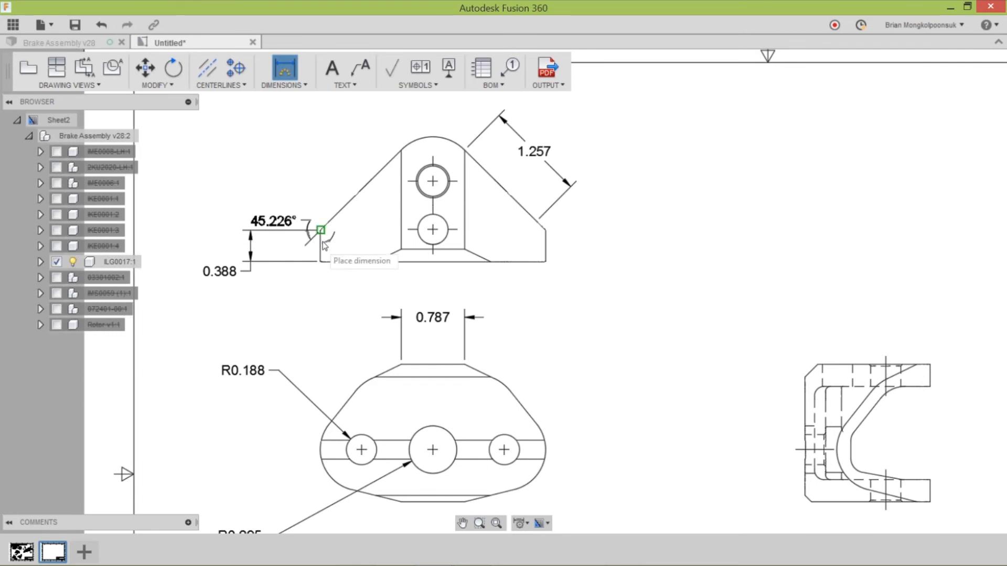
{"action": "left_click", "coordinate": [332, 161]}
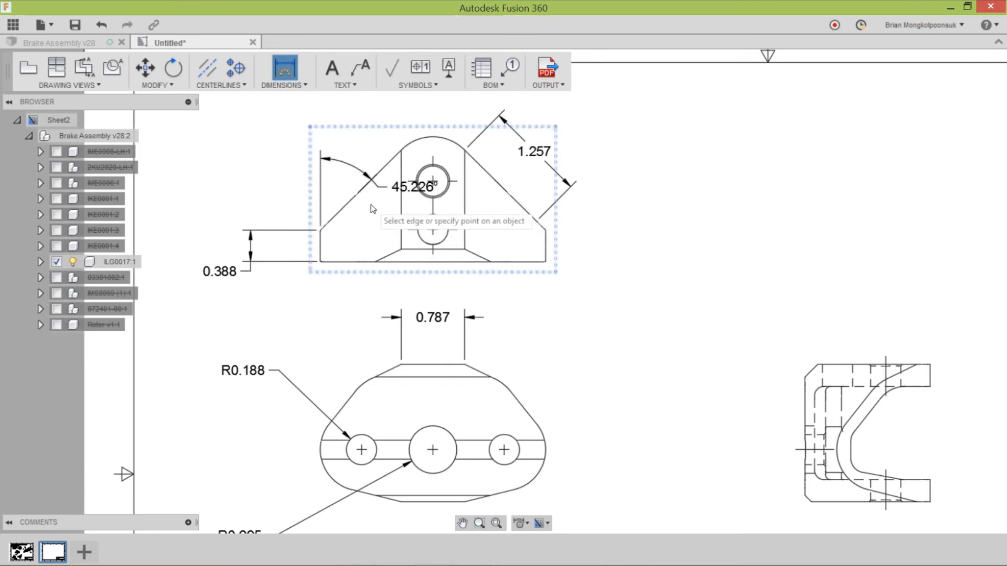
Step: Move the angle dimension's text off the hole to clear space left of the upper bracket view
{"action": "key", "text": "Escape"}
{"action": "left_click", "coordinate": [417, 190]}
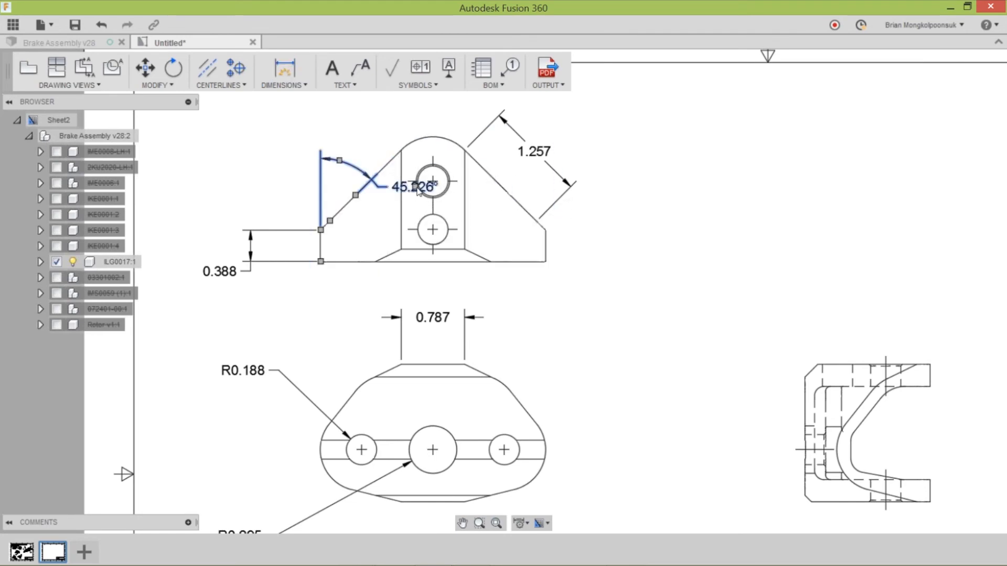
{"action": "left_click", "coordinate": [417, 190]}
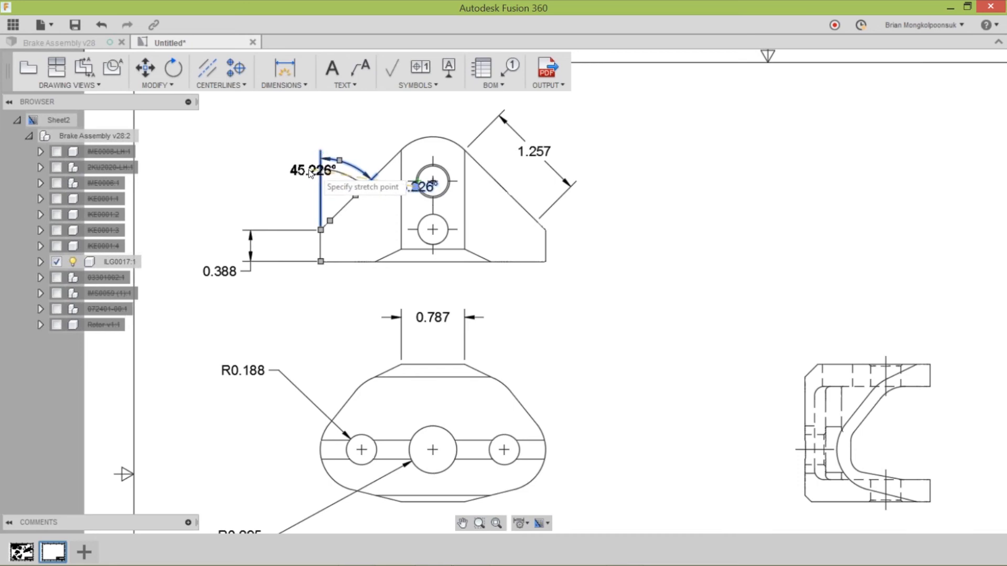
{"action": "left_click", "coordinate": [284, 166]}
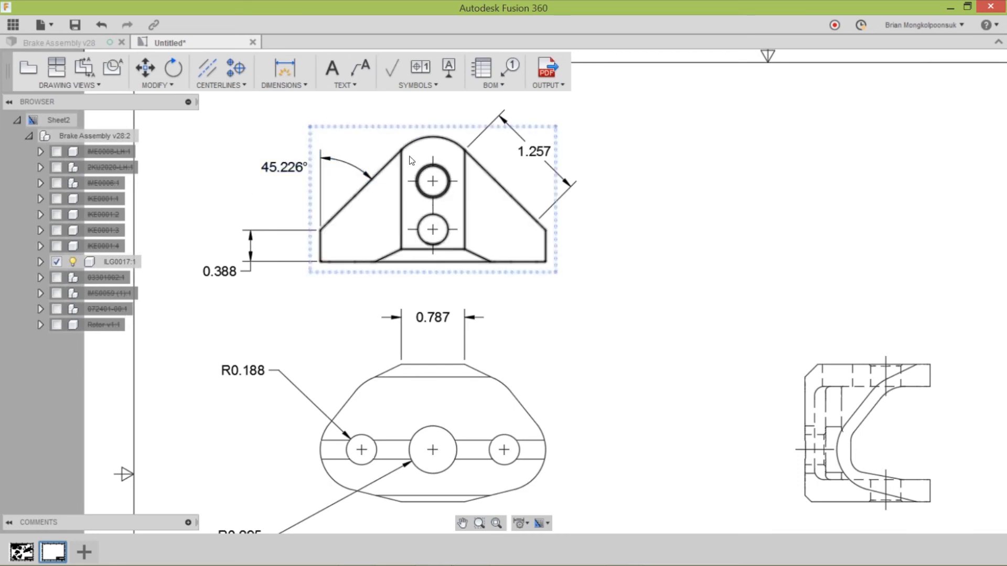
{"action": "scroll", "coordinate": [431, 171], "scroll_direction": "down", "scroll_amount": 2}
{"action": "scroll", "coordinate": [431, 170], "scroll_direction": "down", "scroll_amount": 3}
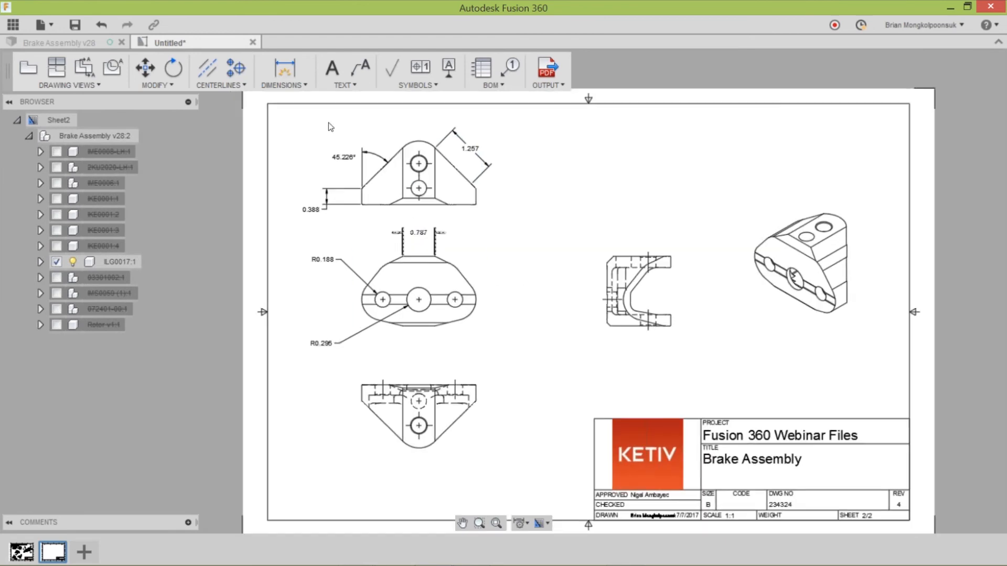
{"action": "left_click", "coordinate": [301, 86]}
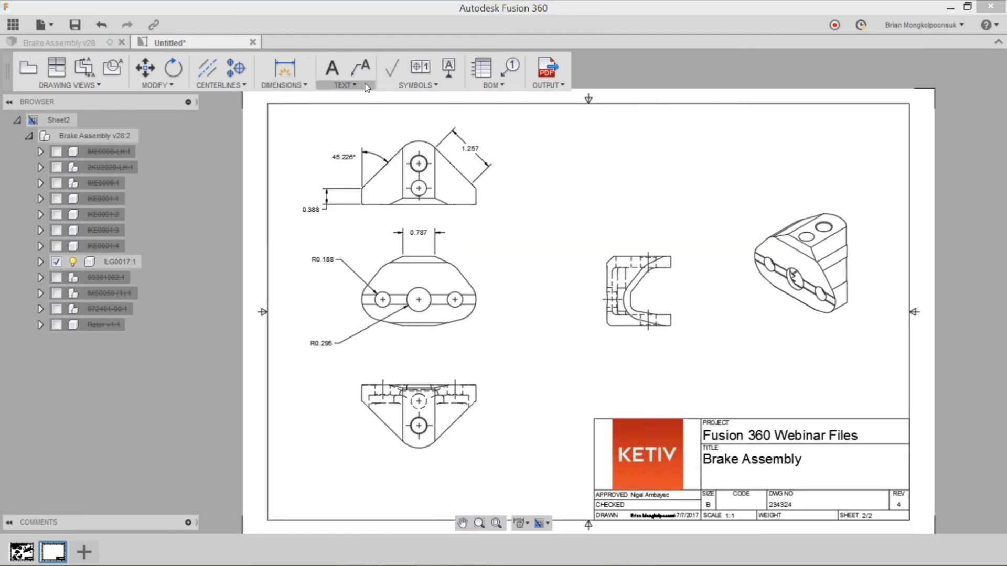
{"action": "scroll", "coordinate": [310, 178], "scroll_direction": "down", "scroll_amount": 2}
{"action": "scroll", "coordinate": [417, 191], "scroll_direction": "up", "scroll_amount": 2}
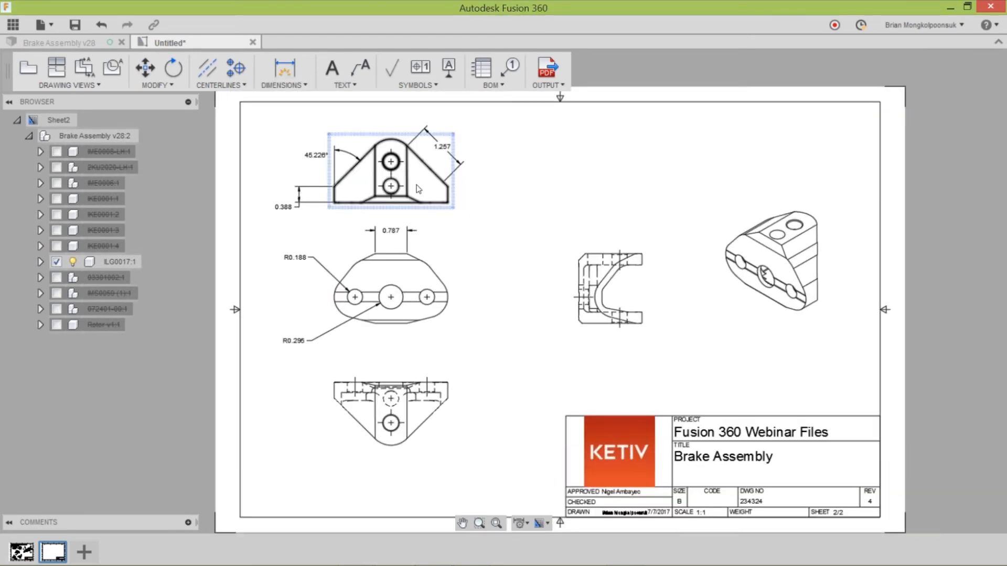
{"action": "scroll", "coordinate": [462, 214], "scroll_direction": "down", "scroll_amount": 2}
{"action": "scroll", "coordinate": [574, 266], "scroll_direction": "up", "scroll_amount": 2}
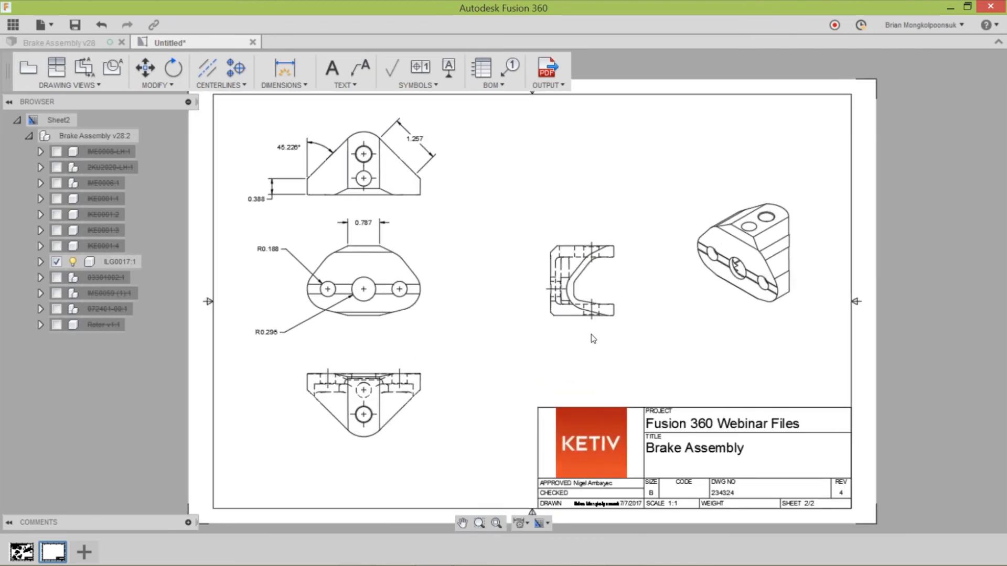
{"action": "scroll", "coordinate": [591, 334], "scroll_direction": "down", "scroll_amount": 1}
{"action": "scroll", "coordinate": [651, 322], "scroll_direction": "up", "scroll_amount": 1}
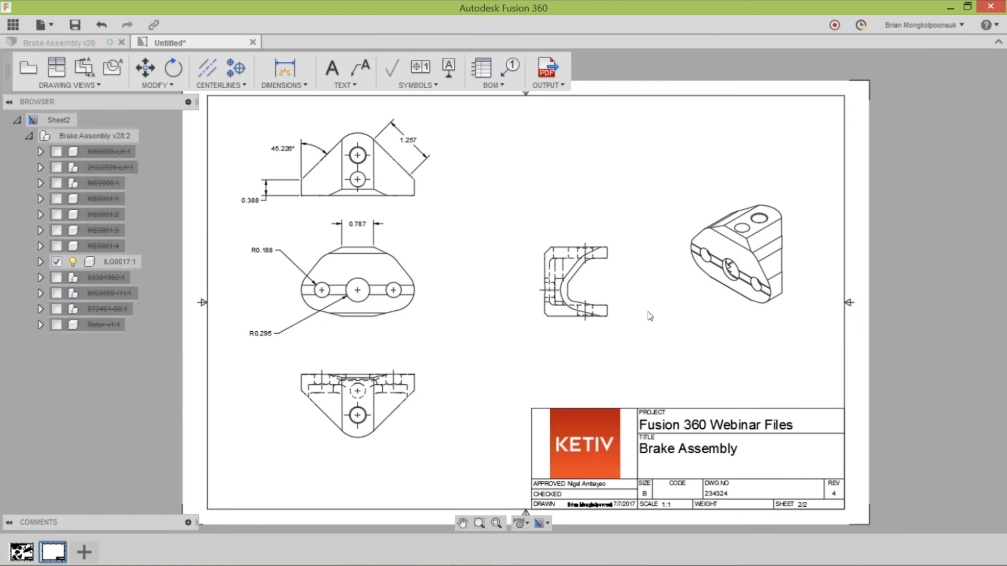
Step: Place datum identifier A on the top edge of the side view, positioned above its upper arm
{"action": "scroll", "coordinate": [650, 284], "scroll_direction": "up", "scroll_amount": 1}
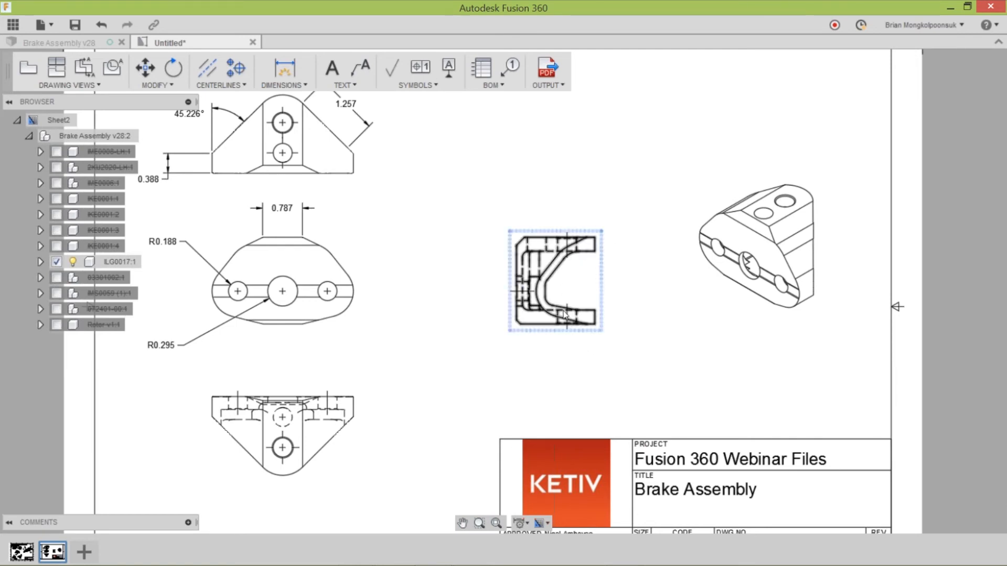
{"action": "left_click", "coordinate": [447, 70]}
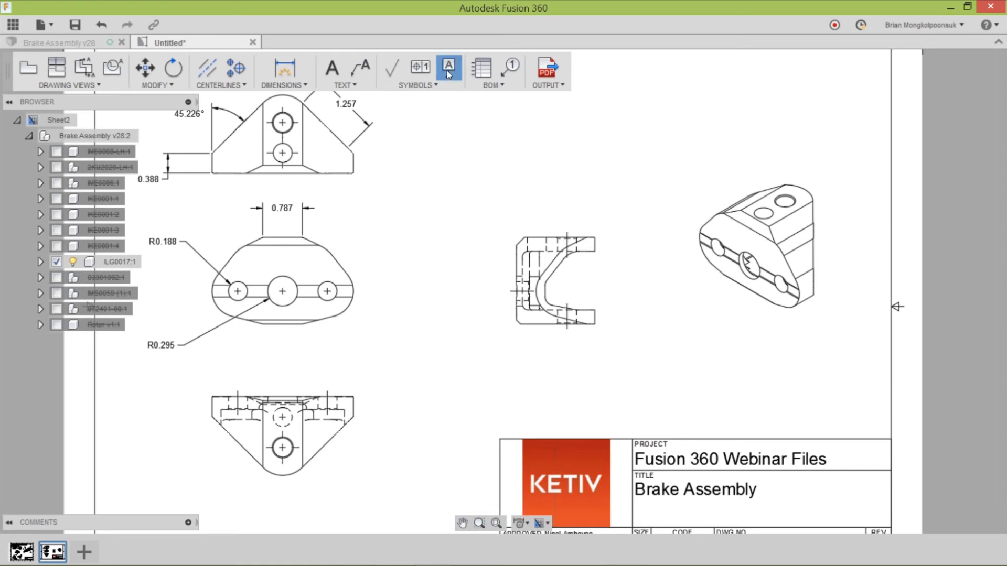
{"action": "left_click", "coordinate": [591, 239]}
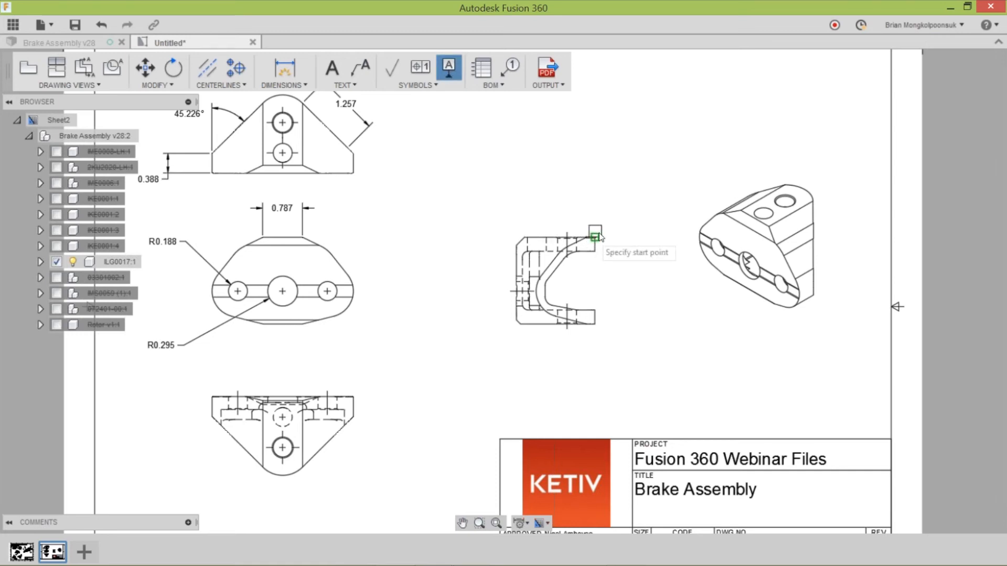
{"action": "left_click", "coordinate": [608, 193]}
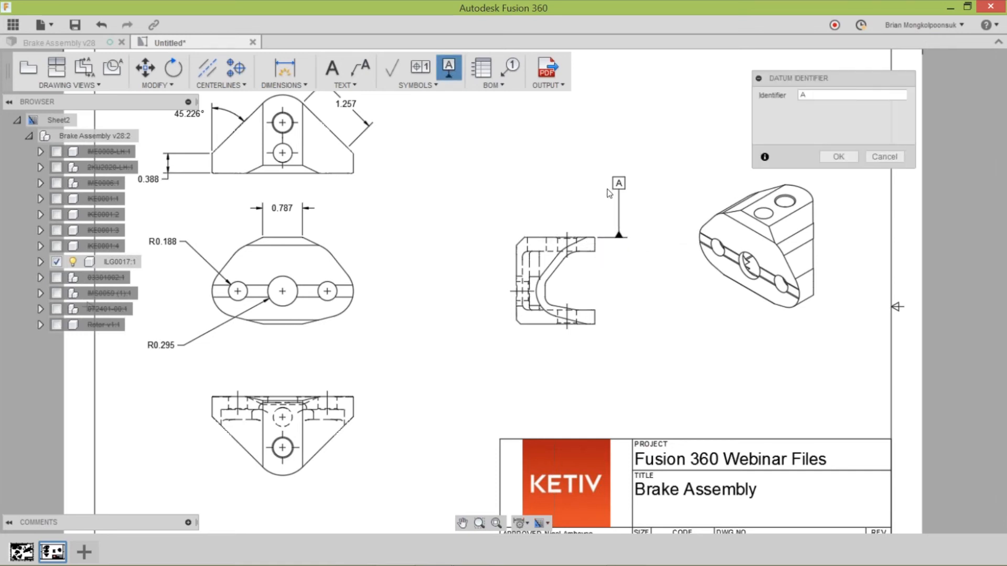
{"action": "left_click", "coordinate": [837, 156]}
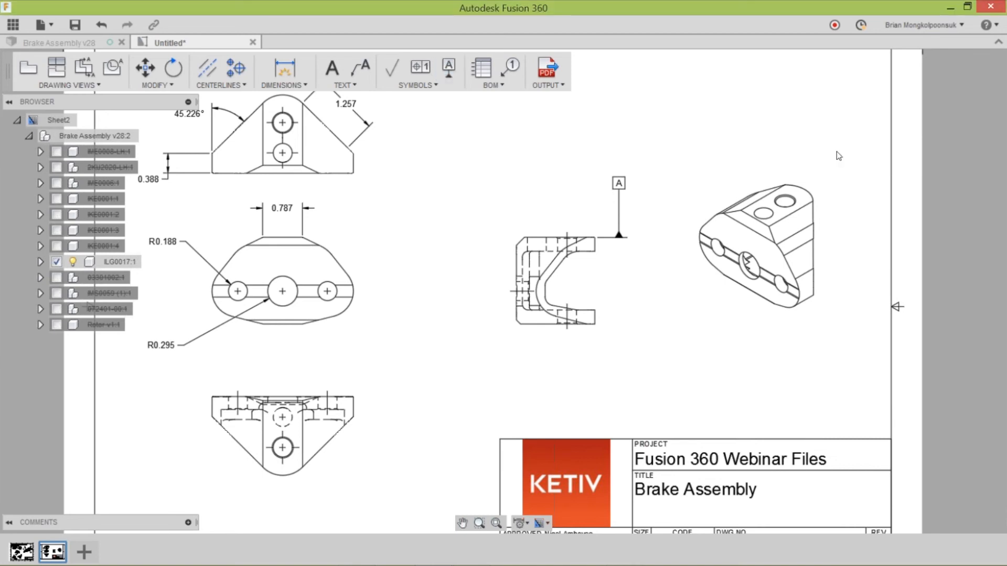
Step: Attach a feature control frame to the bottom edge of the side view, with its leader running below the lower arm
{"action": "left_click", "coordinate": [422, 73]}
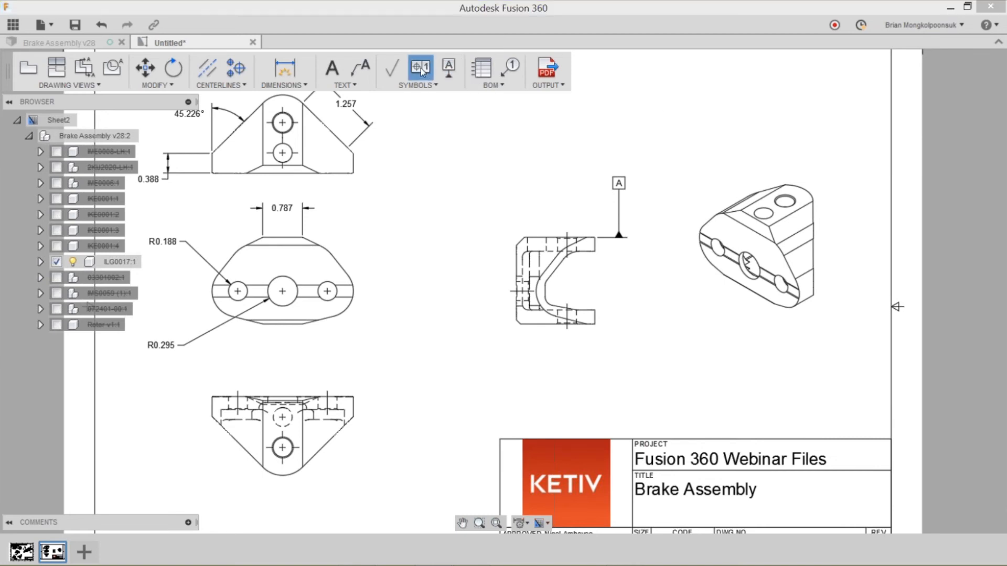
{"action": "left_click", "coordinate": [590, 326]}
{"action": "left_click", "coordinate": [614, 326]}
{"action": "left_click", "coordinate": [613, 373]}
{"action": "left_click", "coordinate": [610, 370]}
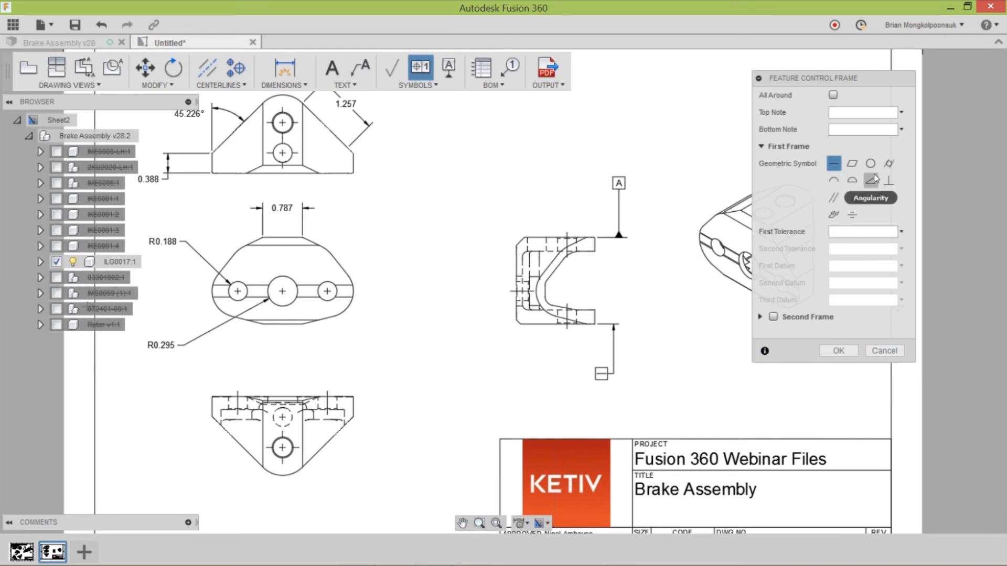
Step: Define the side view's feature control frame with the parallelism symbol, a first tolerance of .01 and first datum A
{"action": "left_click", "coordinate": [835, 197]}
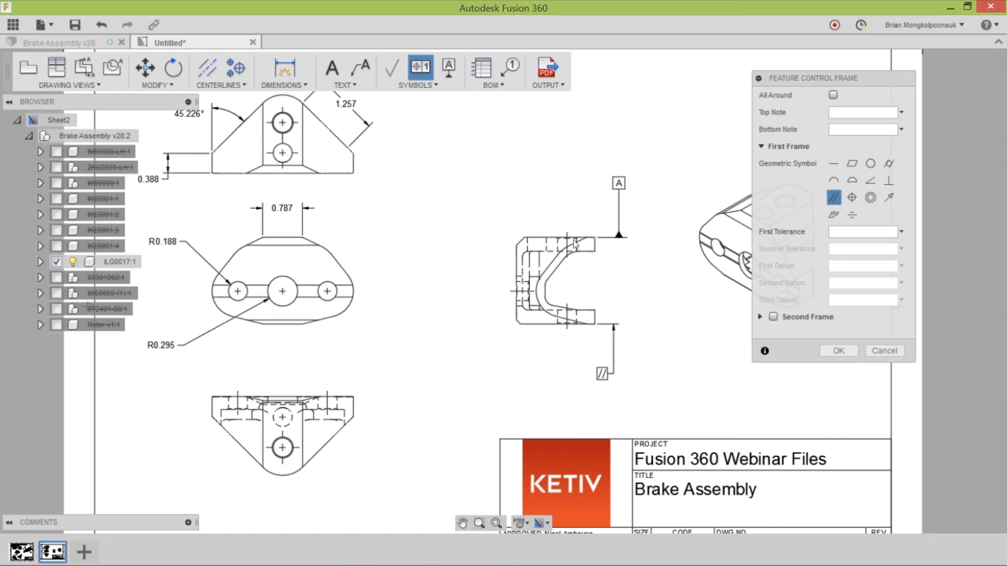
{"action": "left_click", "coordinate": [835, 232]}
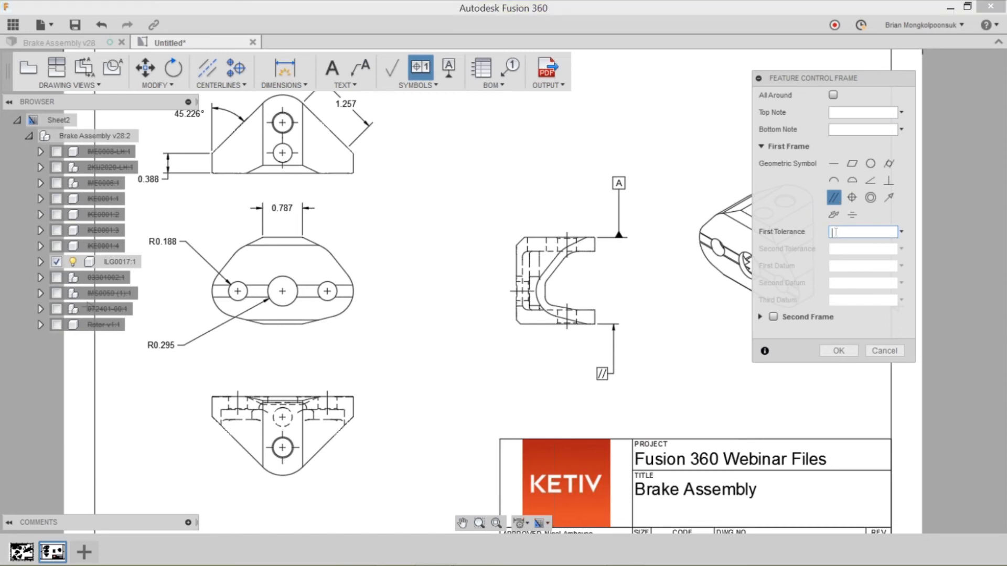
{"action": "type", "text": ".01"}
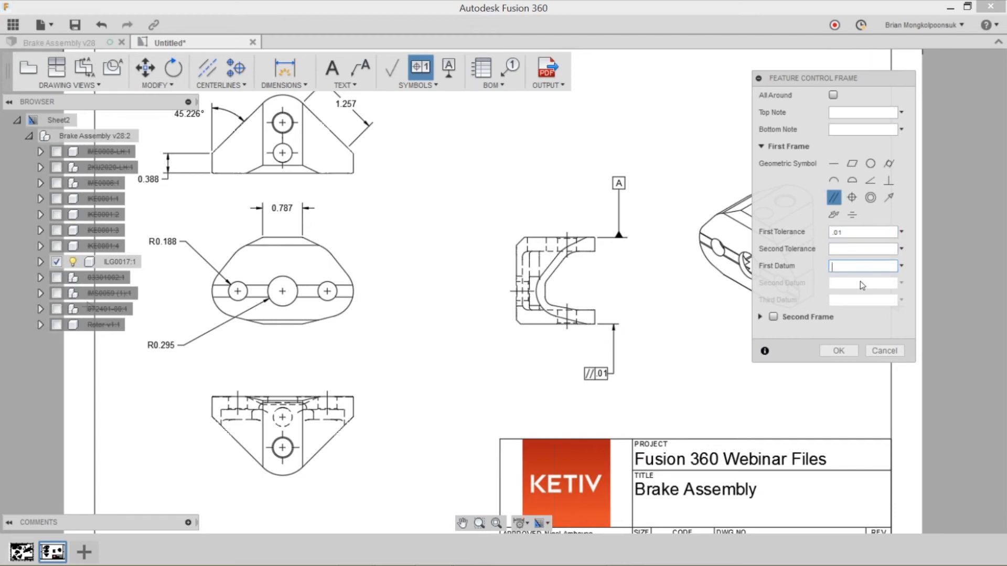
{"action": "type", "text": "A"}
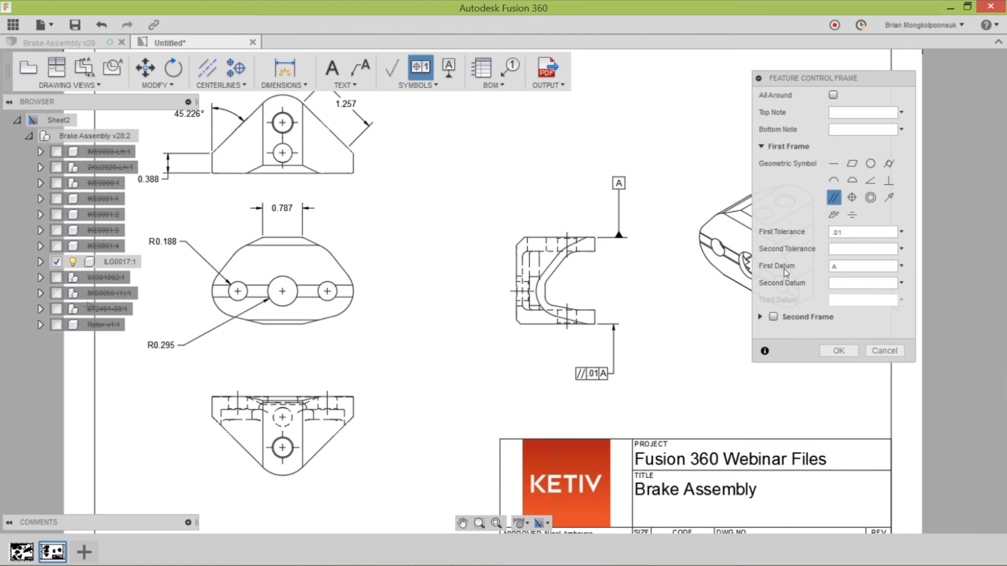
{"action": "left_click", "coordinate": [844, 349]}
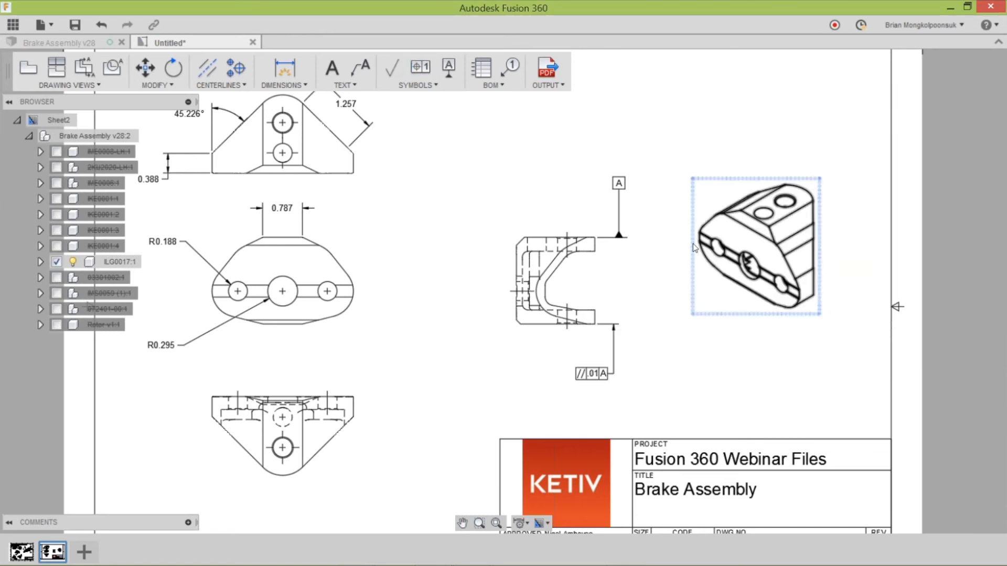
Step: Turn on Display Annotation Unit in the drawing's annotation settings so the linear dimensions carry the inch unit
{"action": "scroll", "coordinate": [702, 234], "scroll_direction": "down", "scroll_amount": 1}
{"action": "scroll", "coordinate": [580, 347], "scroll_direction": "down", "scroll_amount": 1}
{"action": "scroll", "coordinate": [598, 316], "scroll_direction": "up", "scroll_amount": 1}
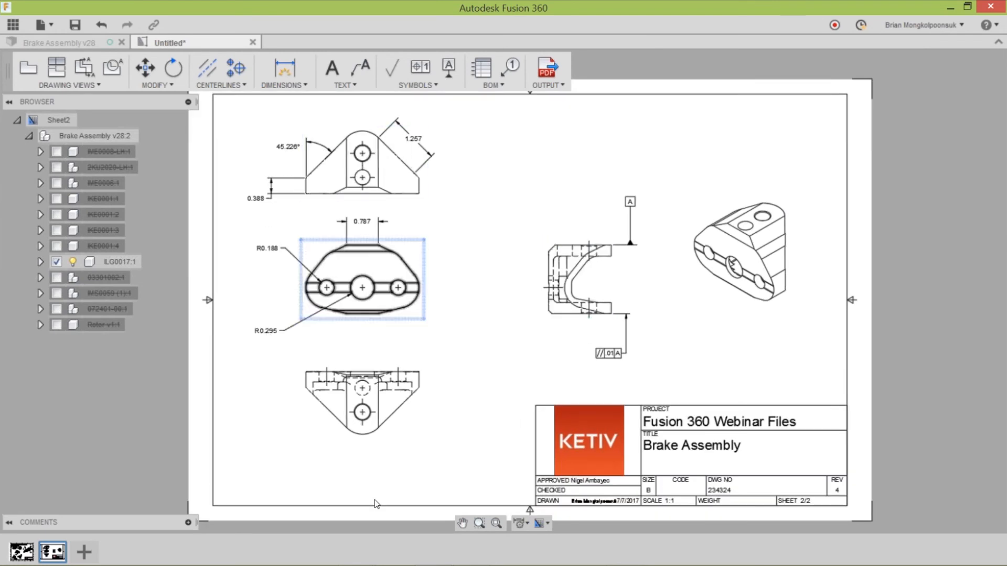
{"action": "left_click", "coordinate": [523, 524]}
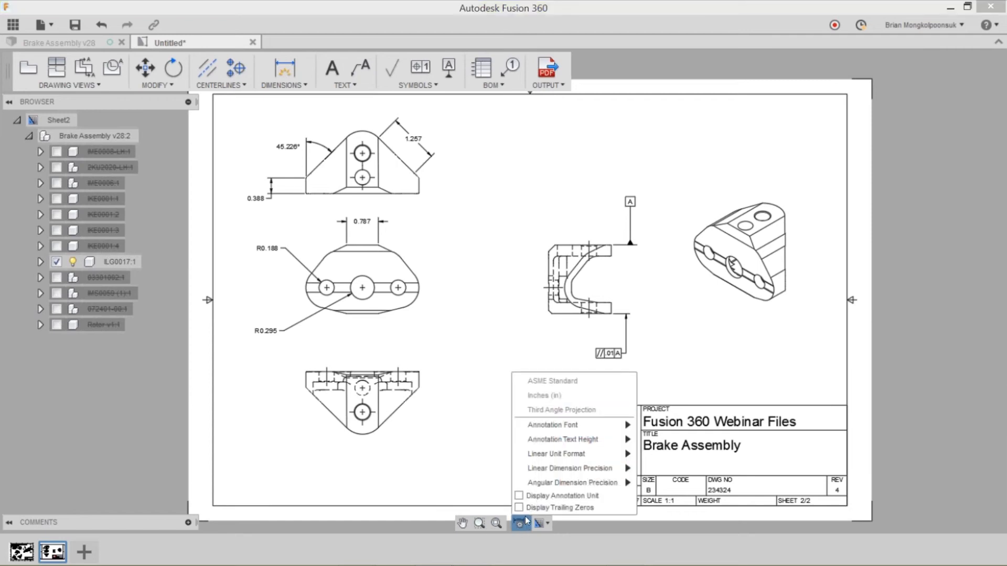
{"action": "mouse_move", "coordinate": [542, 482]}
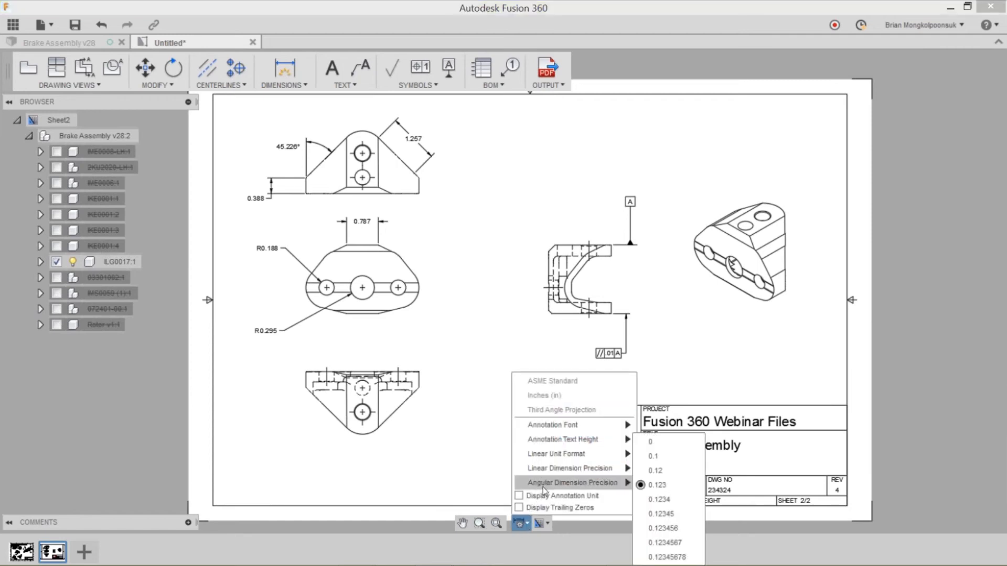
{"action": "left_click", "coordinate": [519, 496]}
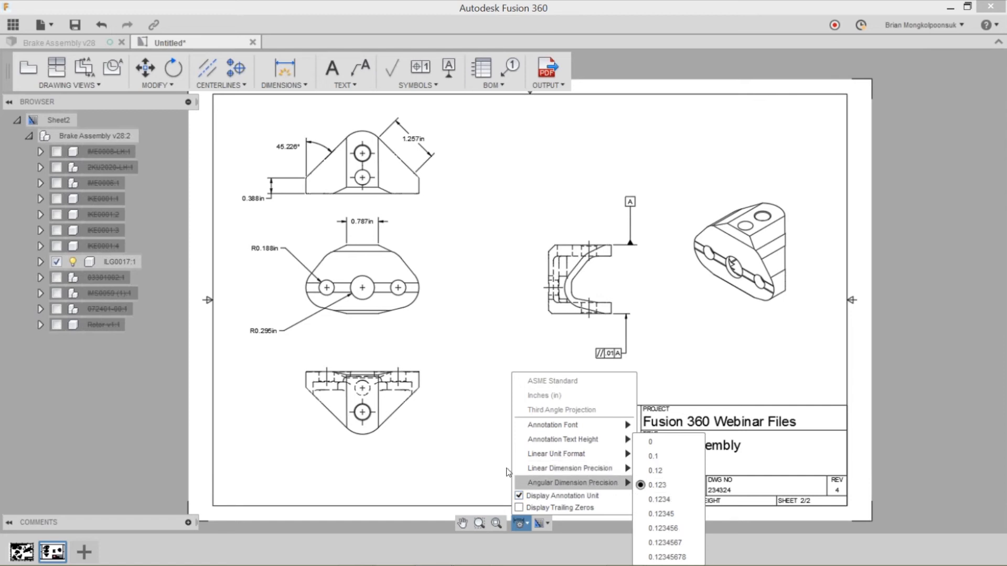
{"action": "left_click", "coordinate": [455, 432]}
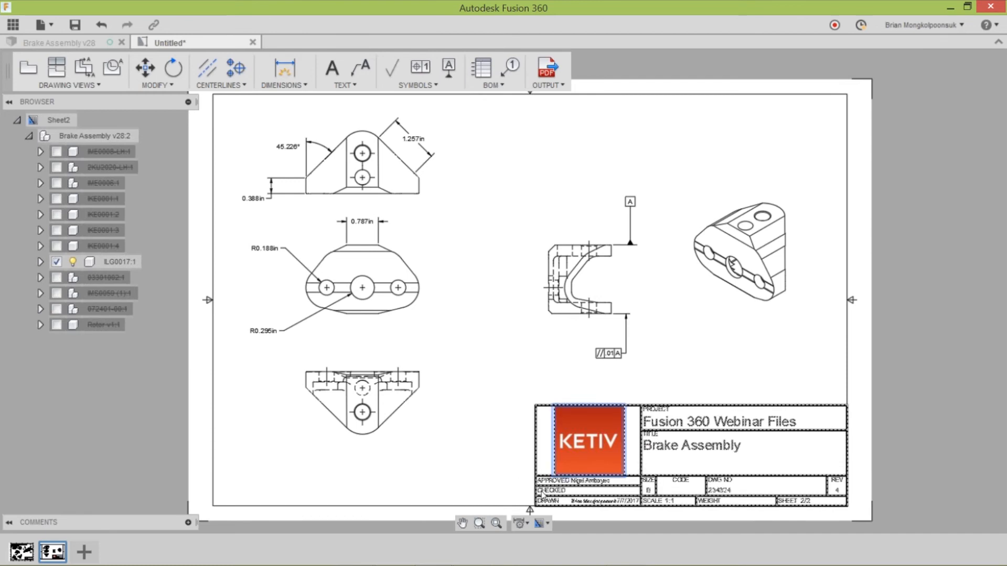
{"action": "scroll", "coordinate": [546, 492], "scroll_direction": "down", "scroll_amount": 1}
{"action": "scroll", "coordinate": [543, 465], "scroll_direction": "up", "scroll_amount": 1}
{"action": "scroll", "coordinate": [447, 449], "scroll_direction": "down", "scroll_amount": 1}
{"action": "scroll", "coordinate": [524, 454], "scroll_direction": "up", "scroll_amount": 1}
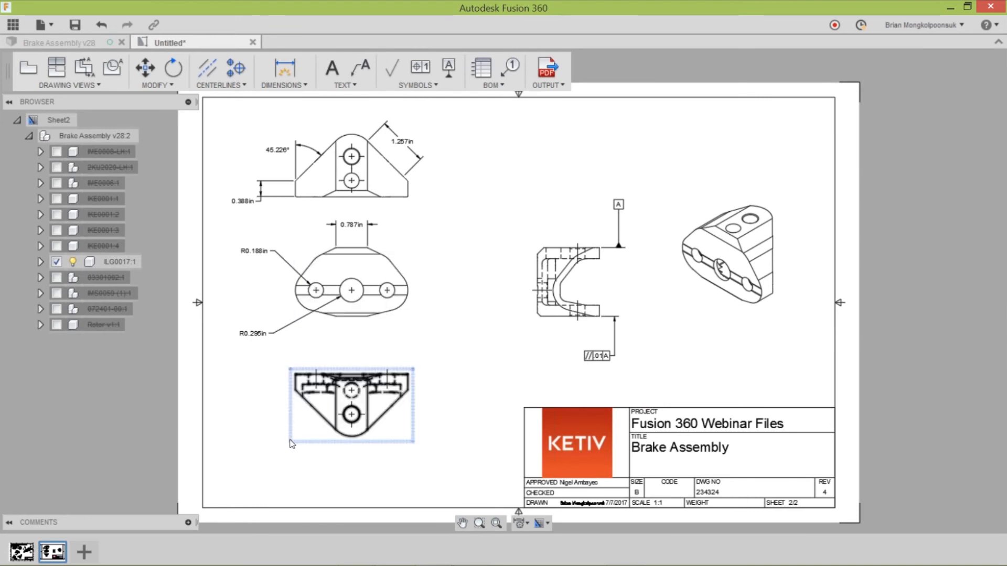
Step: Return to the assembly sheet and set up a PDF output of all sheets with the Open PDF option enabled
{"action": "left_click", "coordinate": [22, 552]}
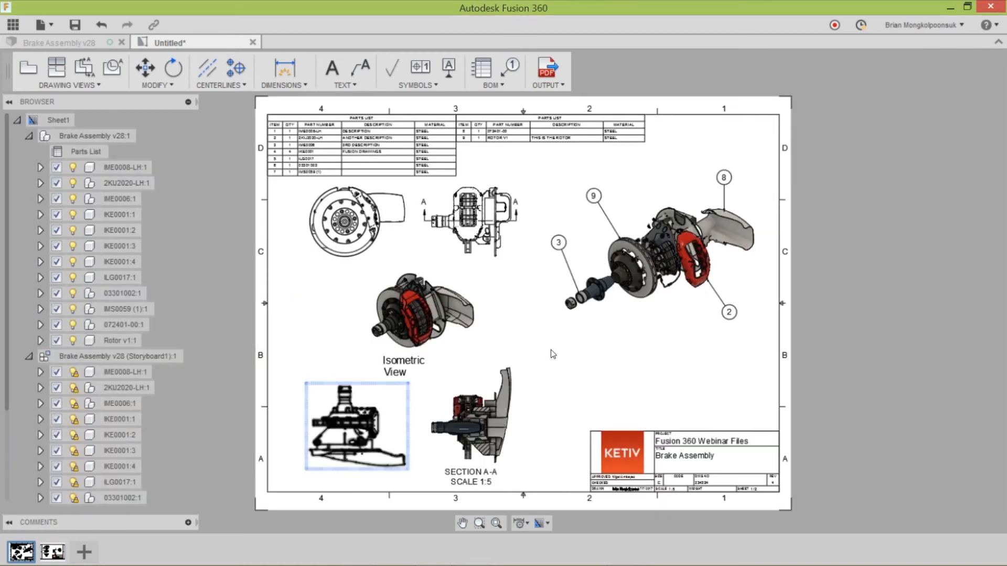
{"action": "left_click", "coordinate": [556, 86]}
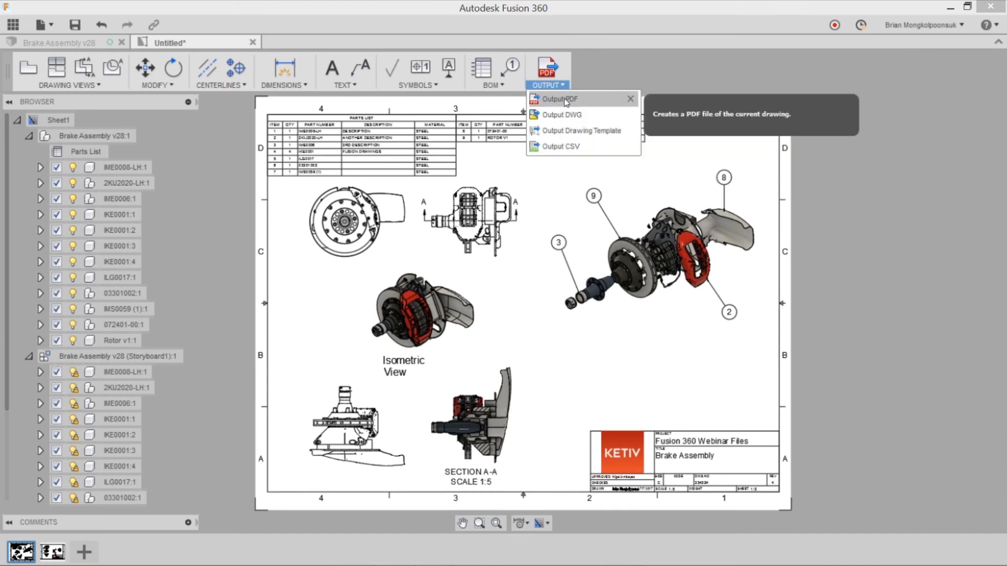
{"action": "left_click", "coordinate": [565, 101]}
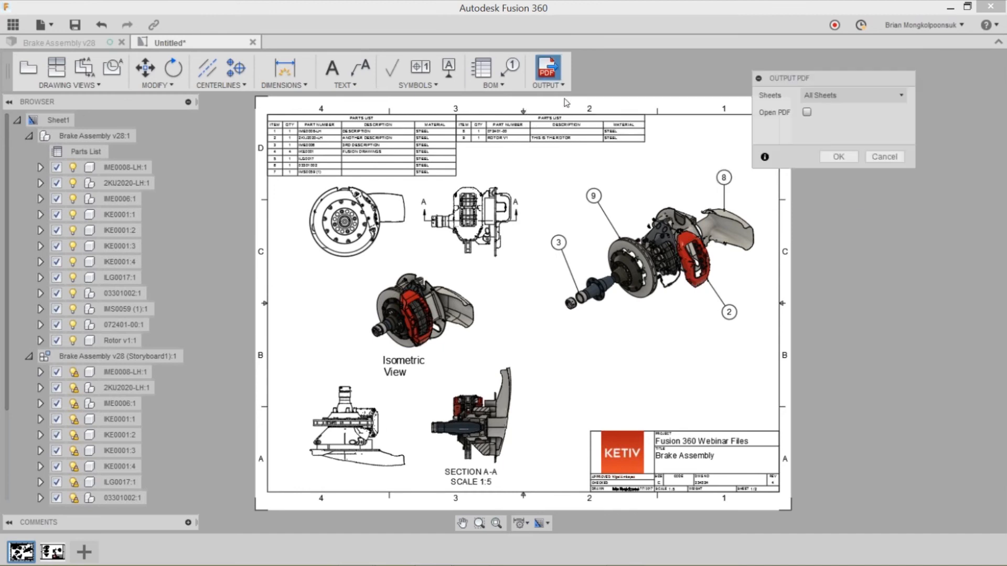
{"action": "left_click", "coordinate": [807, 113]}
{"action": "left_click", "coordinate": [839, 156]}
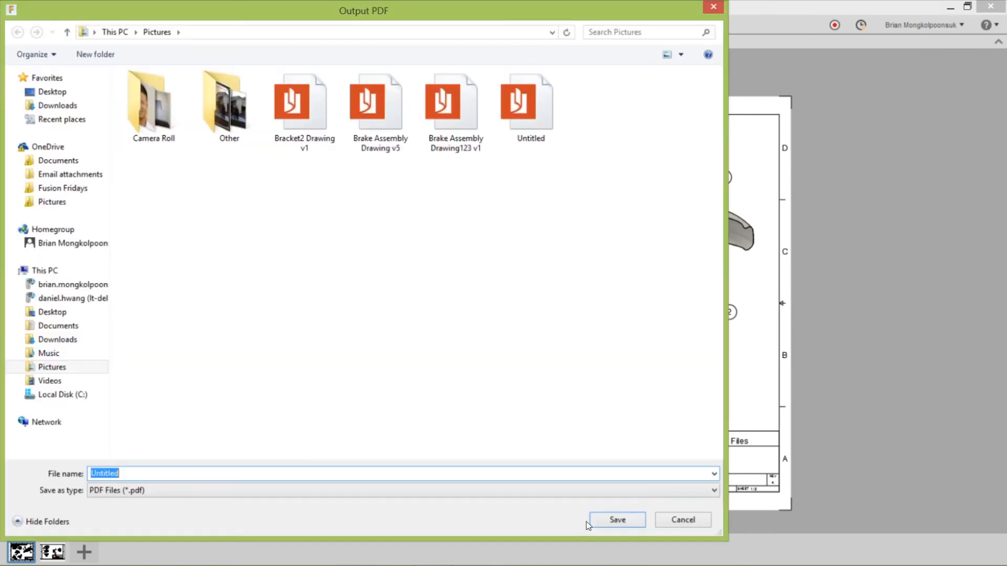
Step: Save the PDF as Untitled in the Pictures folder, replacing the existing file, and page through both sheets in the PDF viewer
{"action": "left_click", "coordinate": [598, 520]}
{"action": "left_click", "coordinate": [530, 291]}
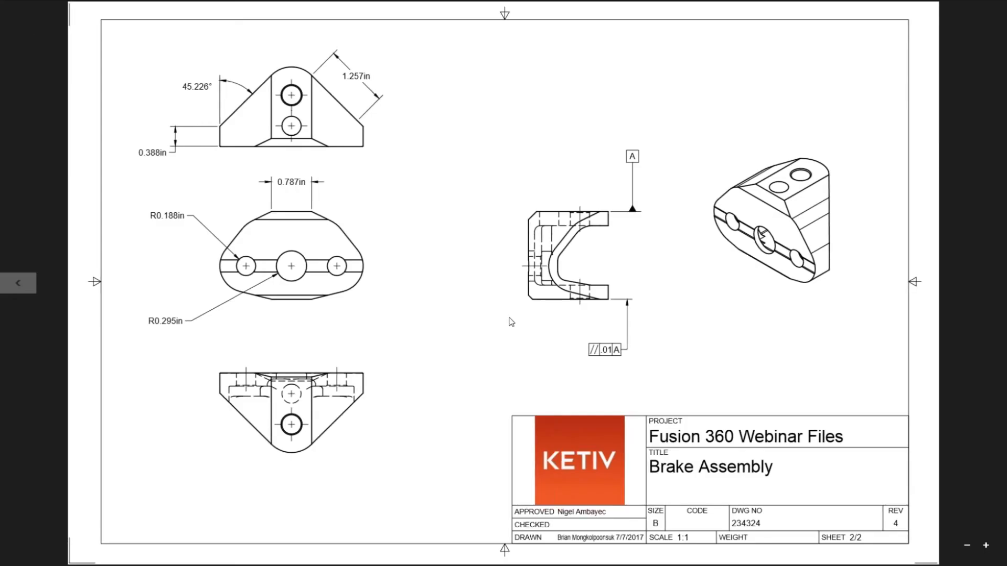
{"action": "key", "text": "Left"}
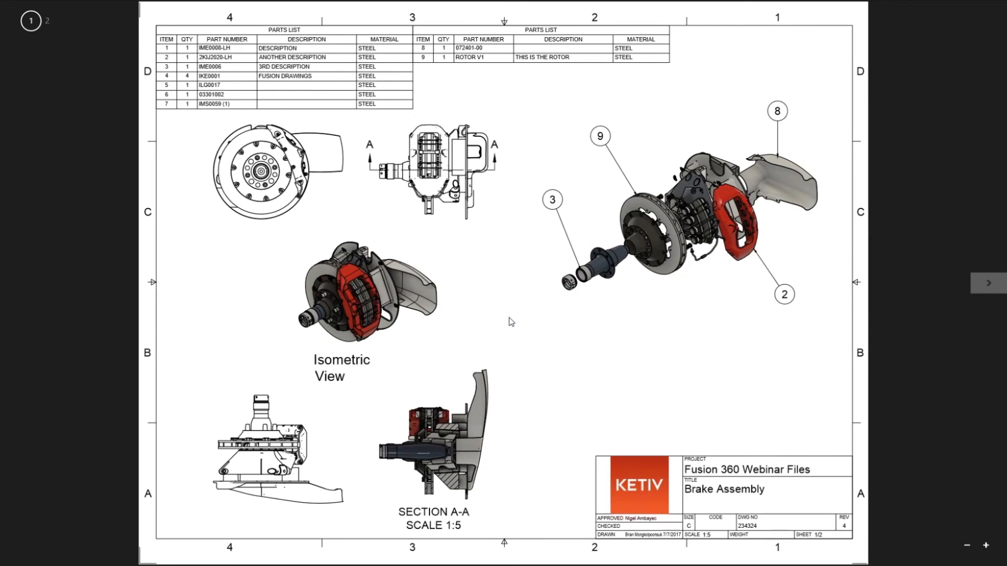
{"action": "key", "text": "Right"}
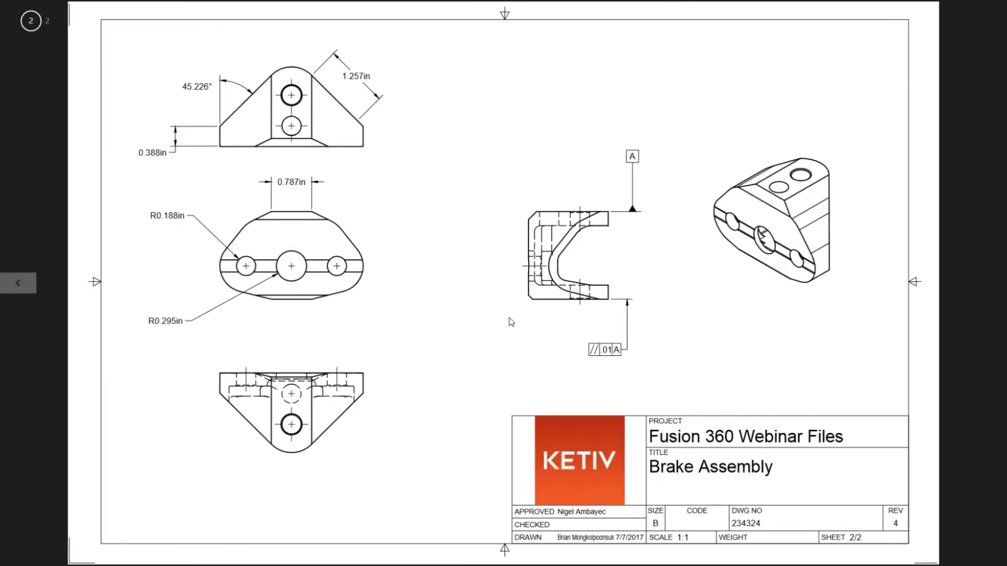